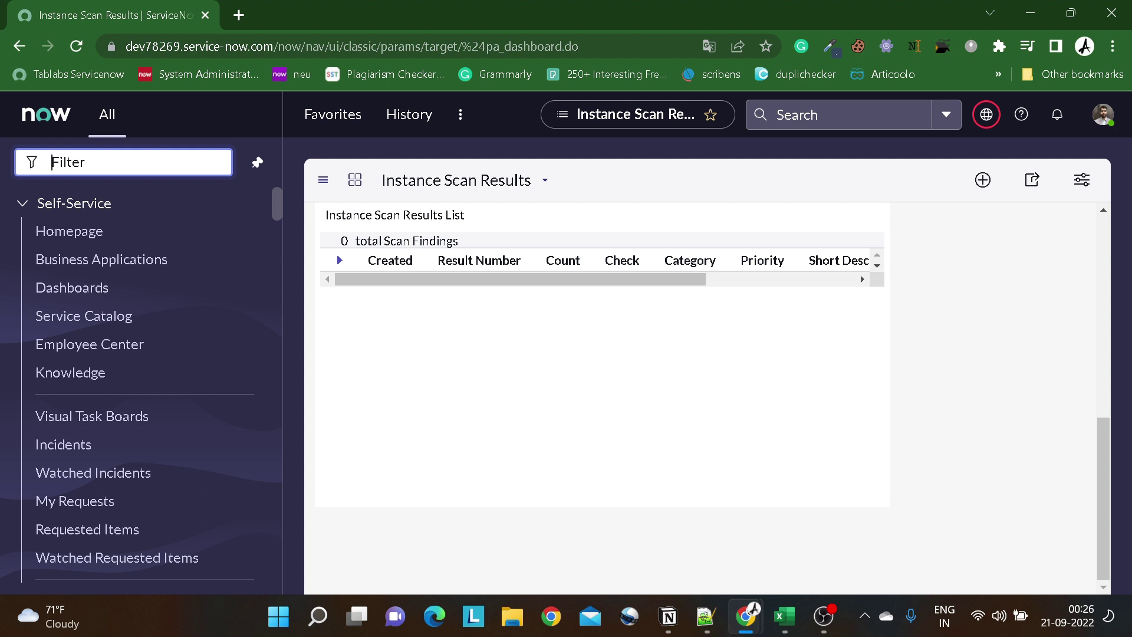
# - Filter the navigator for "table", open the Tables list under System Definition, and unpin the navigator
pyautogui.write('table')
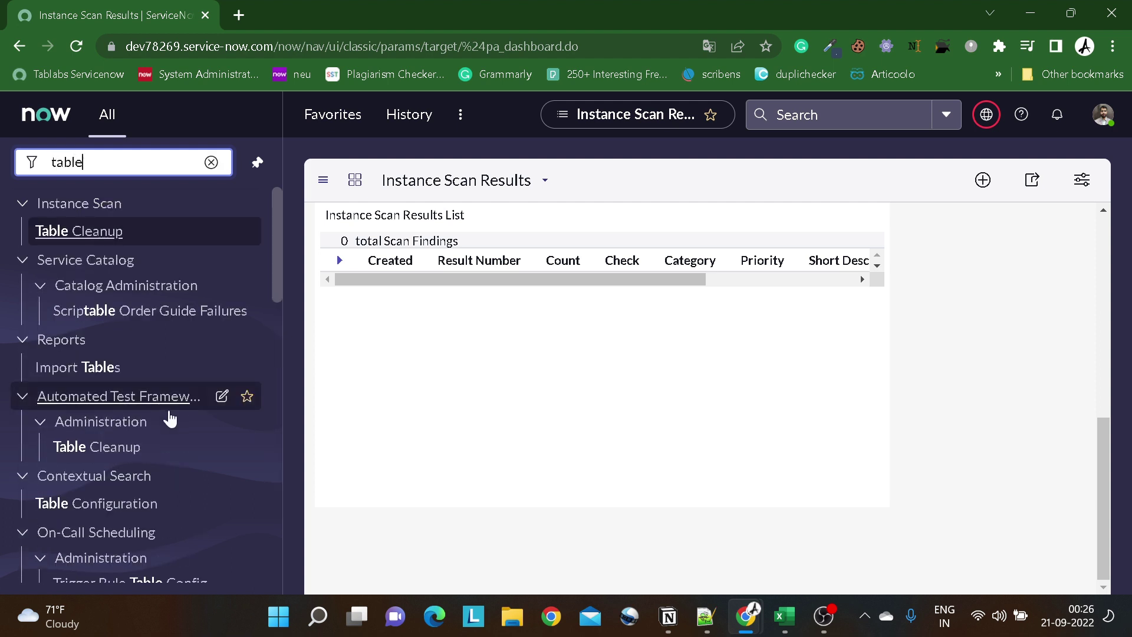
pyautogui.scroll(-3, 171, 419)
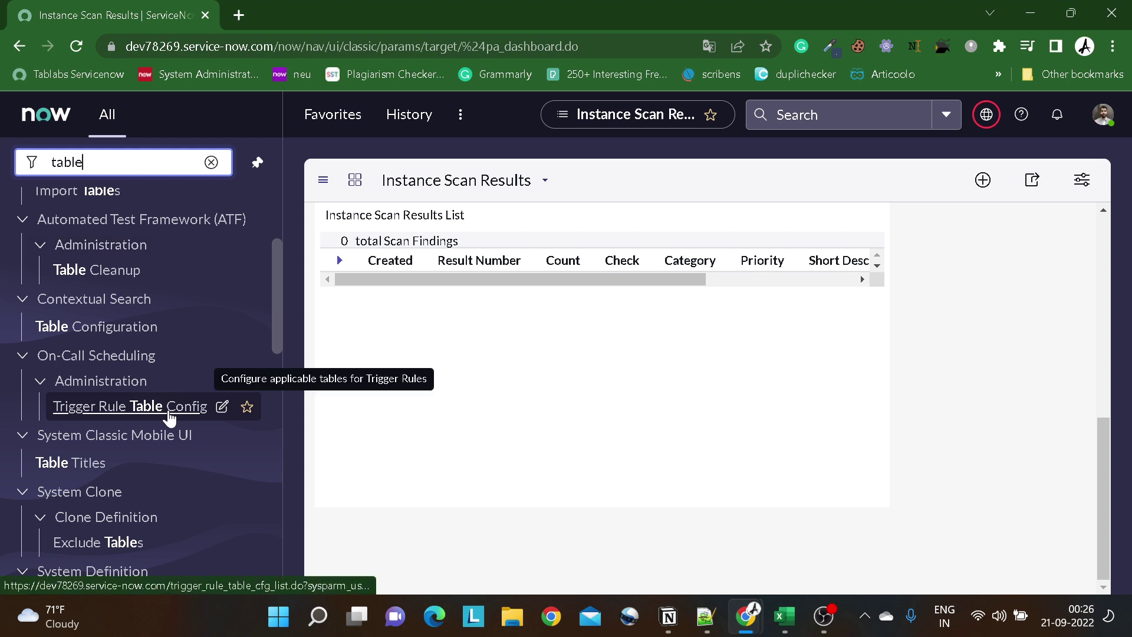
pyautogui.press('F11')
pyautogui.scroll(-4, 157, 413)
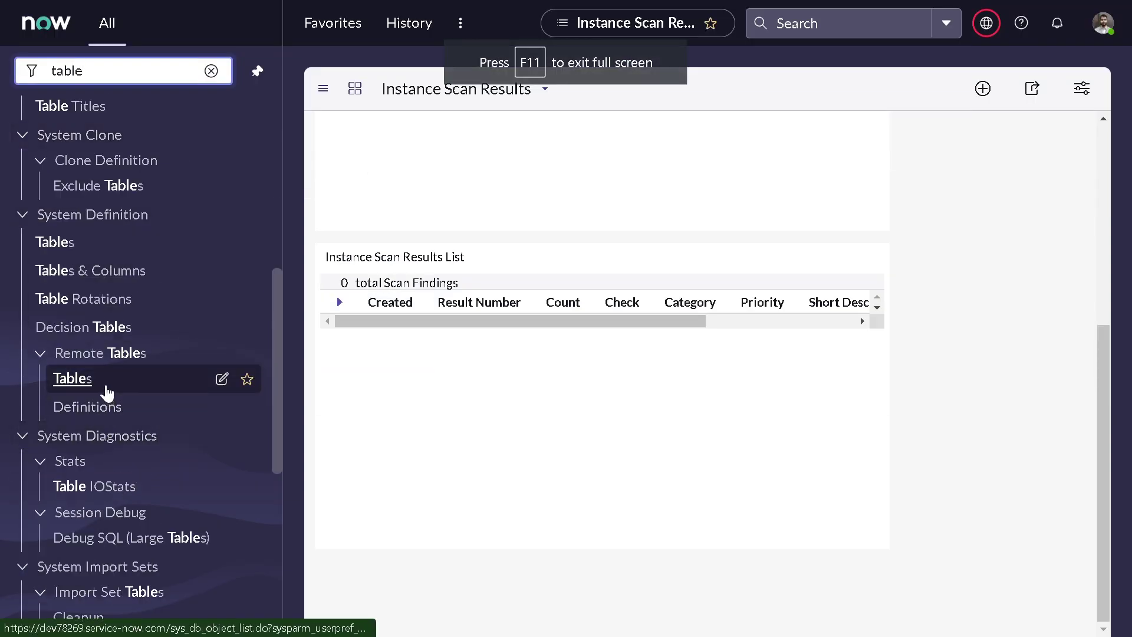
pyautogui.click(117, 247)
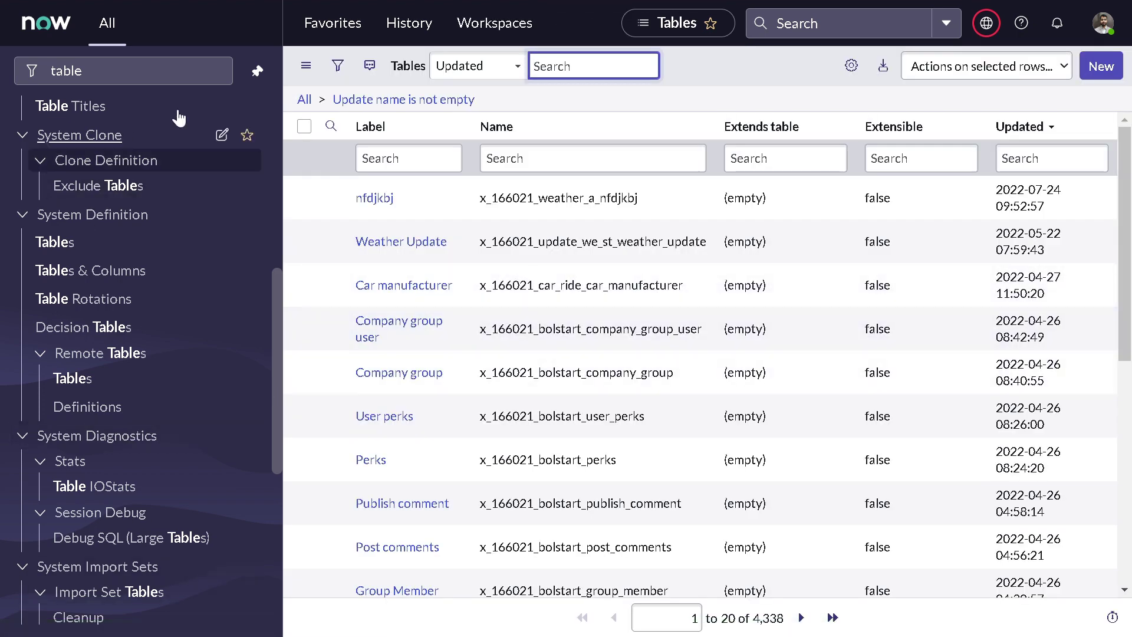
pyautogui.click(257, 71)
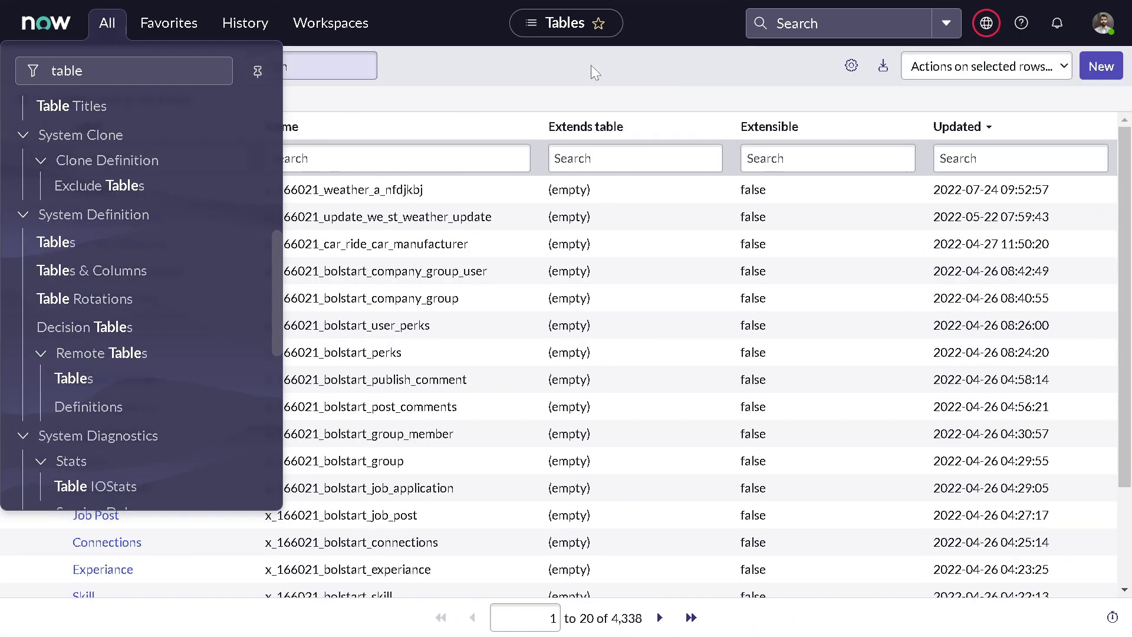
# - Start a new table record with the label Job and accept the automatically generated table name
pyautogui.click(1091, 66)
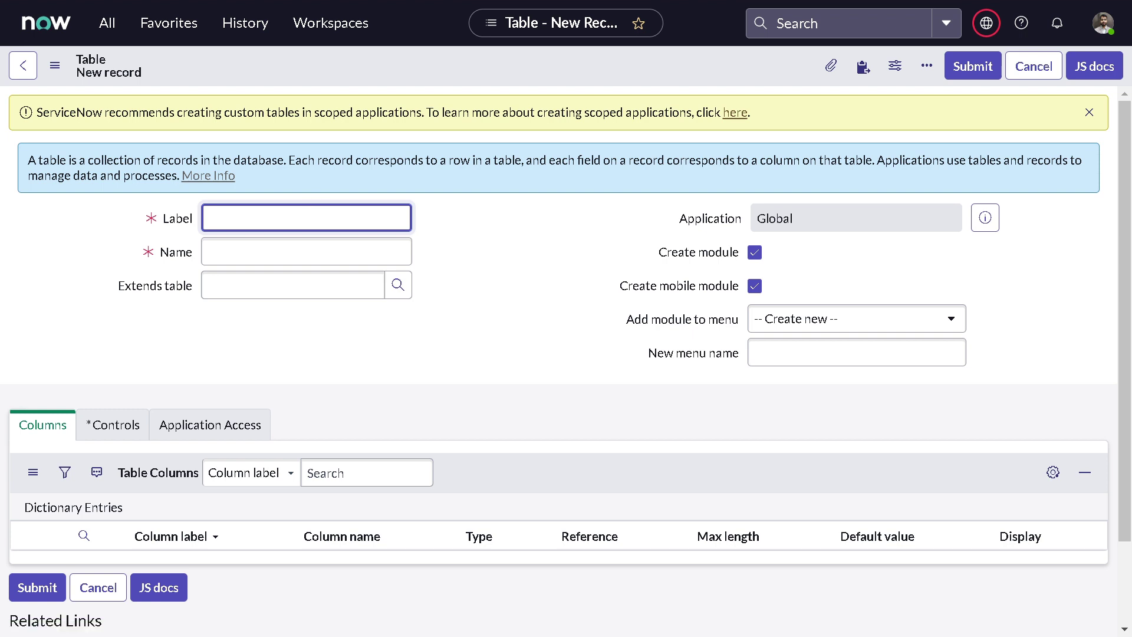
pyautogui.write('Job')
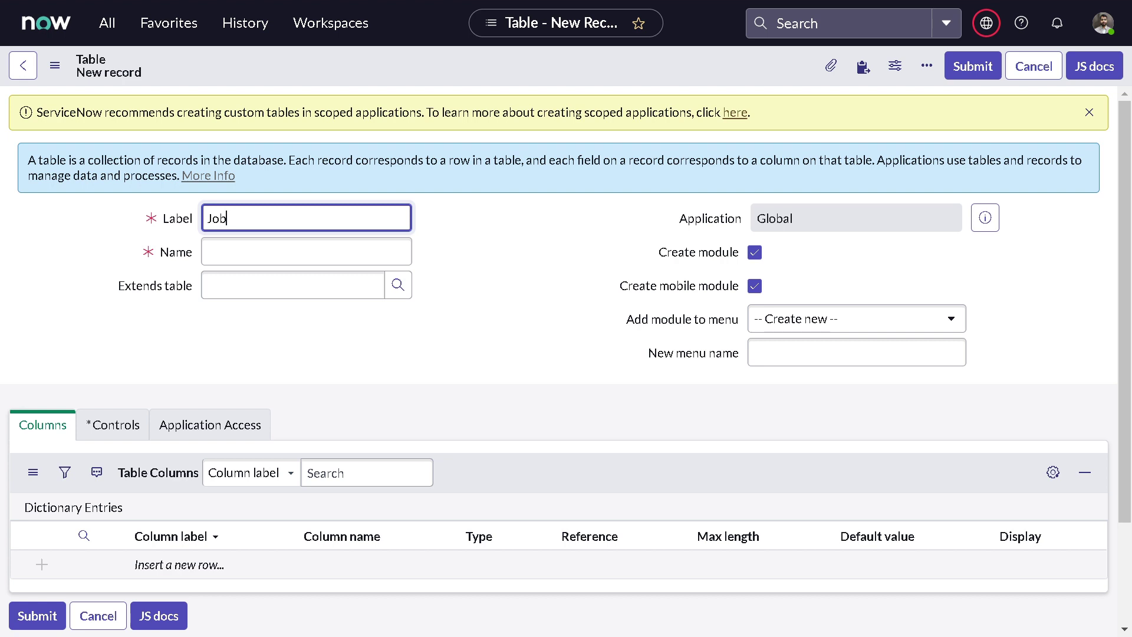
pyautogui.press('Tab')
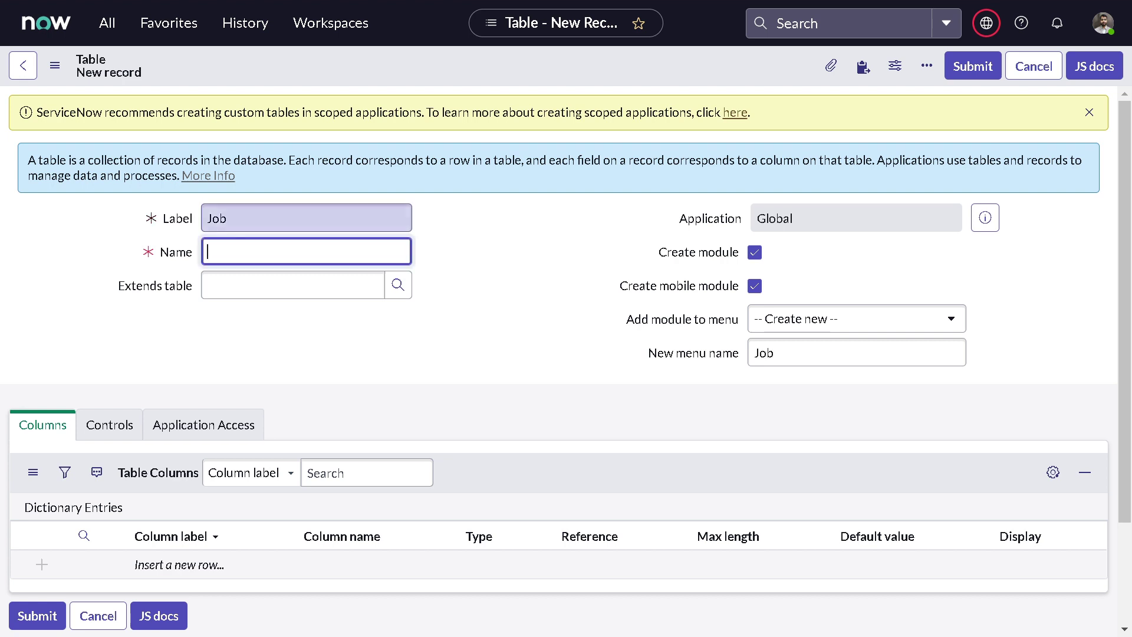
pyautogui.press('Tab')
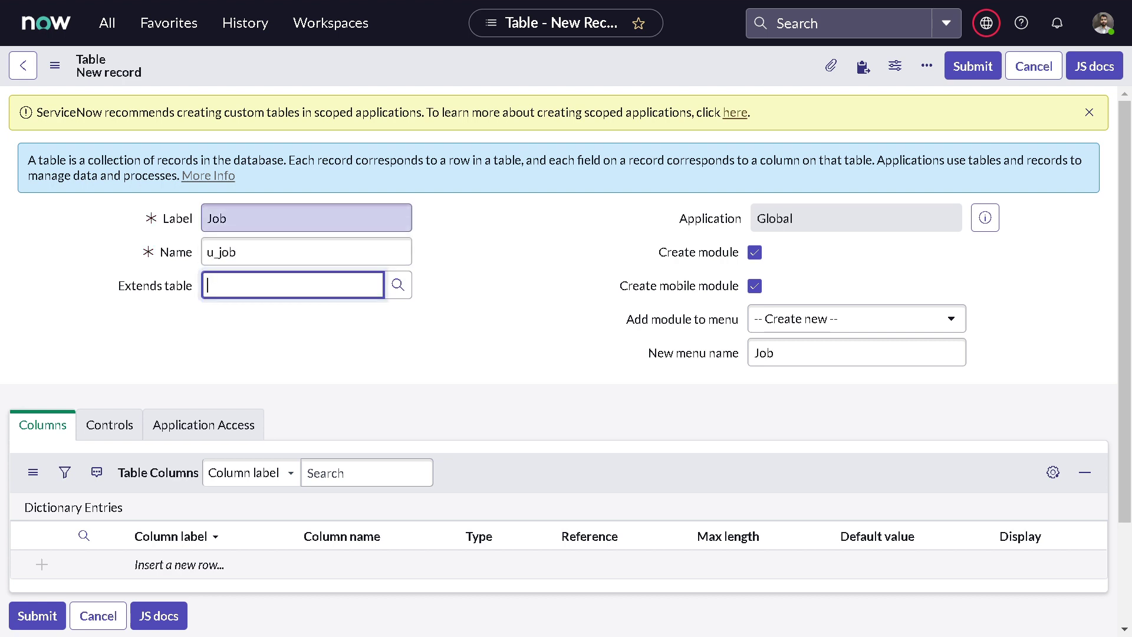
pyautogui.click(310, 192)
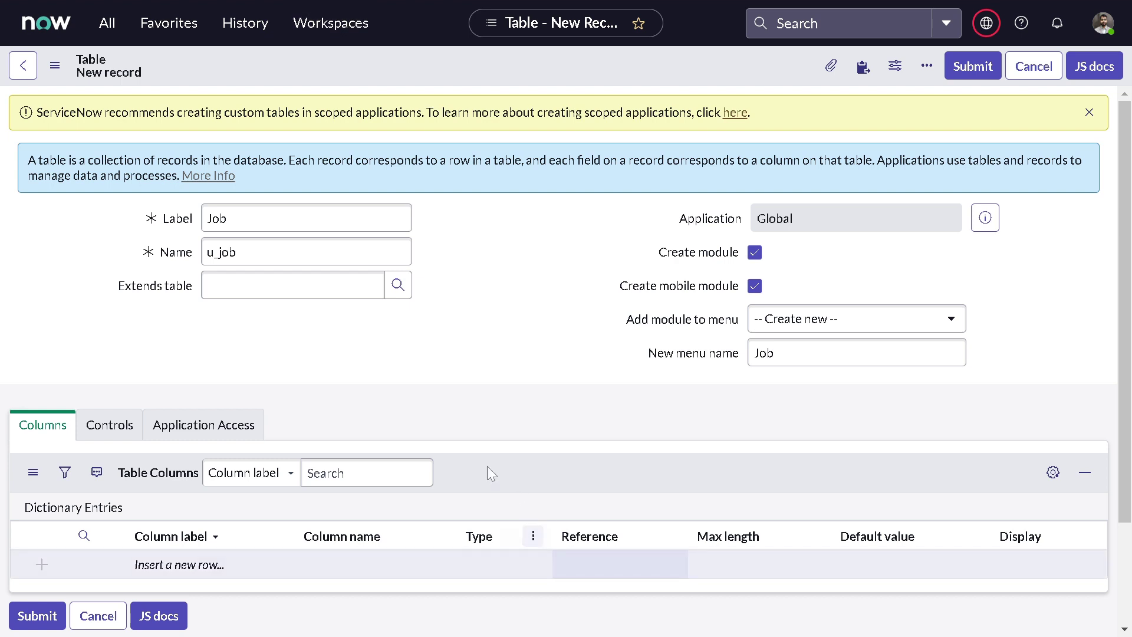
# - Keep the table's module in a newly created menu and name that menu Job Formatter
pyautogui.click(819, 329)
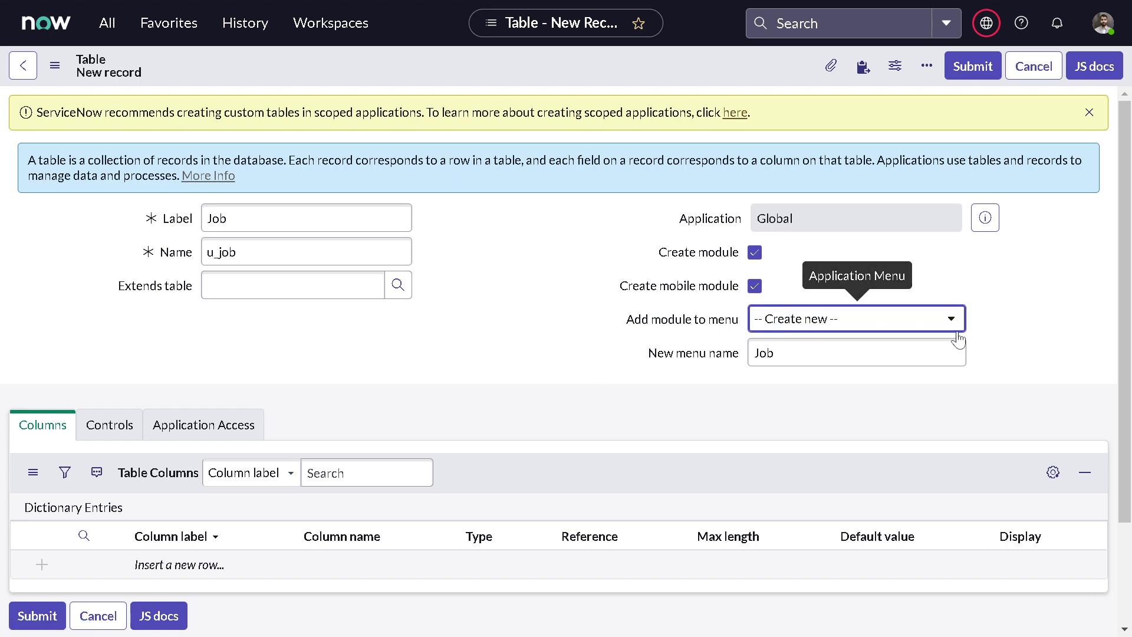
pyautogui.click(774, 353)
pyautogui.write('Formatter')
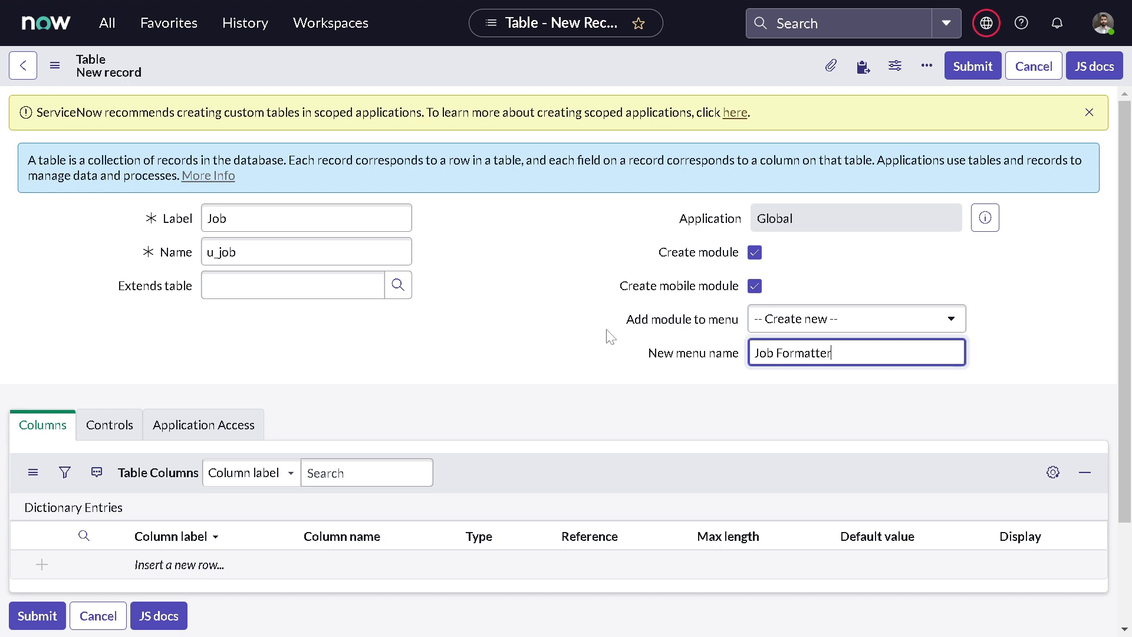
# - Add a column labelled Title to the Job table's dictionary entries
pyautogui.scroll(-2, 266, 377)
pyautogui.click(186, 433)
pyautogui.doubleClick(186, 435)
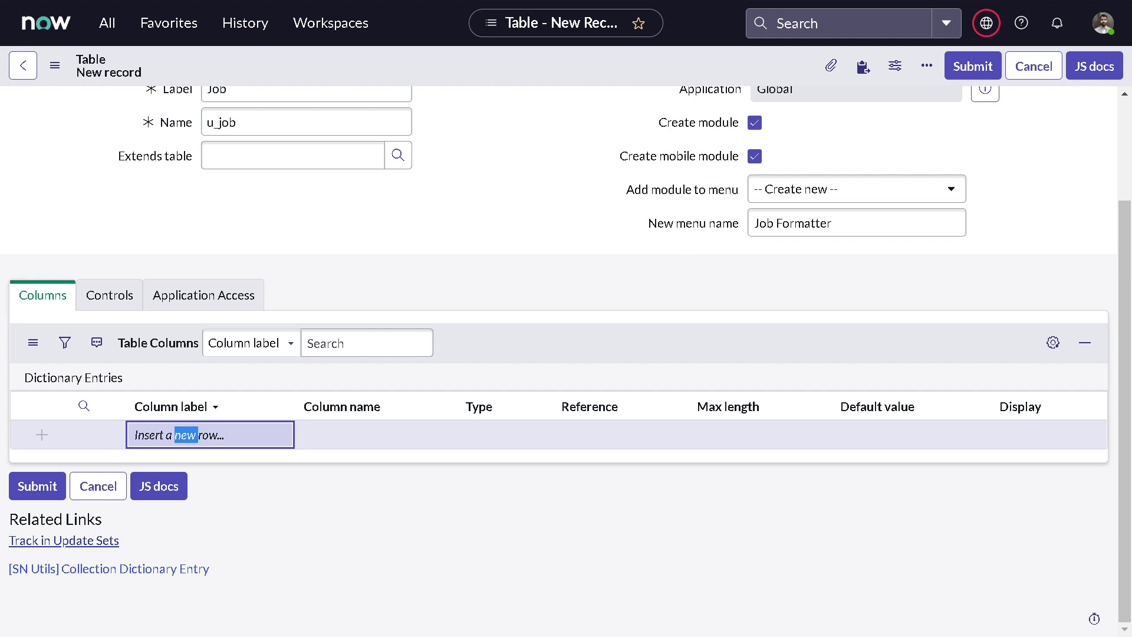
pyautogui.write('Tit')
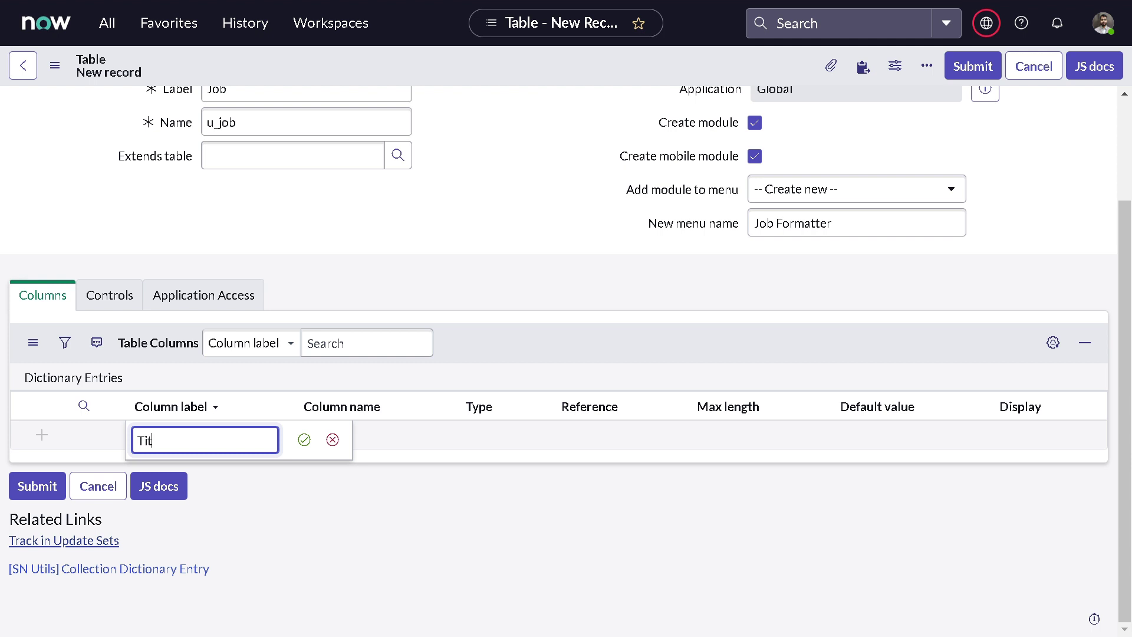
pyautogui.write('le')
pyautogui.press('Return')
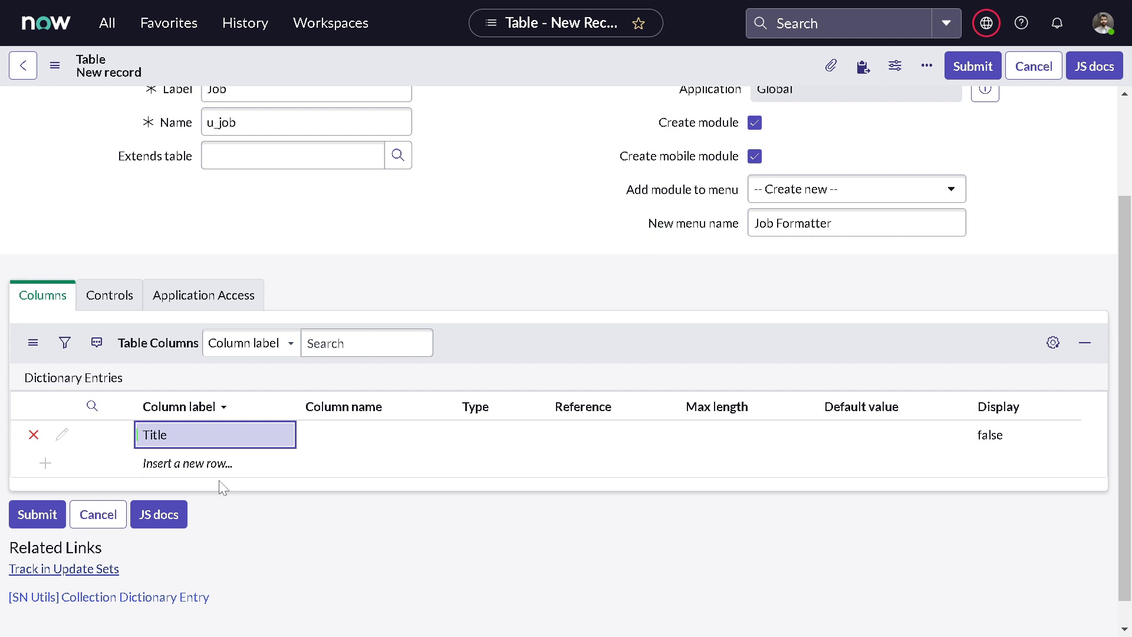
# - Add a second column labelled Location below the Title column
pyautogui.click(219, 472)
pyautogui.write('LO')
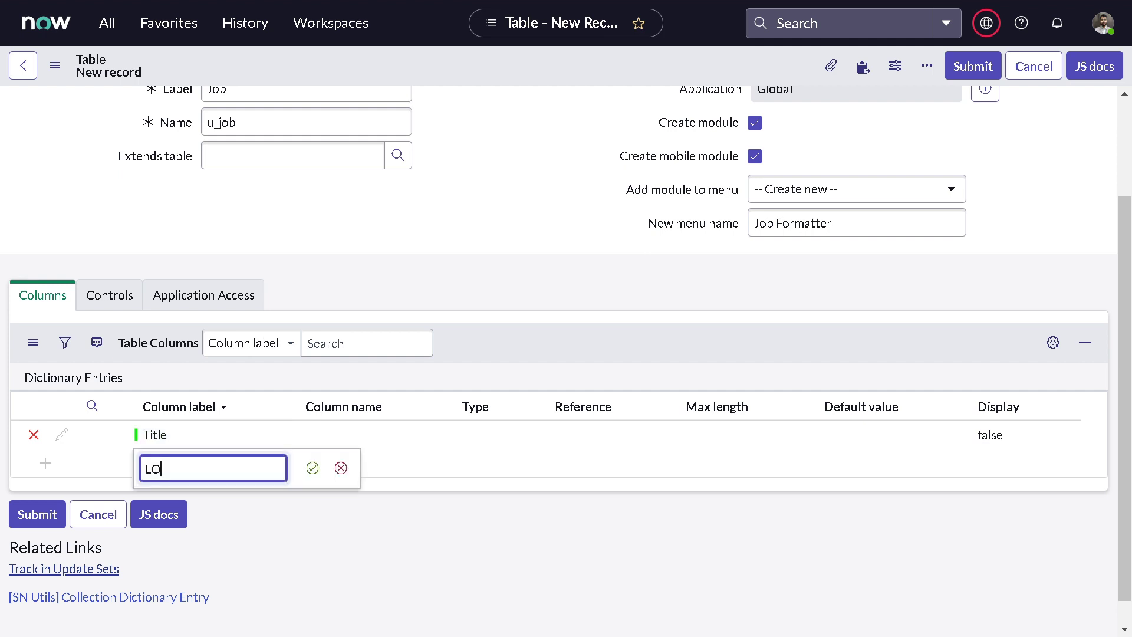
pyautogui.write('cation')
pyautogui.press('BackSpace')
pyautogui.press('BackSpace')
pyautogui.press('BackSpace')
pyautogui.press('BackSpace')
pyautogui.press('BackSpace')
pyautogui.press('BackSpace')
pyautogui.press('BackSpace')
pyautogui.write('ocation')
pyautogui.press('Tab')
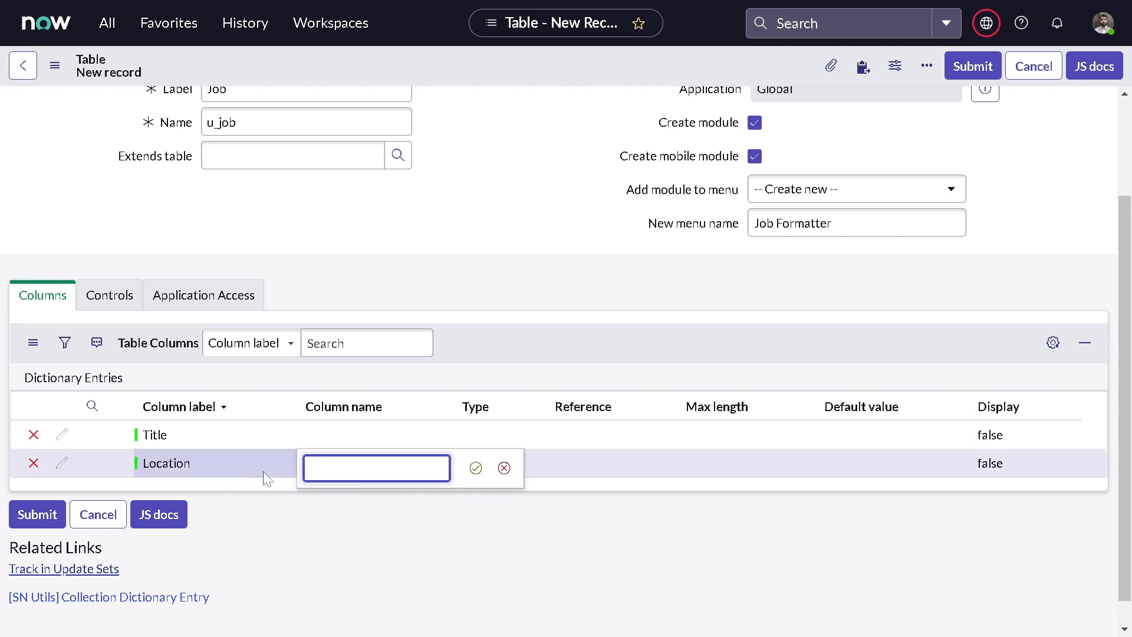
# - Set the Location column's type to Reference and point it to the Location table
pyautogui.press('Tab')
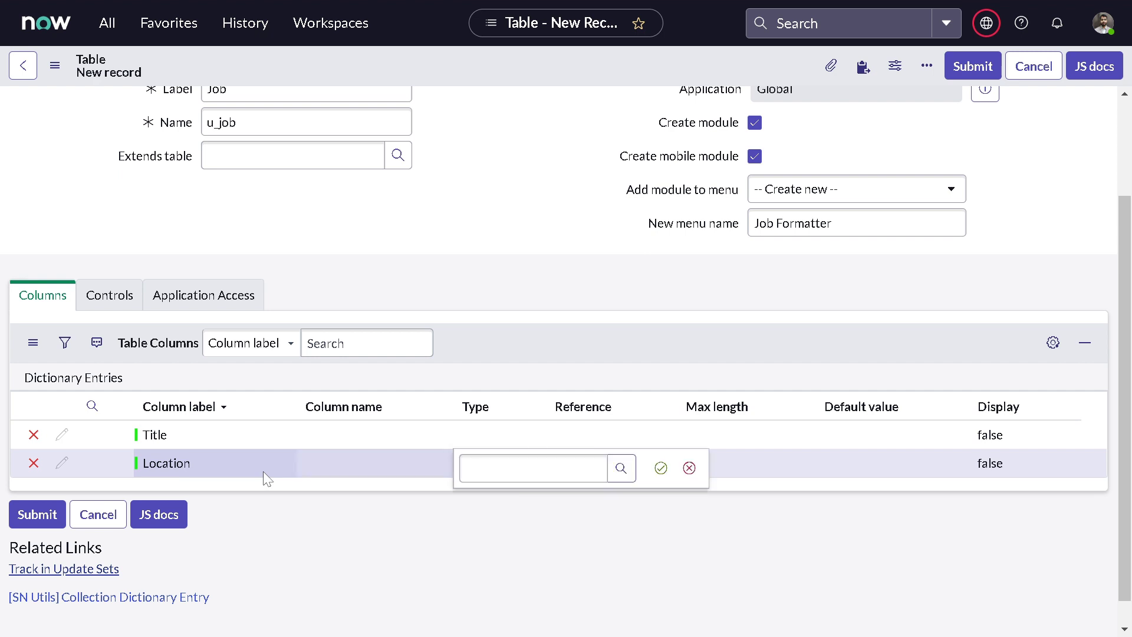
pyautogui.write('refer')
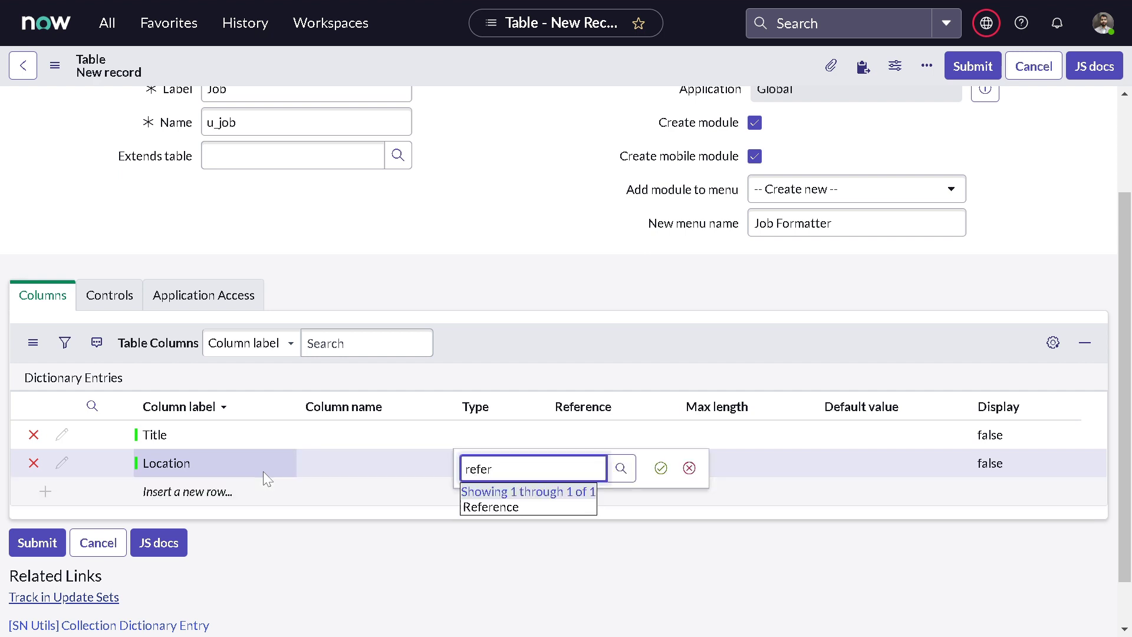
pyautogui.click(555, 503)
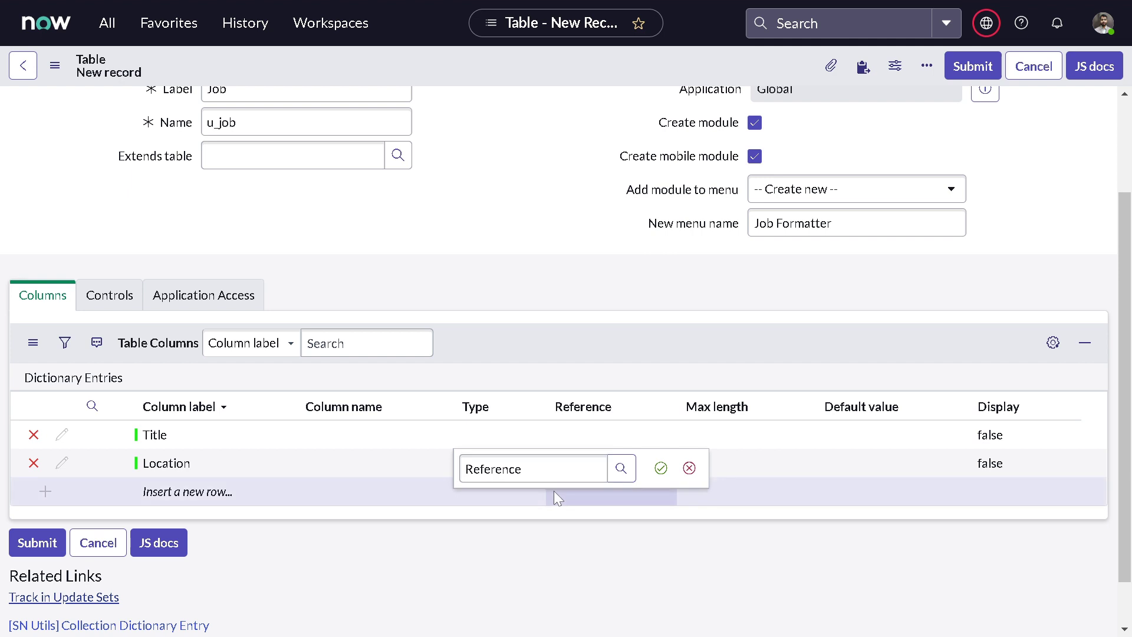
pyautogui.click(657, 469)
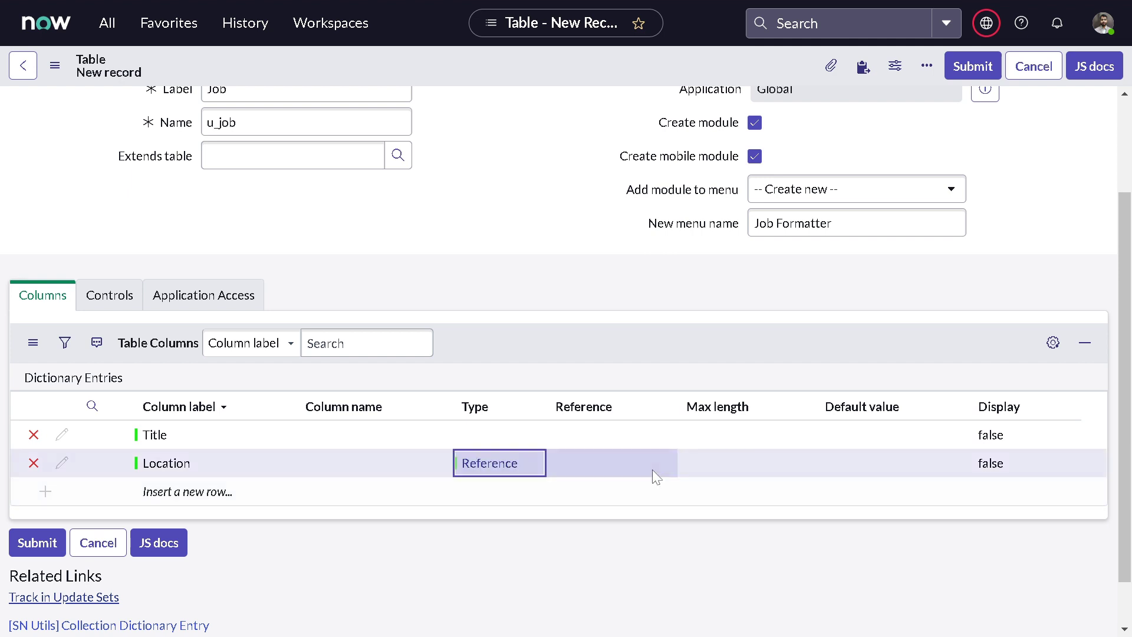
pyautogui.click(610, 470)
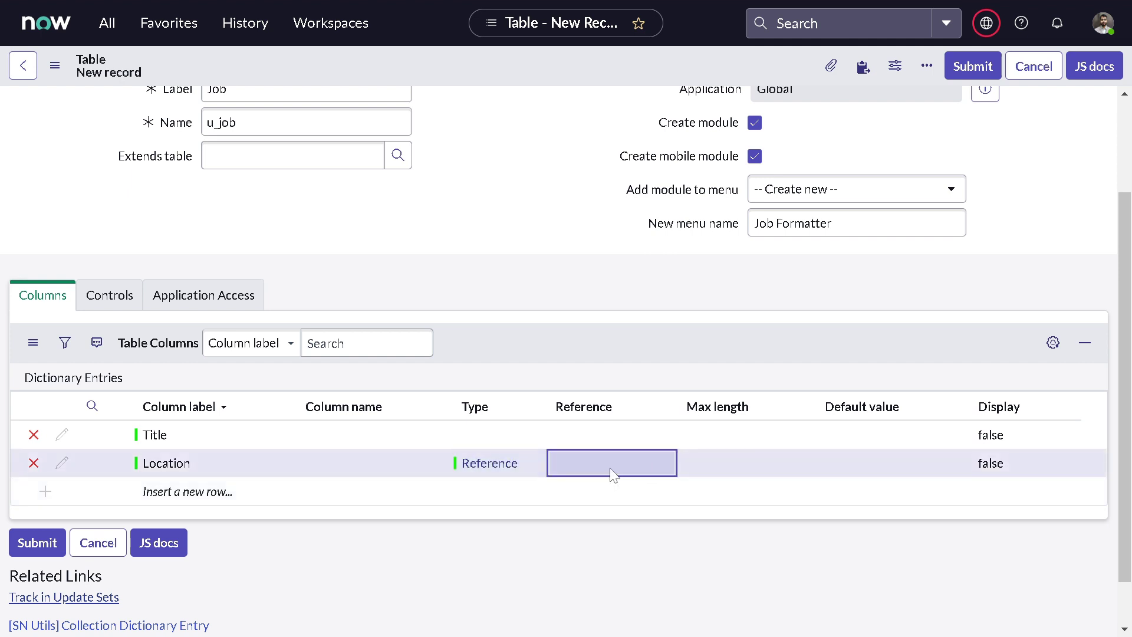
pyautogui.click(612, 472)
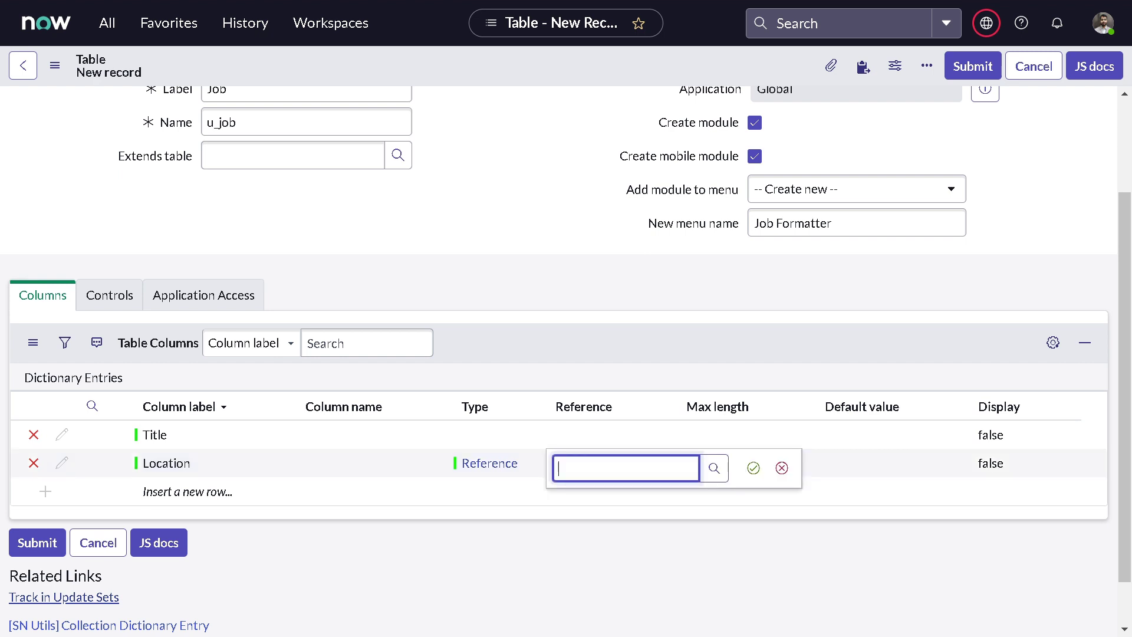
pyautogui.write('locatio')
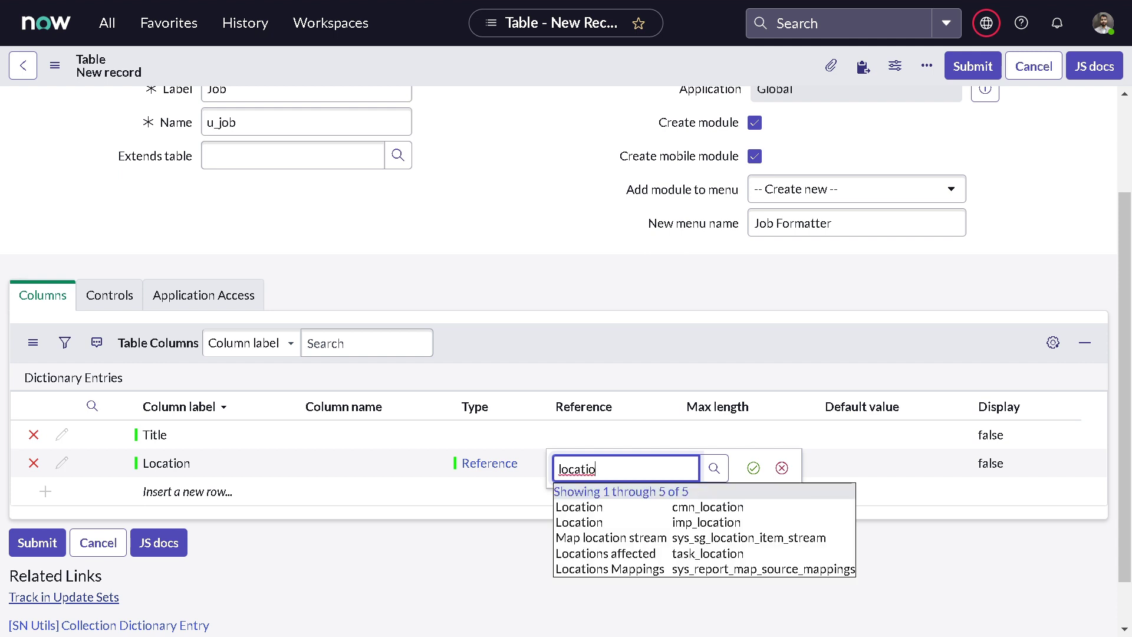
pyautogui.press('Return')
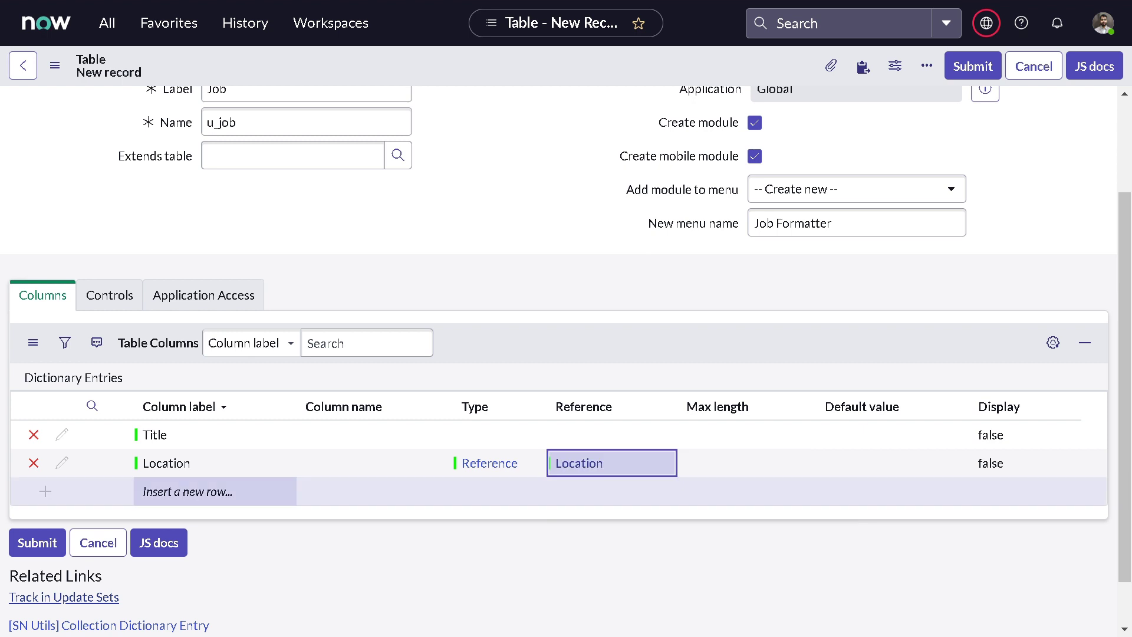
# - Add a third column labelled Recruiter and set its type to Reference
pyautogui.press('Down')
pyautogui.press('Return')
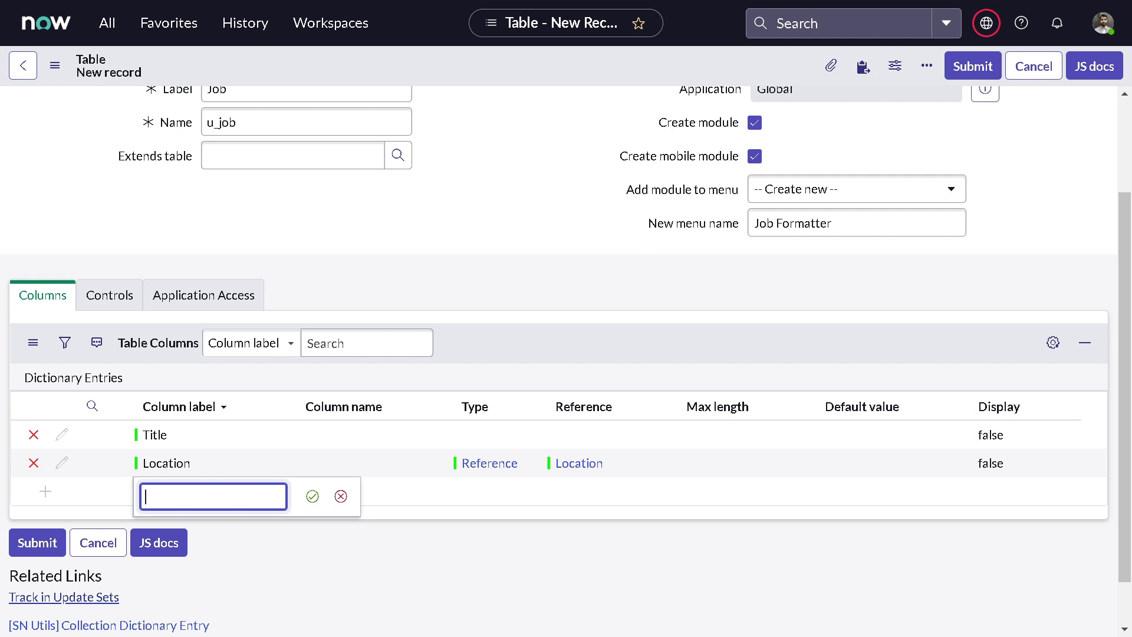
pyautogui.write('Recruiter')
pyautogui.press('Tab')
pyautogui.press('Tab')
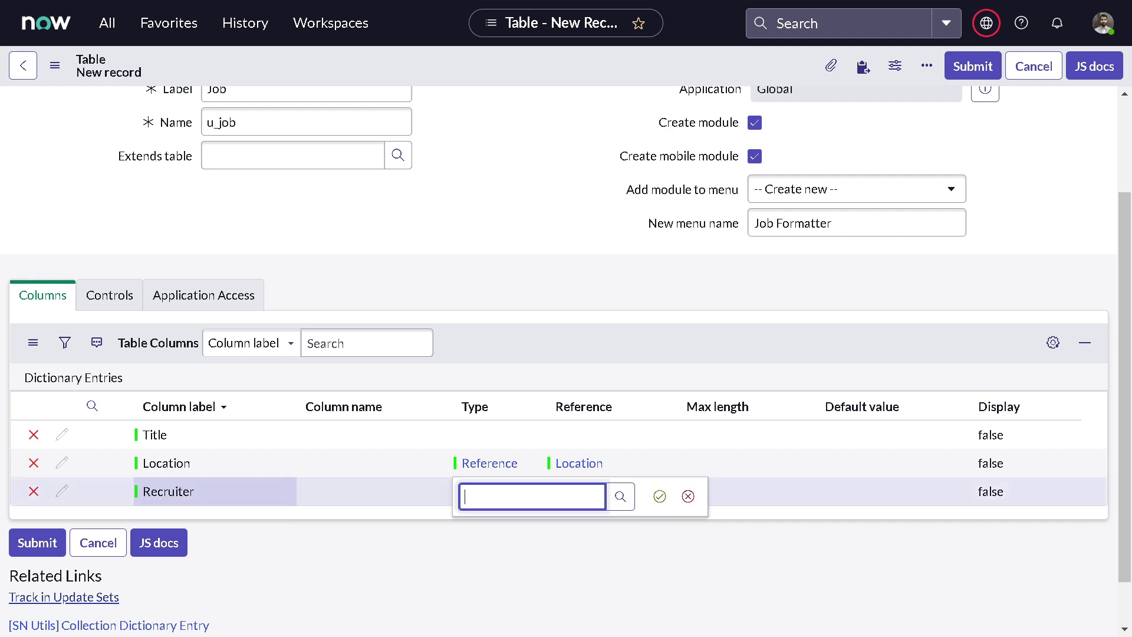
pyautogui.write('refer')
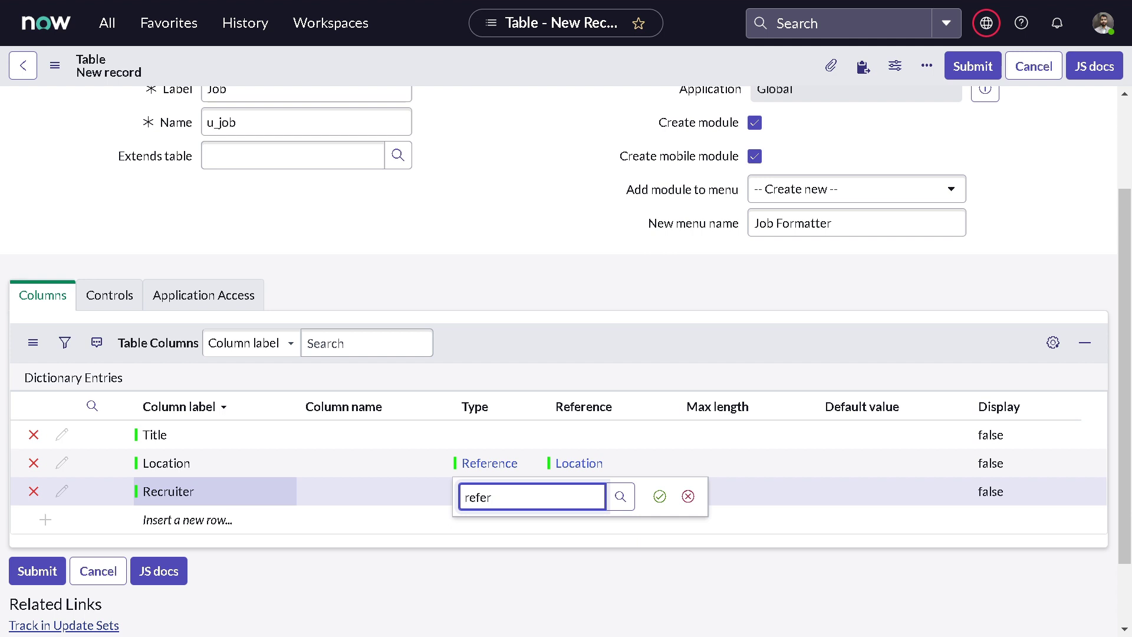
pyautogui.click(526, 531)
pyautogui.click(659, 496)
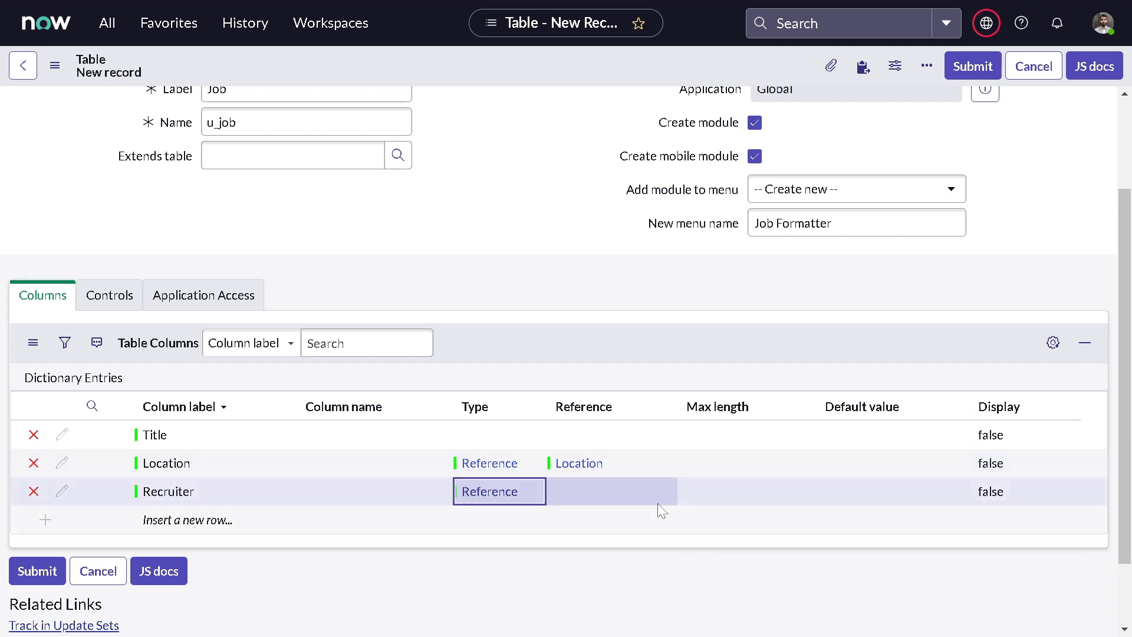
# - Try to set the Recruiter column's reference to the User table
pyautogui.doubleClick(633, 487)
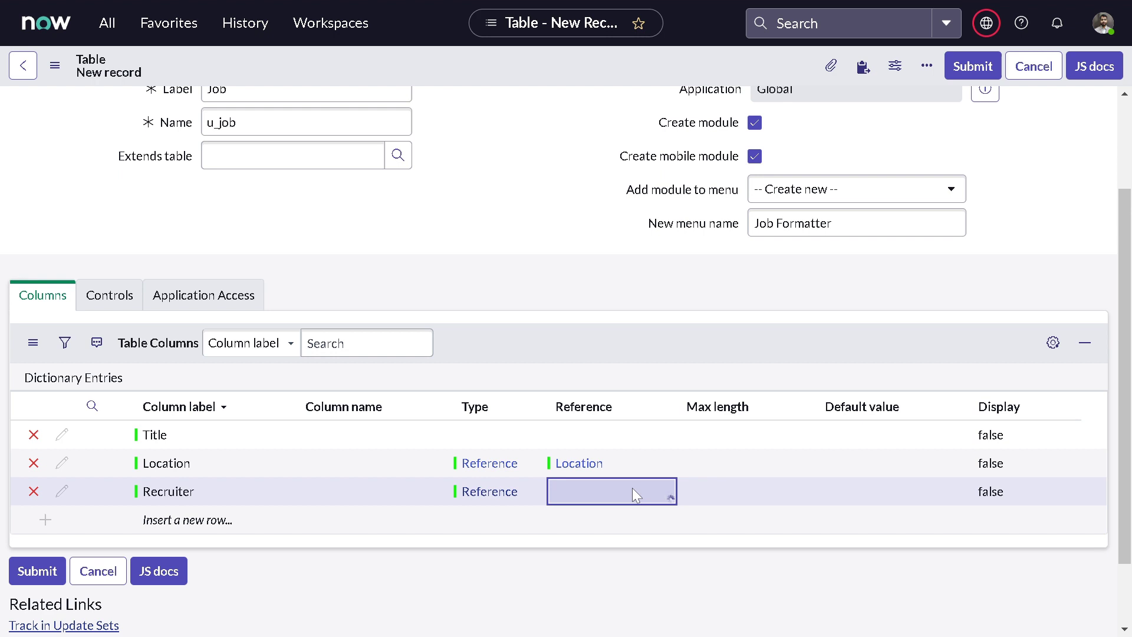
pyautogui.write('sys')
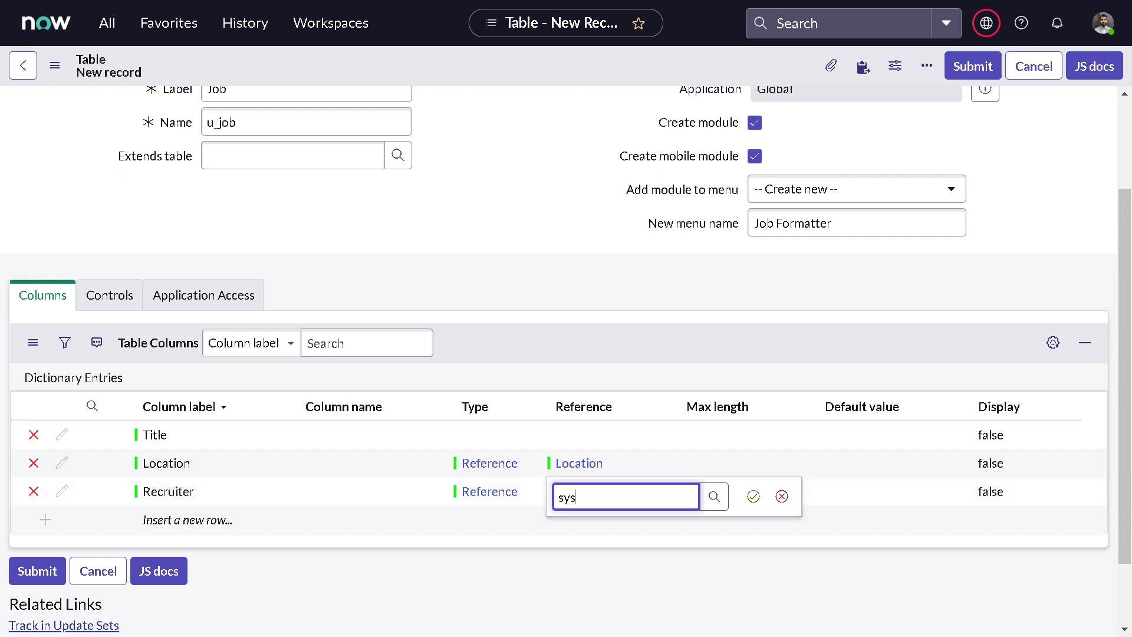
pyautogui.press('BackSpace')
pyautogui.press('BackSpace')
pyautogui.press('BackSpace')
pyautogui.press('BackSpace')
pyautogui.write('user')
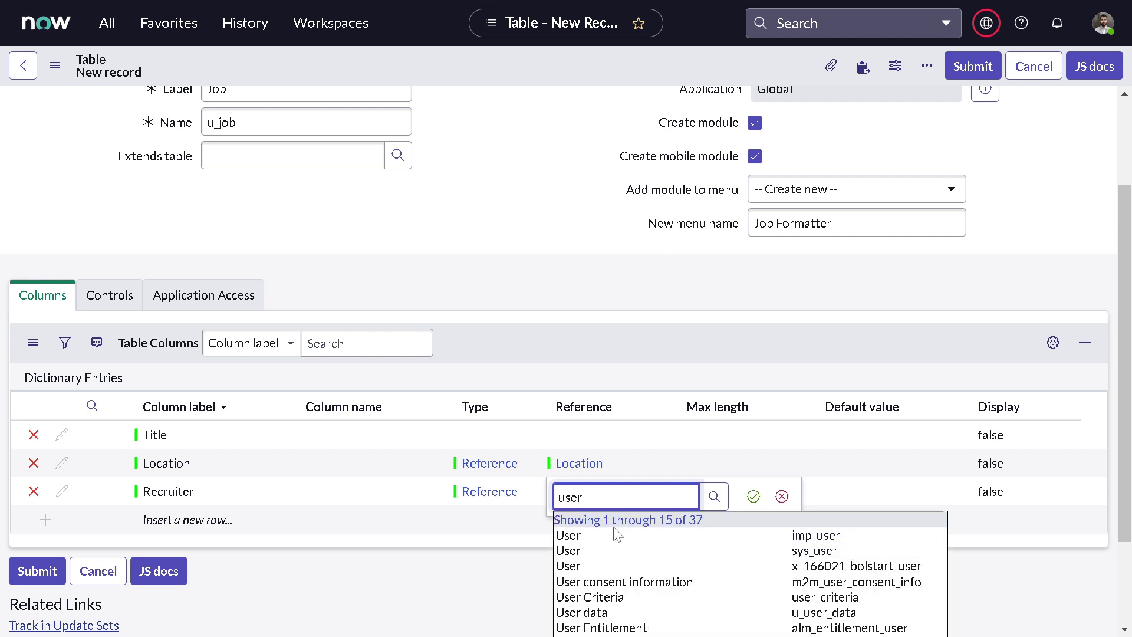
pyautogui.click(630, 562)
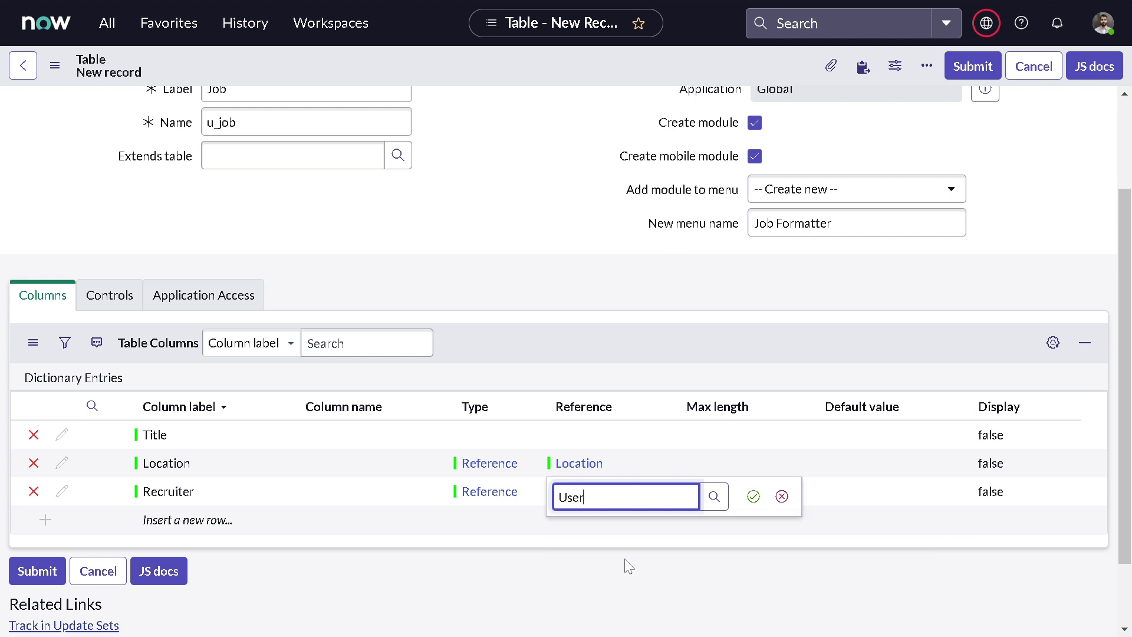
pyautogui.click(232, 529)
# - Set the Recruiter column's reference to the User table
pyautogui.click(593, 482)
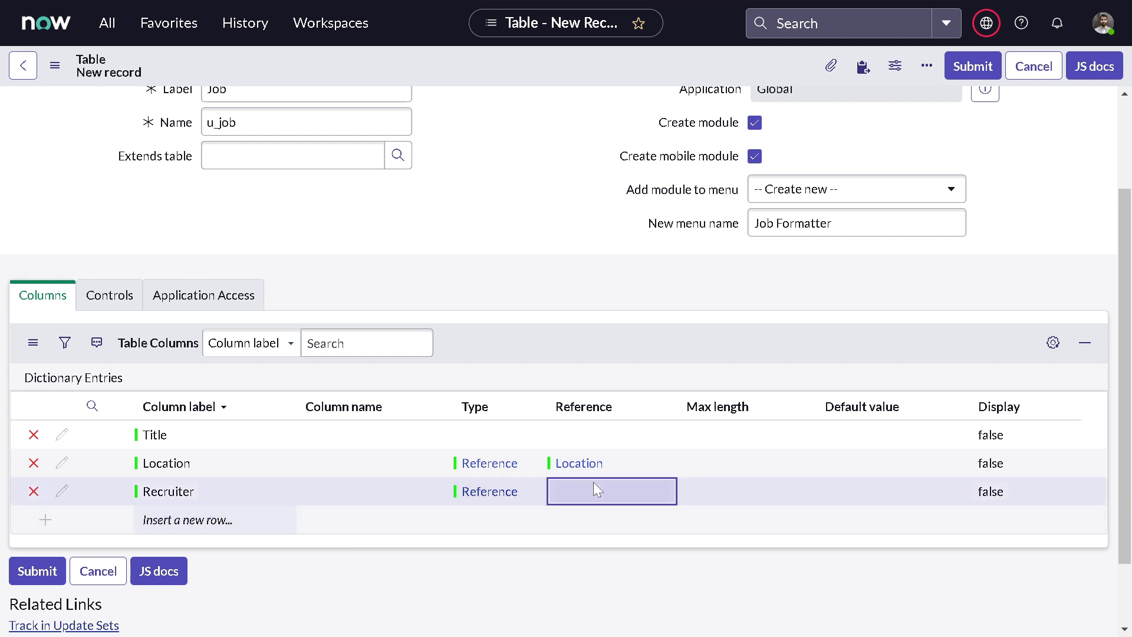
pyautogui.click(594, 483)
pyautogui.write('user')
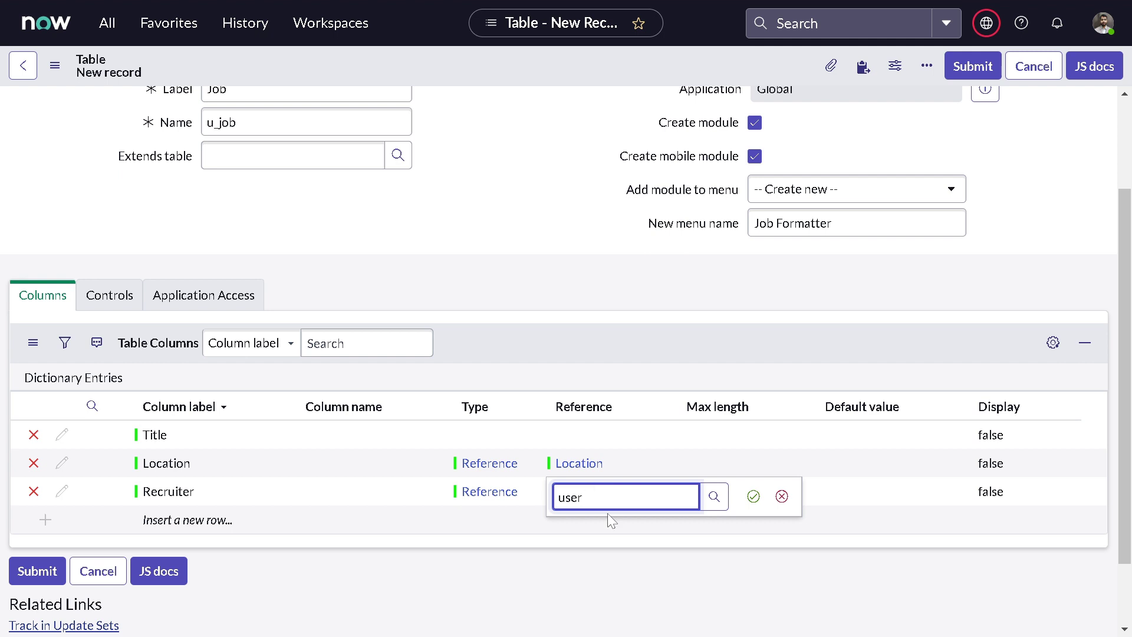
pyautogui.click(615, 553)
pyautogui.click(754, 496)
# - Add a fourth column labelled State below the Recruiter column
pyautogui.click(177, 520)
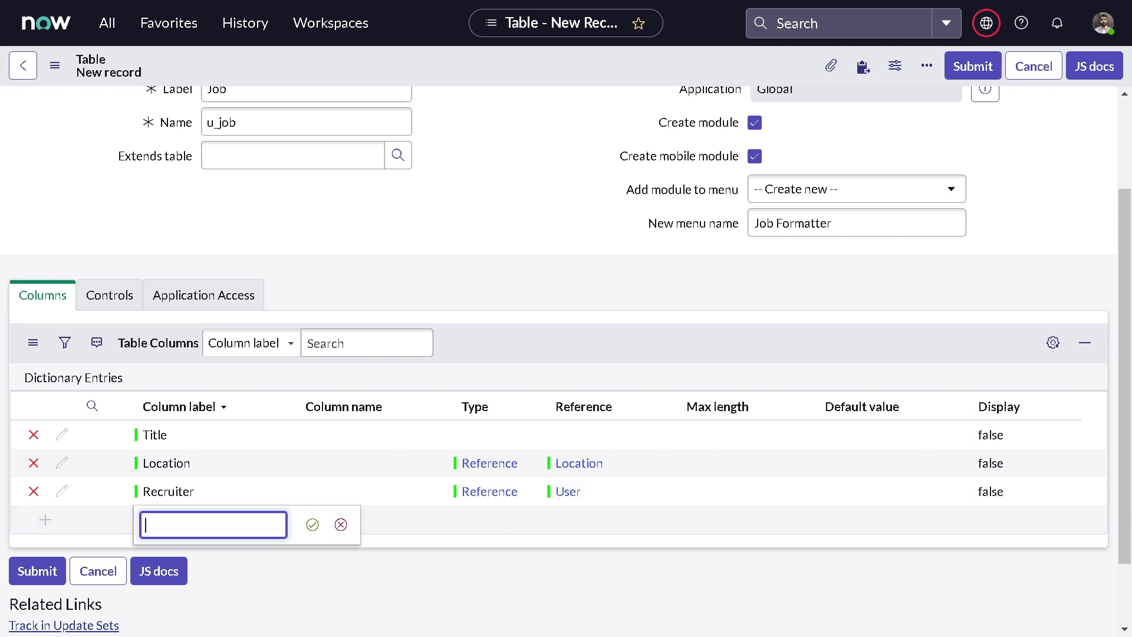
pyautogui.write('state')
pyautogui.press('BackSpace')
pyautogui.press('BackSpace')
pyautogui.press('BackSpace')
pyautogui.press('BackSpace')
pyautogui.write('State')
pyautogui.press('Tab')
pyautogui.press('Tab')
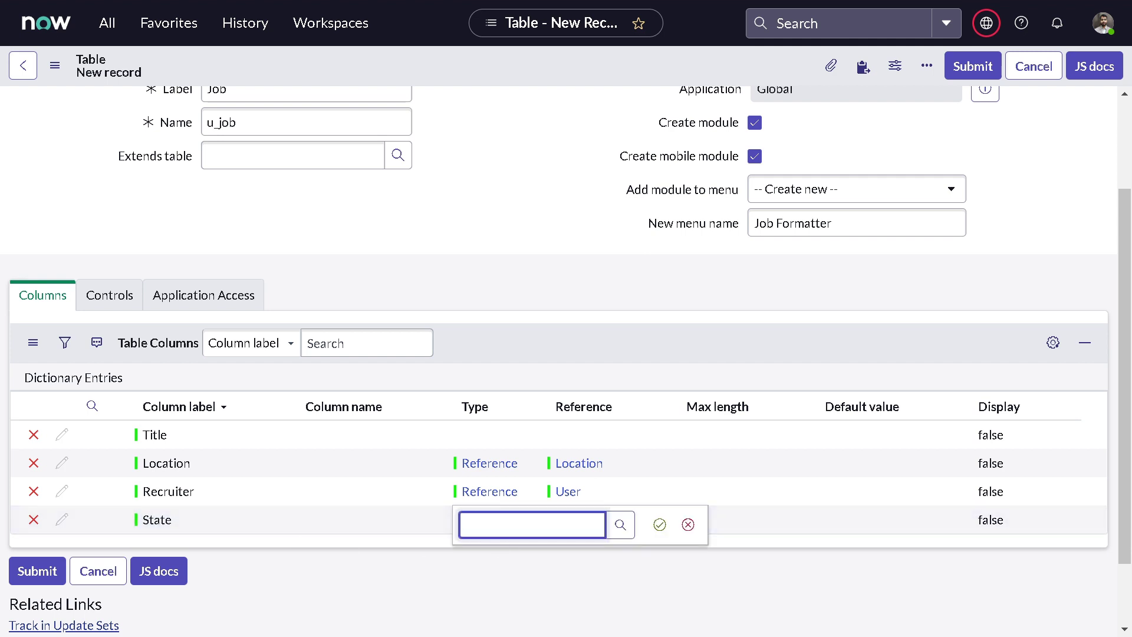
# - Set the State column's type to Choice
pyautogui.write('Appl')
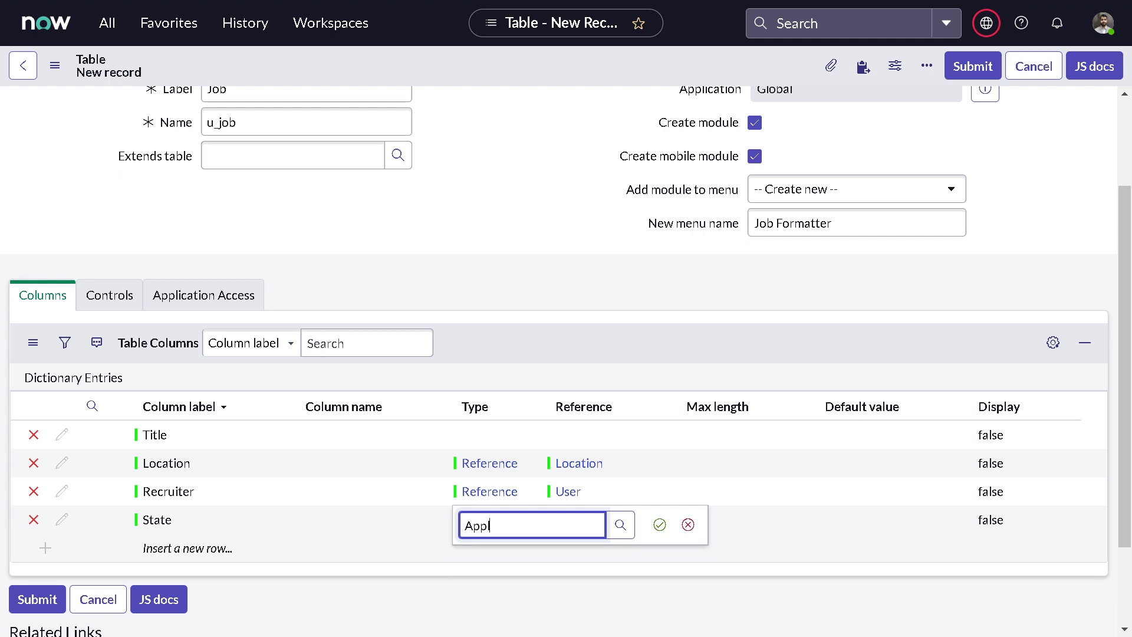
pyautogui.press('BackSpace')
pyautogui.press('BackSpace')
pyautogui.write('choice')
pyautogui.click(496, 563)
pyautogui.click(660, 524)
# - Save the new Job table and open the dictionary entry of its State column
pyautogui.scroll(-2, 654, 523)
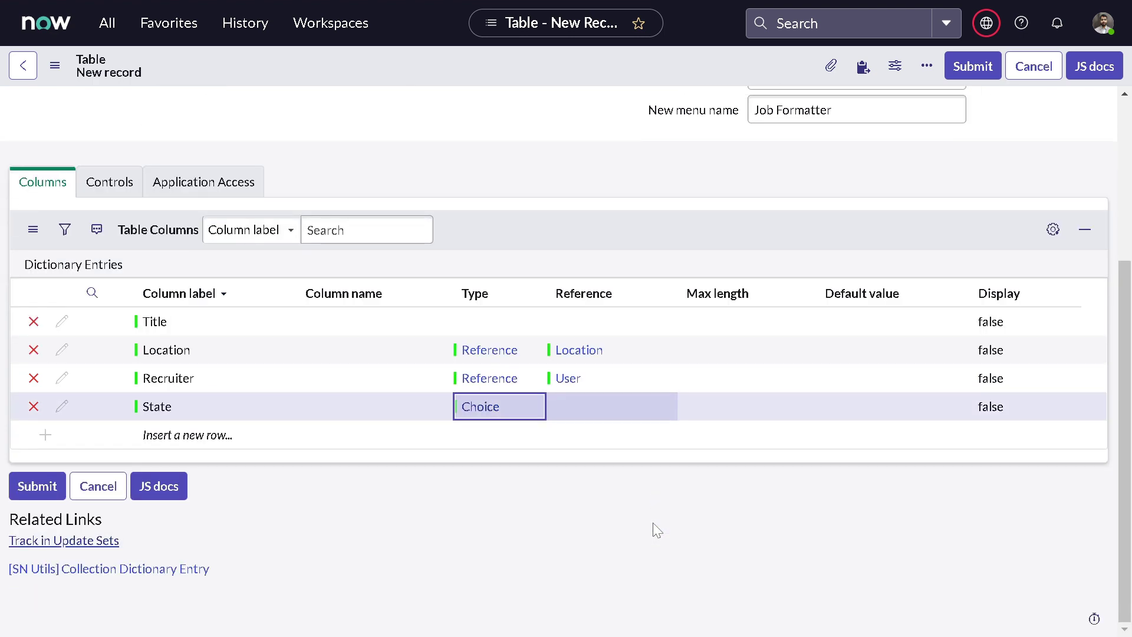
pyautogui.scroll(2, 653, 522)
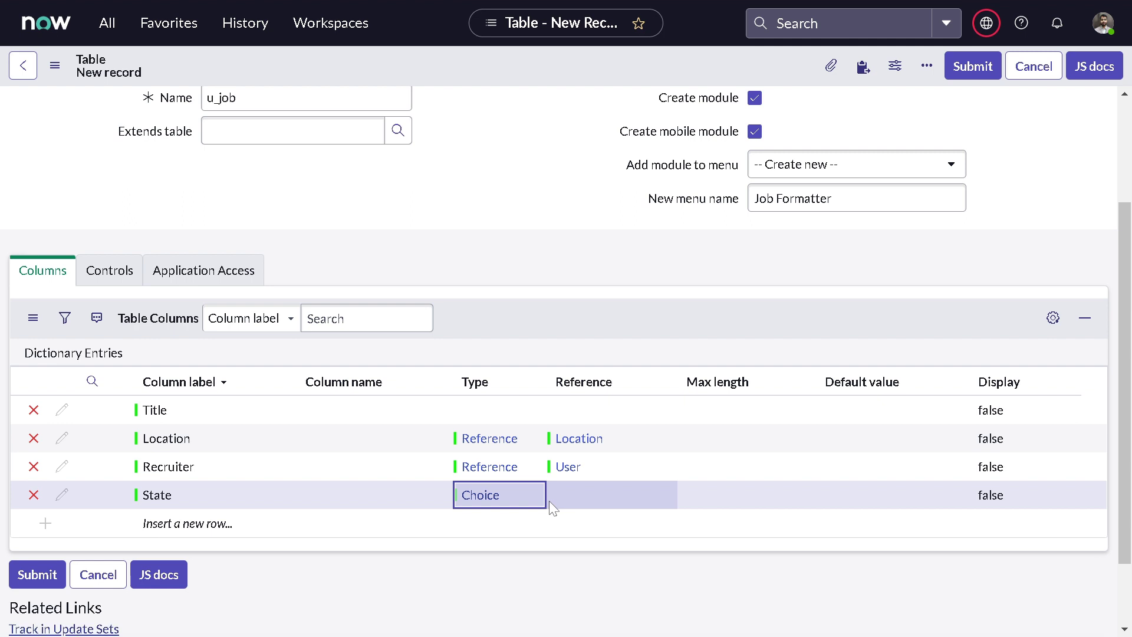
pyautogui.rightClick(482, 68)
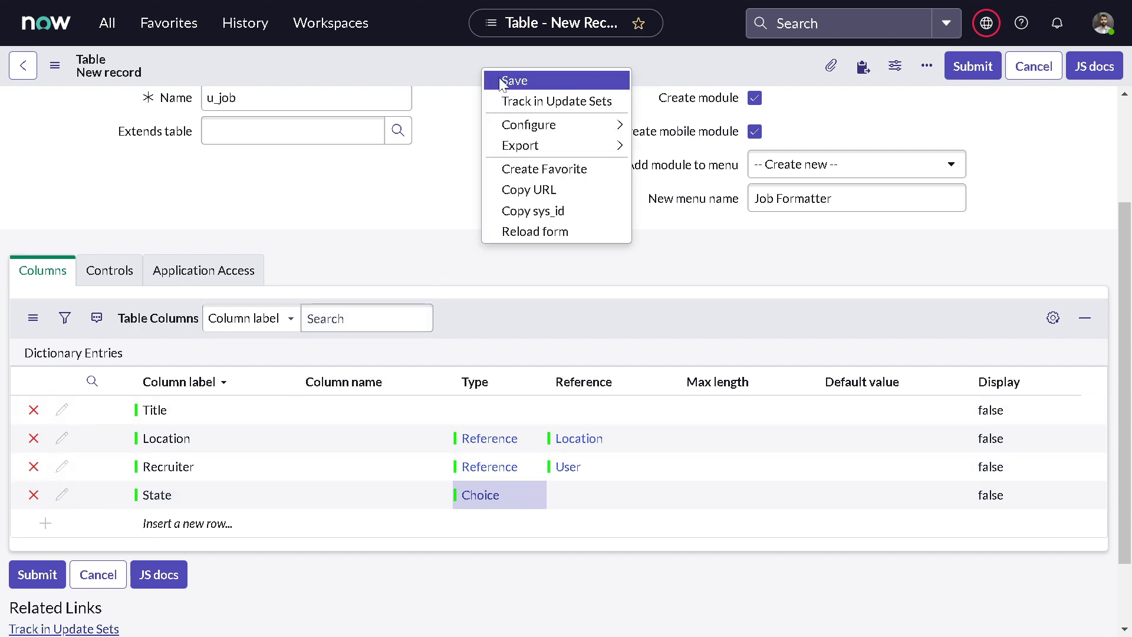
pyautogui.click(501, 82)
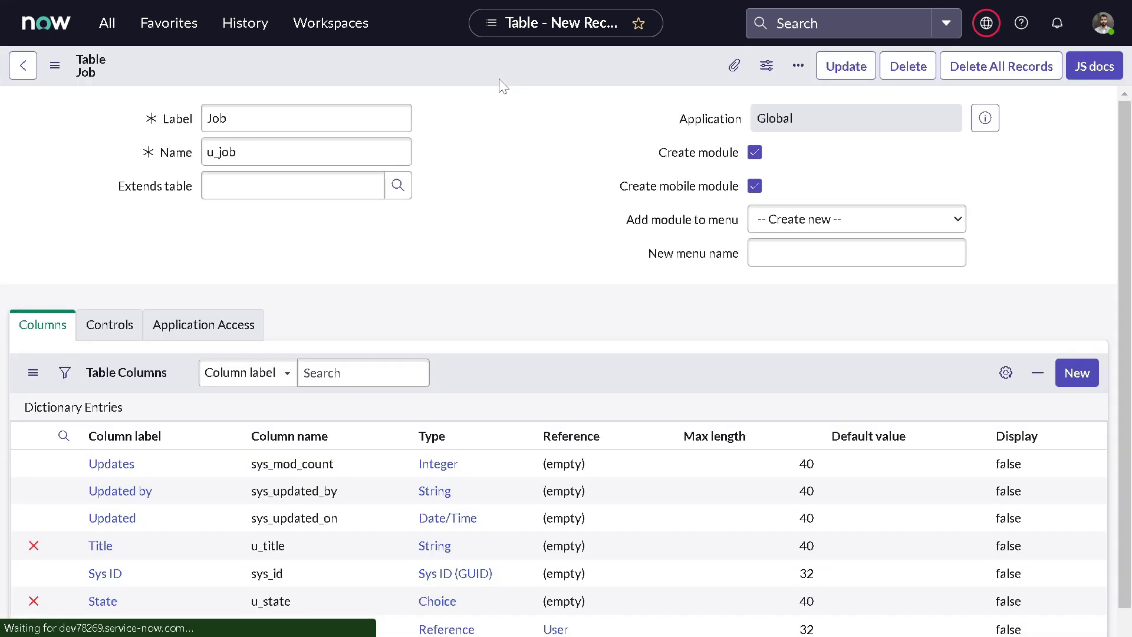
pyautogui.scroll(-1, 466, 221)
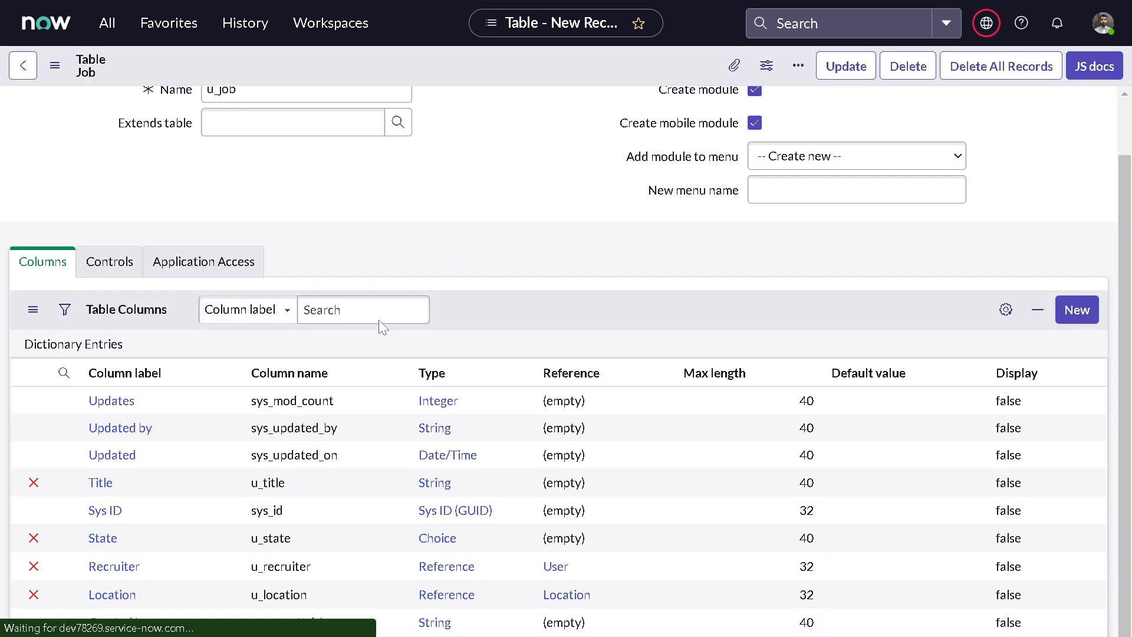
pyautogui.scroll(-3, 348, 323)
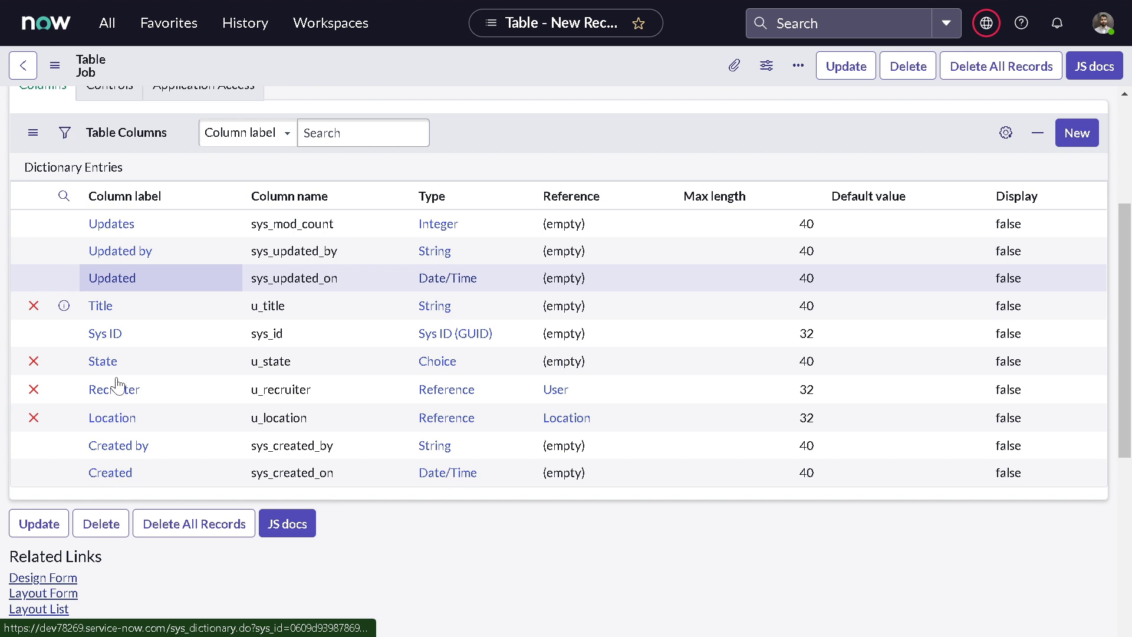
pyautogui.click(104, 362)
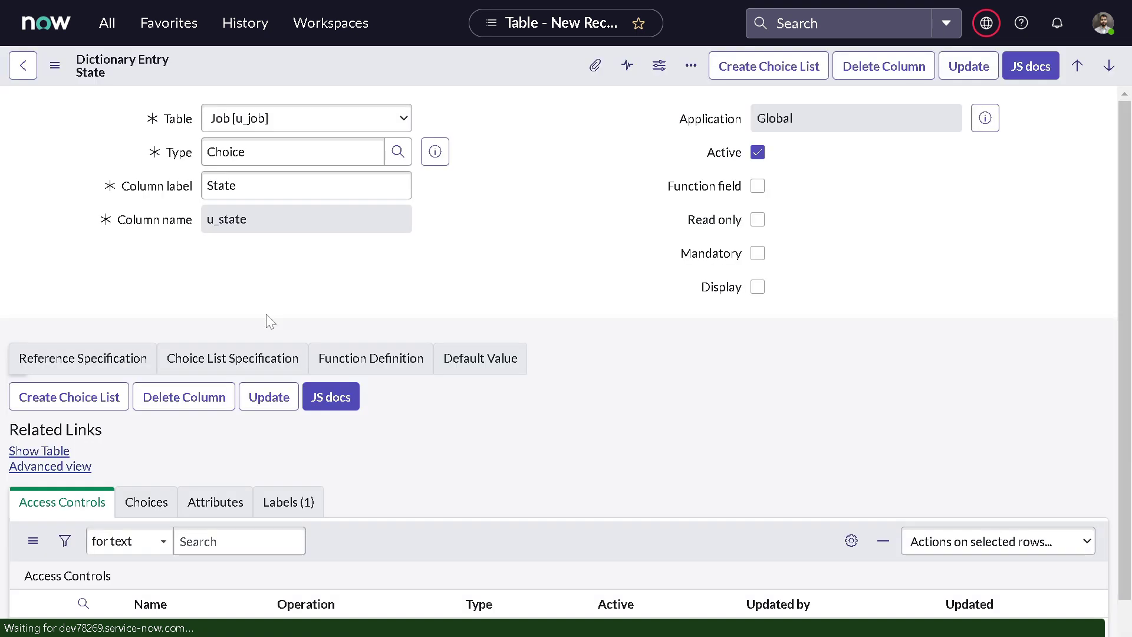
# - Add Draft and Applied as choices for the State column
pyautogui.scroll(-1, 267, 320)
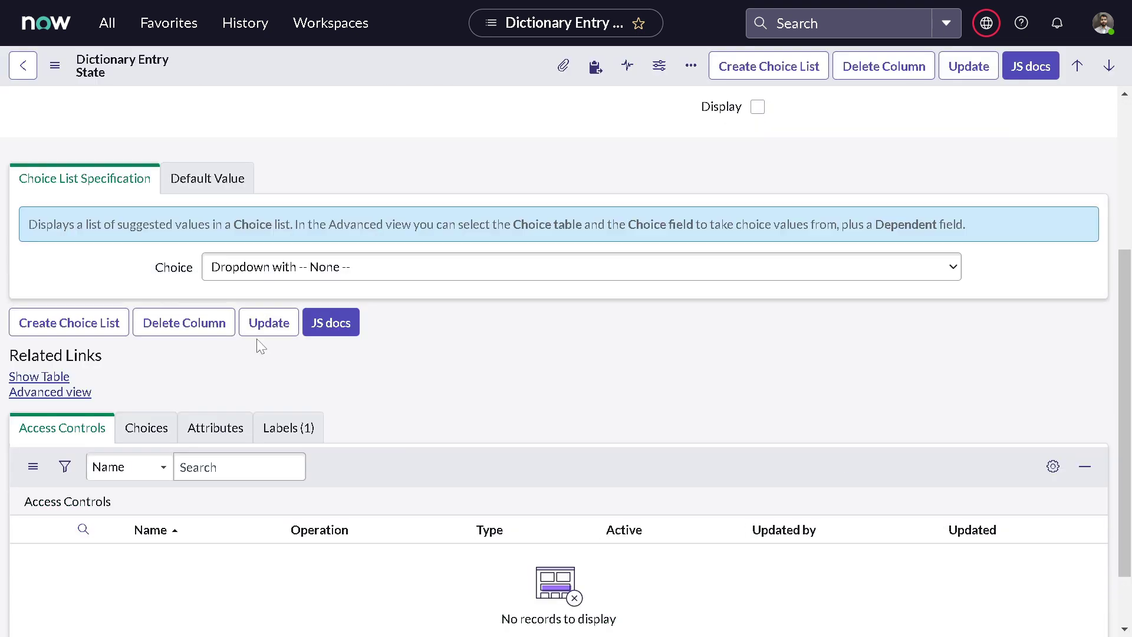
pyautogui.click(139, 431)
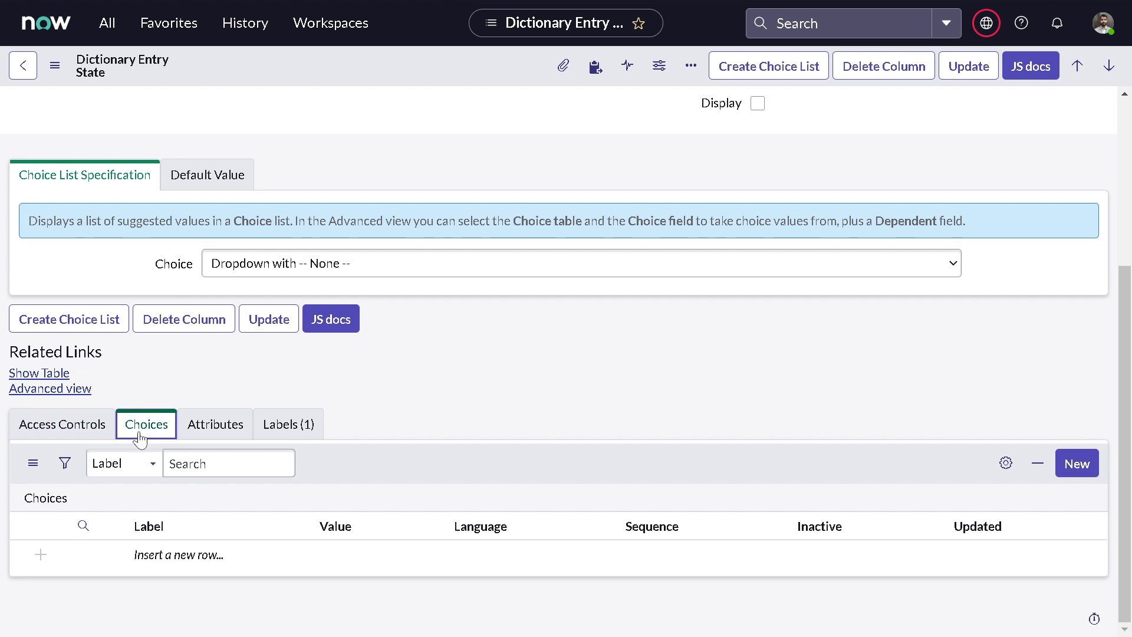
pyautogui.click(217, 554)
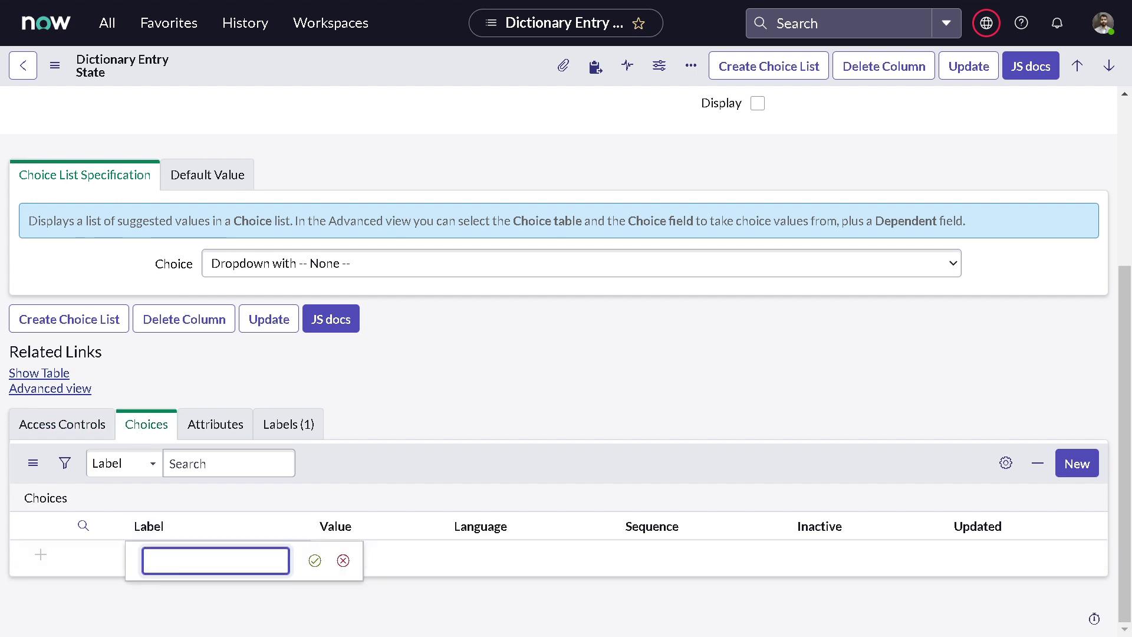
pyautogui.write('Draft')
pyautogui.click(315, 561)
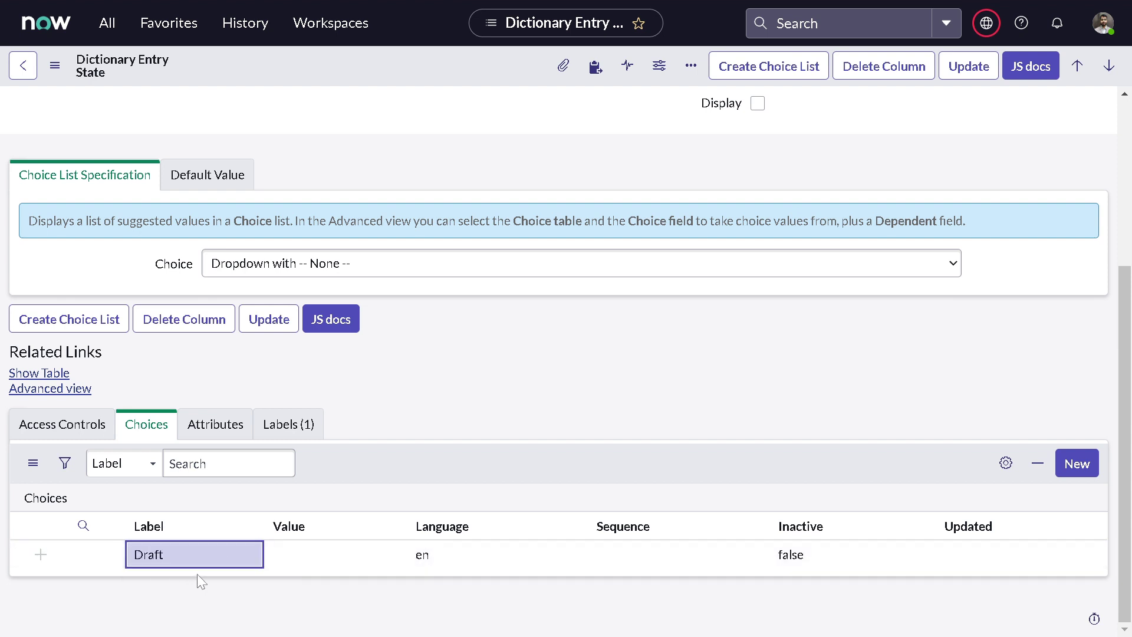
pyautogui.click(178, 594)
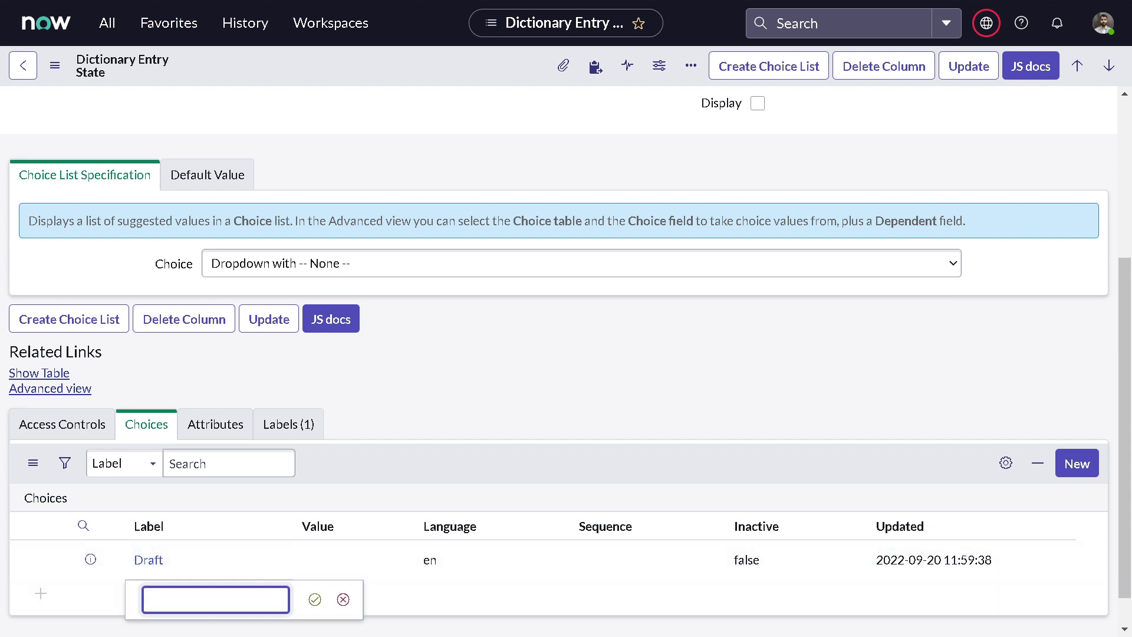
pyautogui.write('Applied')
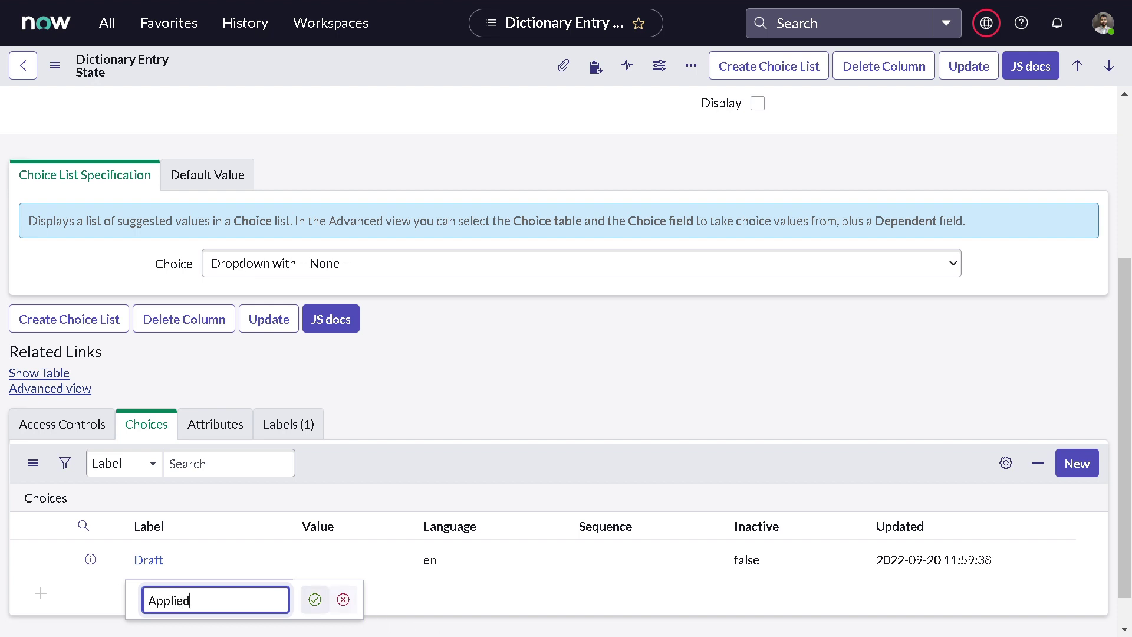
pyautogui.click(315, 600)
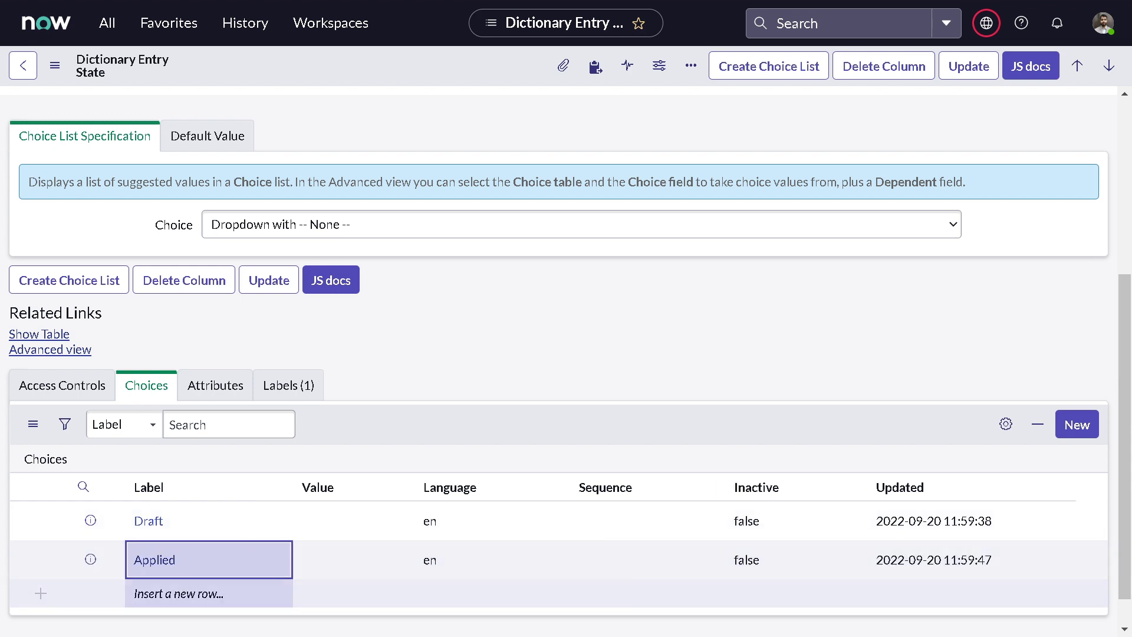
# - Add Selected and Rejected as further State choices and save the dictionary entry
pyautogui.click(206, 593)
pyautogui.press('Return')
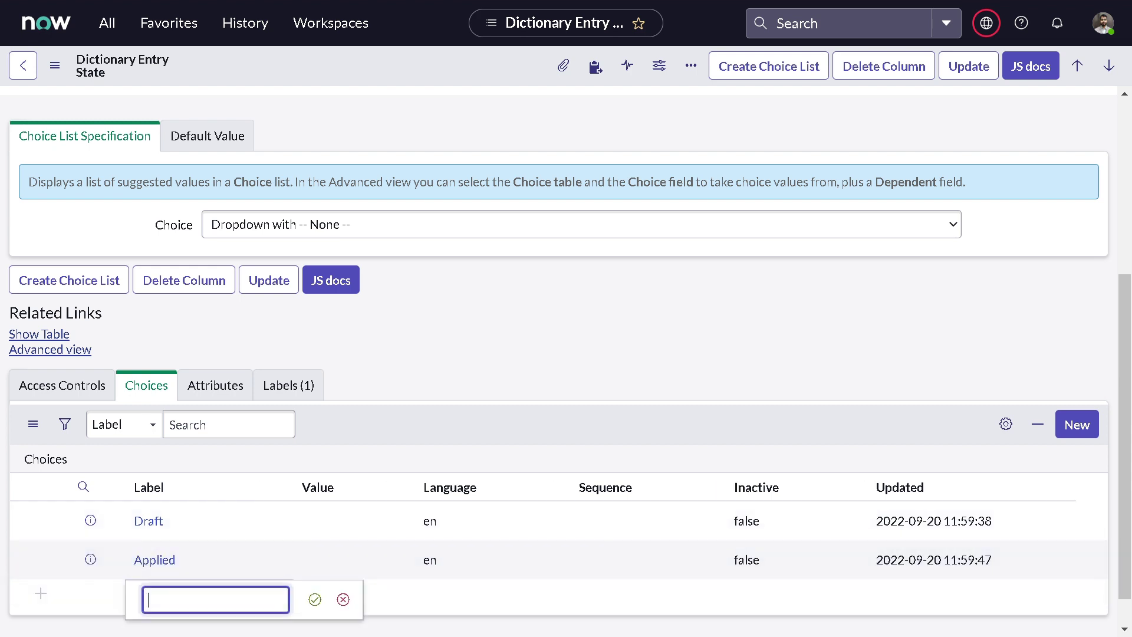
pyautogui.write('Selected')
pyautogui.click(315, 600)
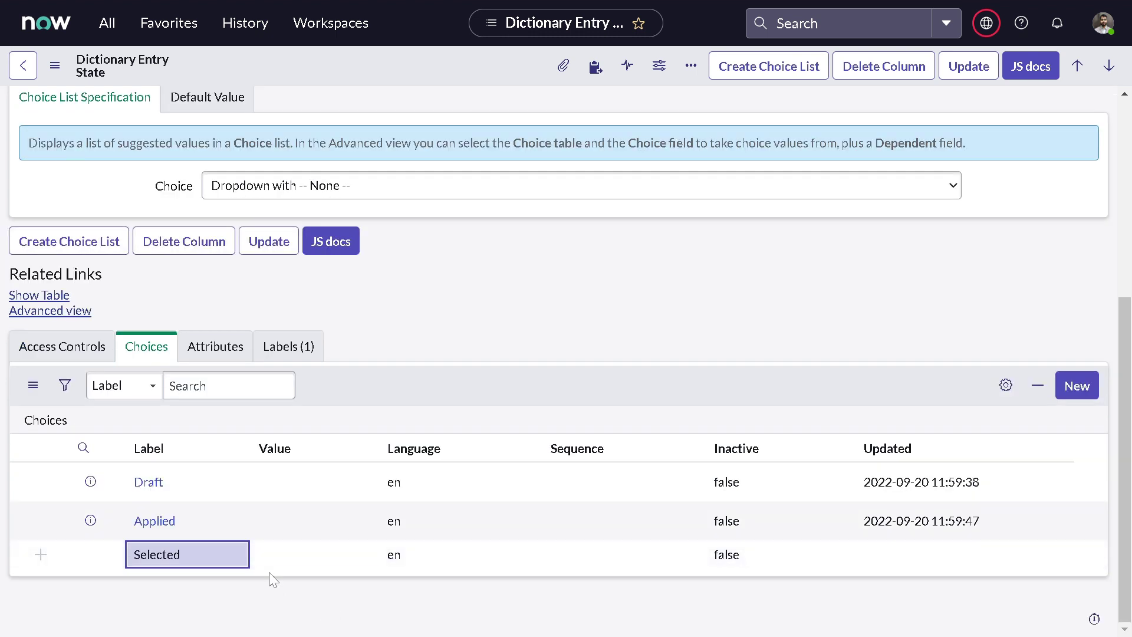
pyautogui.click(190, 591)
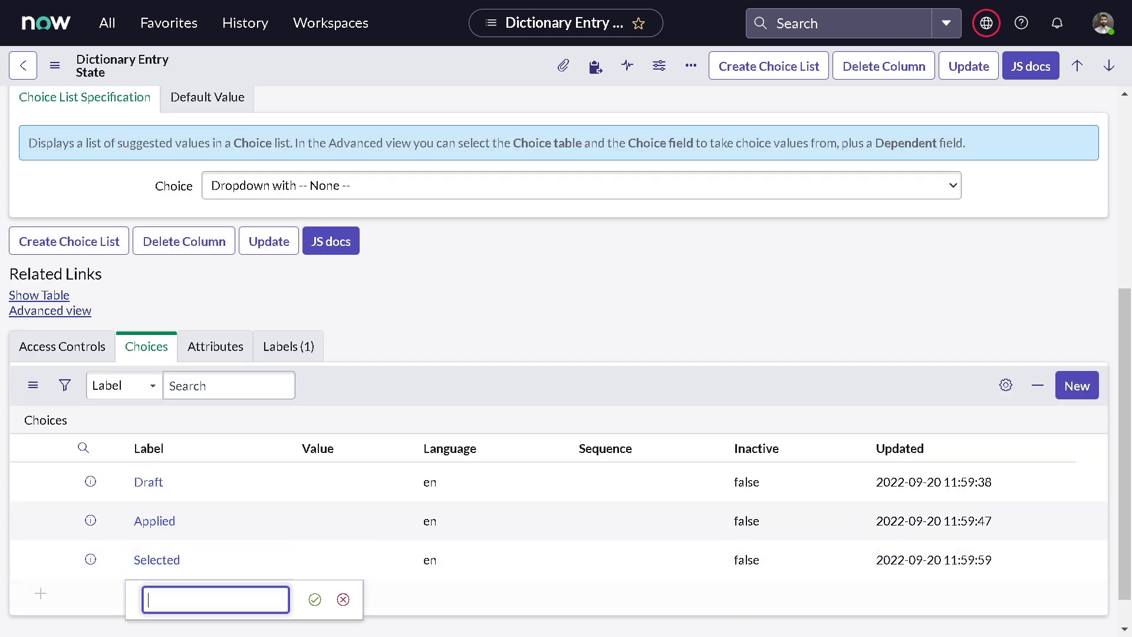
pyautogui.write('Rejected')
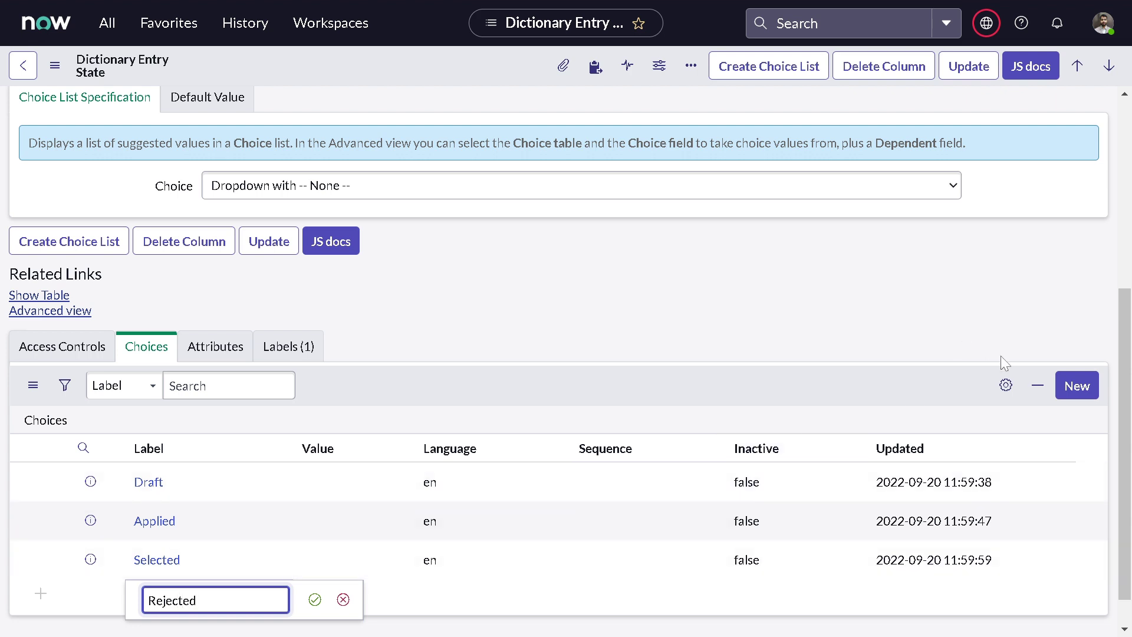
pyautogui.click(314, 599)
pyautogui.rightClick(388, 63)
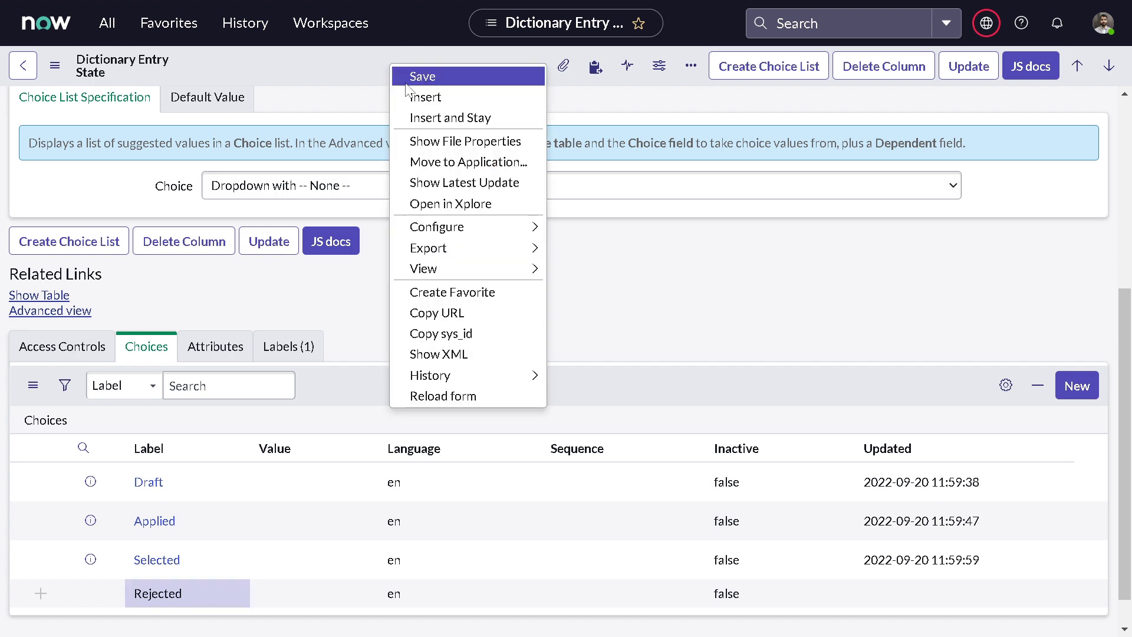
pyautogui.click(413, 75)
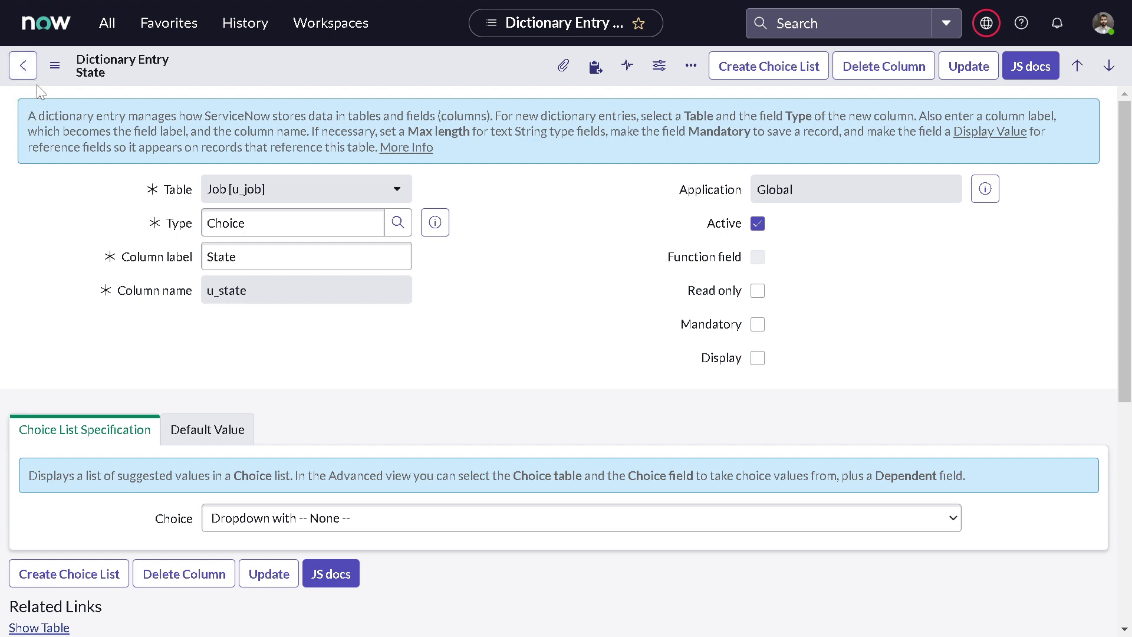
# - Return to the Job table record and show the table's form for a new record
pyautogui.click(23, 74)
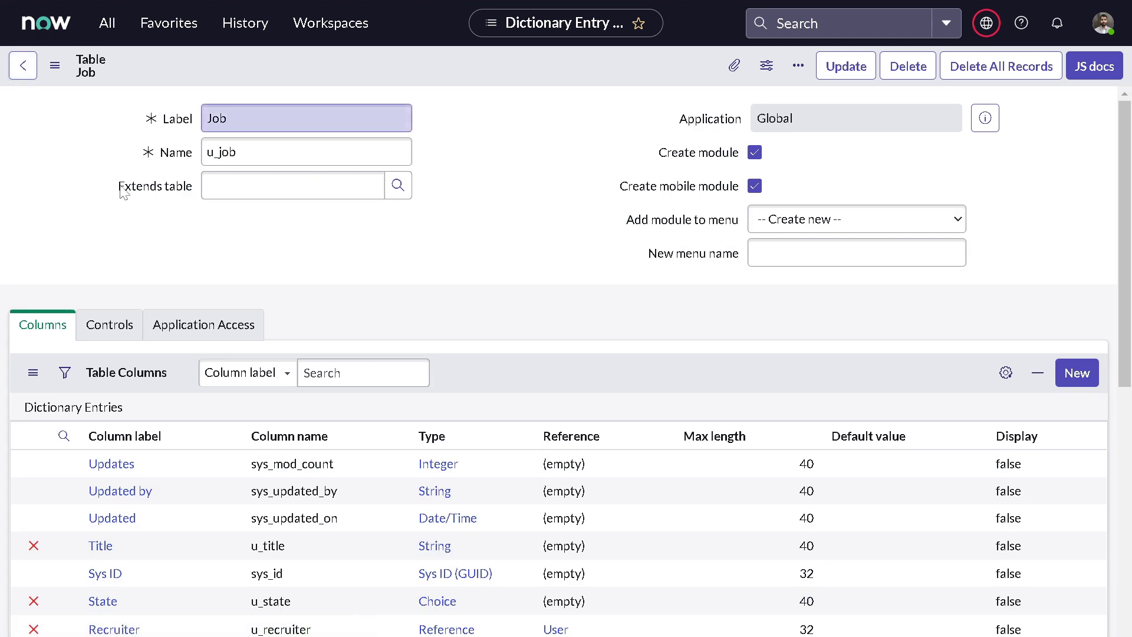
pyautogui.click(123, 192)
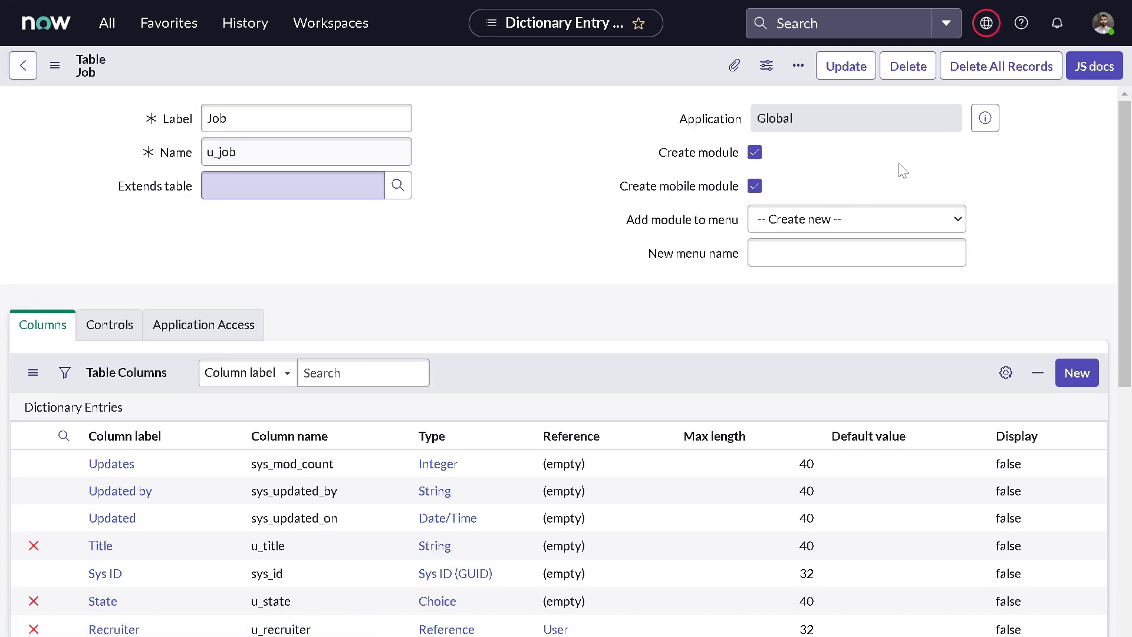
pyautogui.scroll(-8, 222, 245)
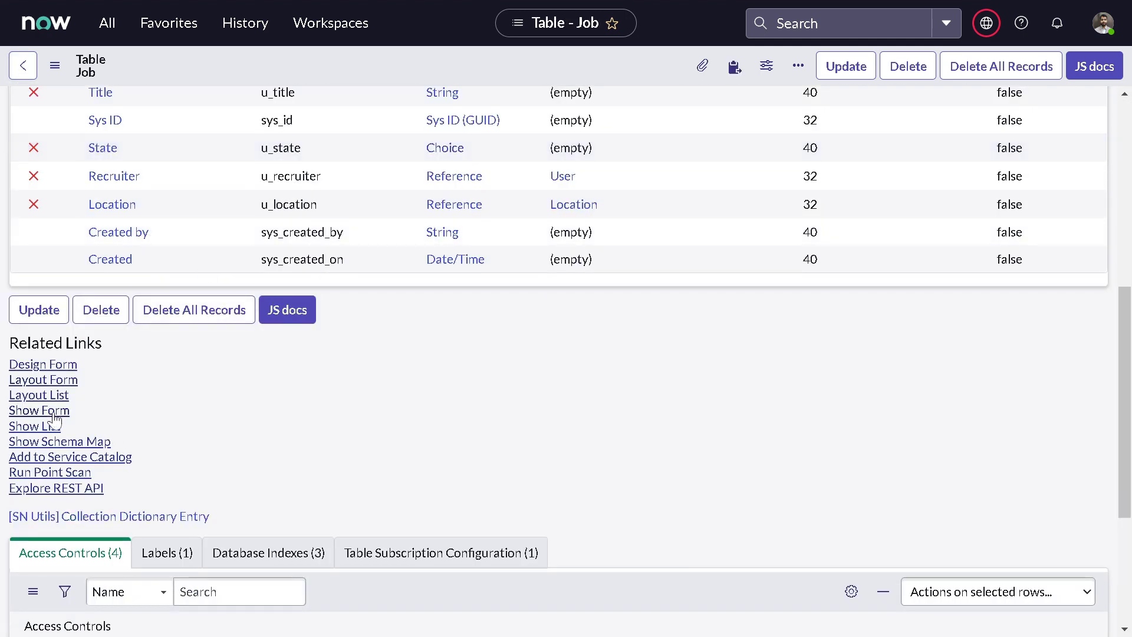
pyautogui.click(55, 411)
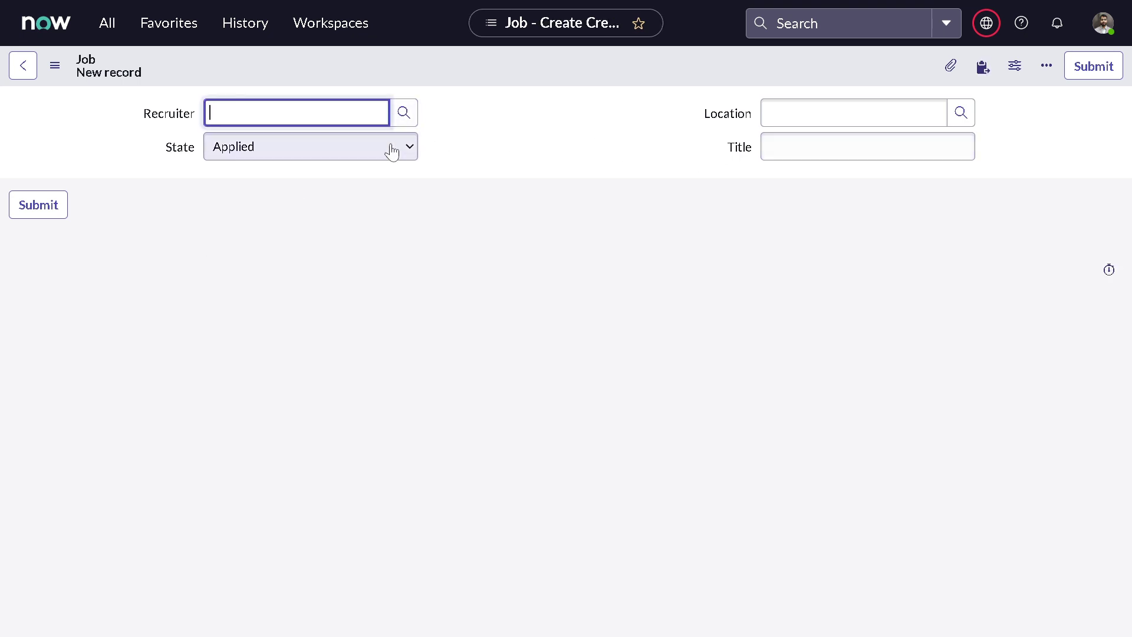
# - Check which choices the State field offers on the new Job record form
pyautogui.click(273, 155)
pyautogui.click(289, 170)
pyautogui.click(284, 155)
pyautogui.press('Escape')
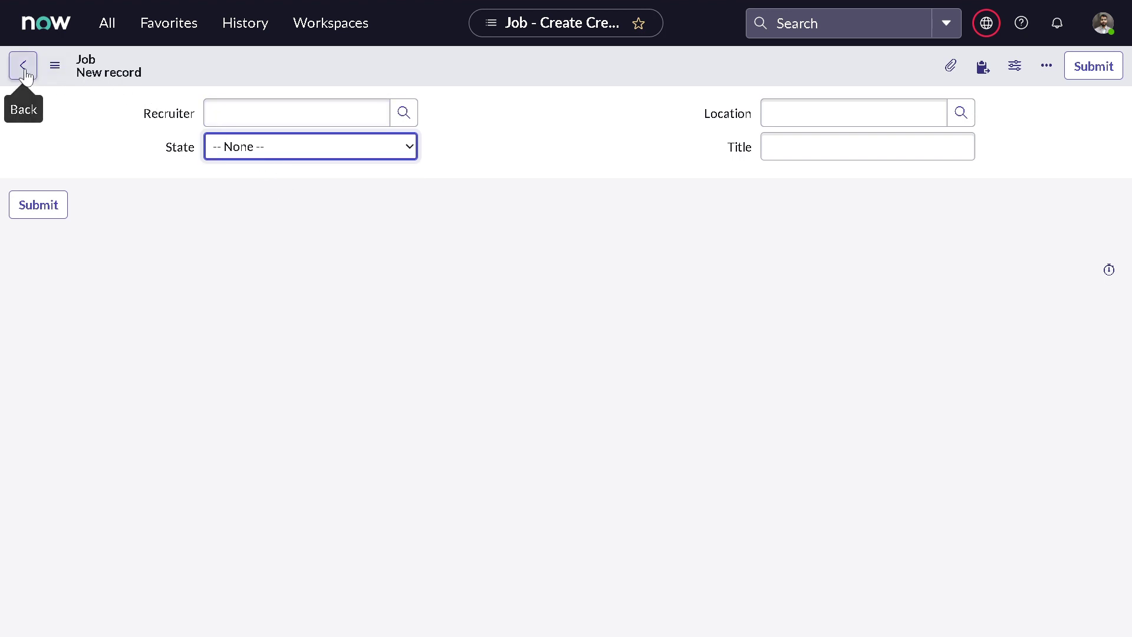
pyautogui.click(291, 148)
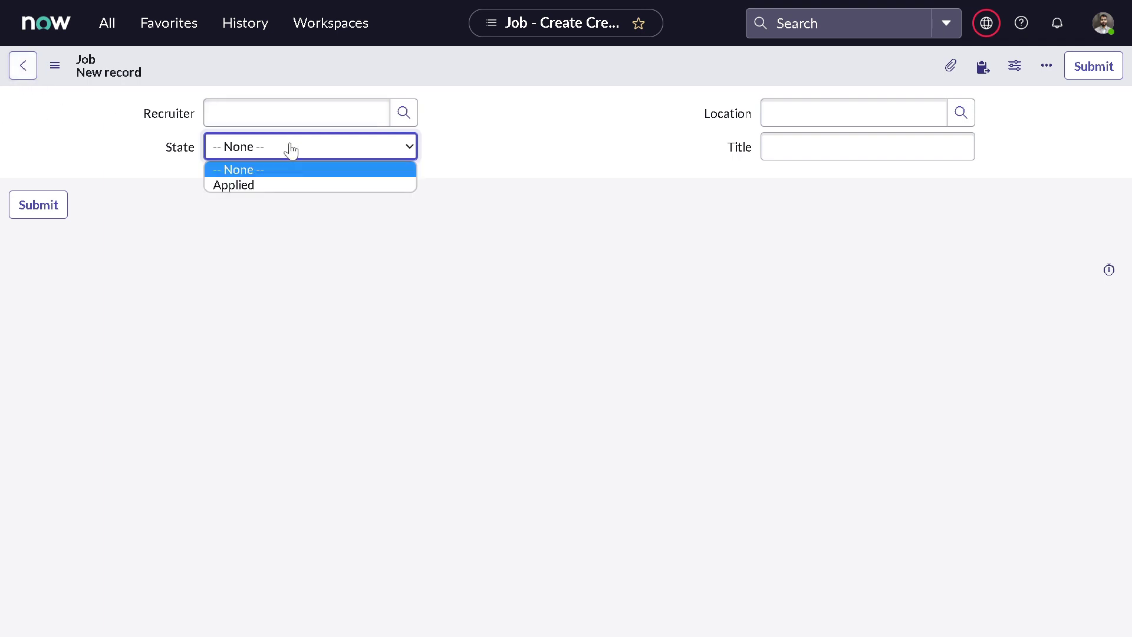
pyautogui.click(185, 151)
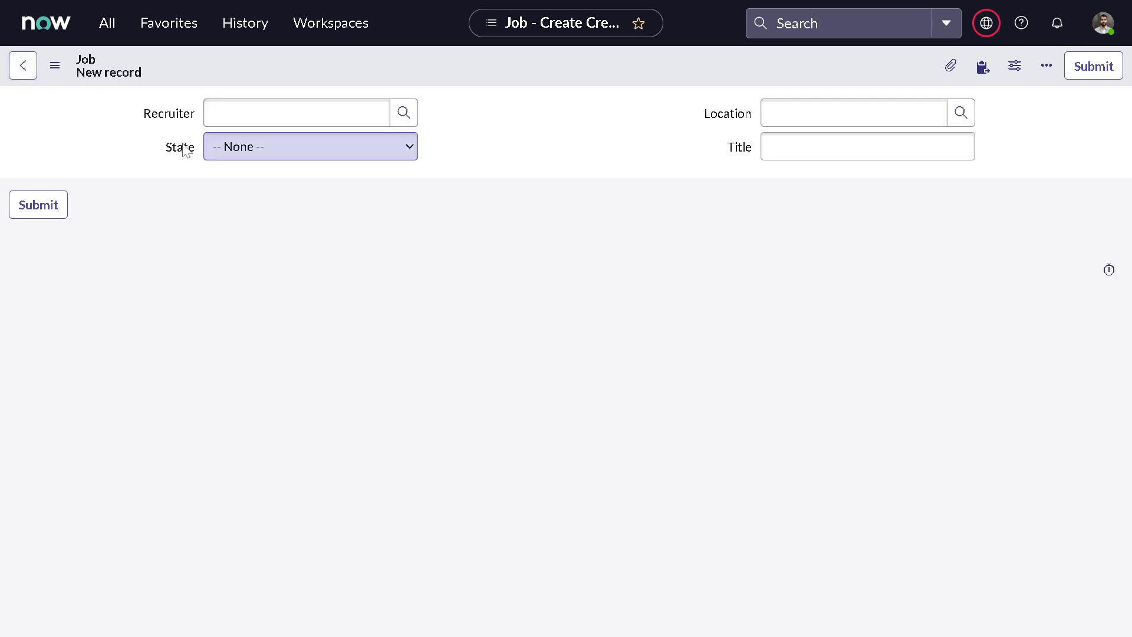
# - Open the State field's dictionary entry from the Job form and bring up its list of choices
pyautogui.rightClick(186, 150)
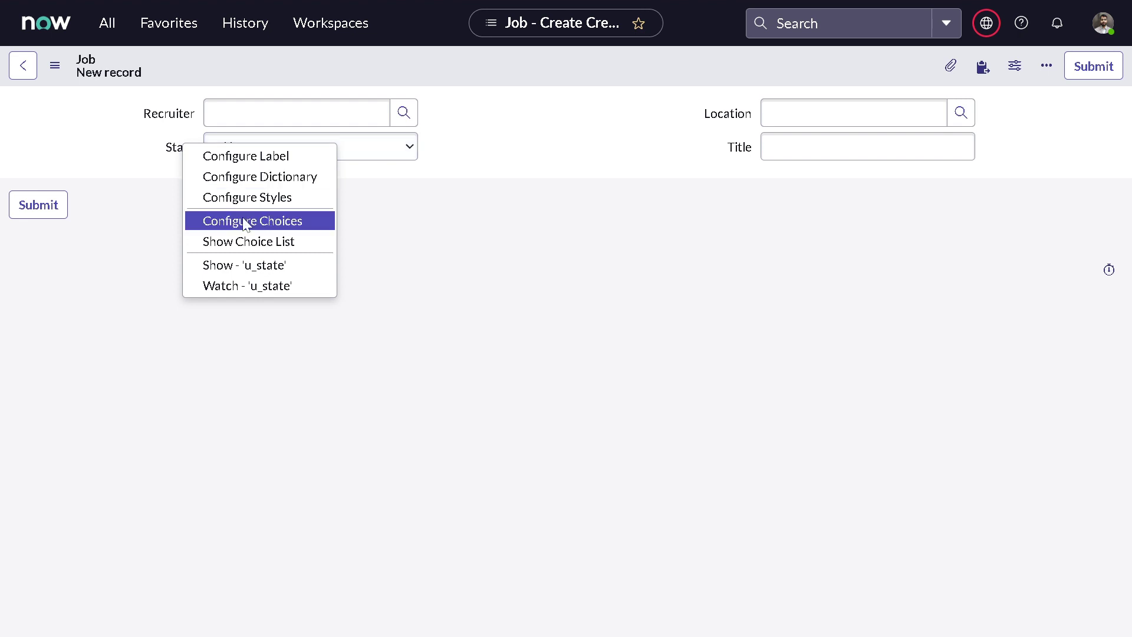
pyautogui.click(247, 180)
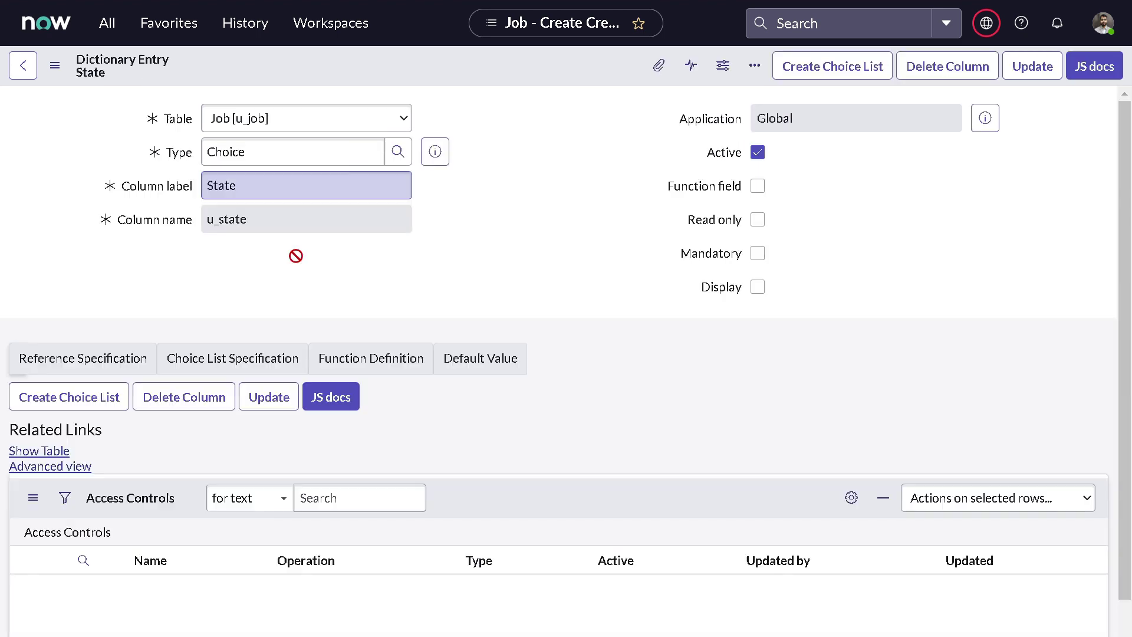
pyautogui.scroll(-5, 315, 284)
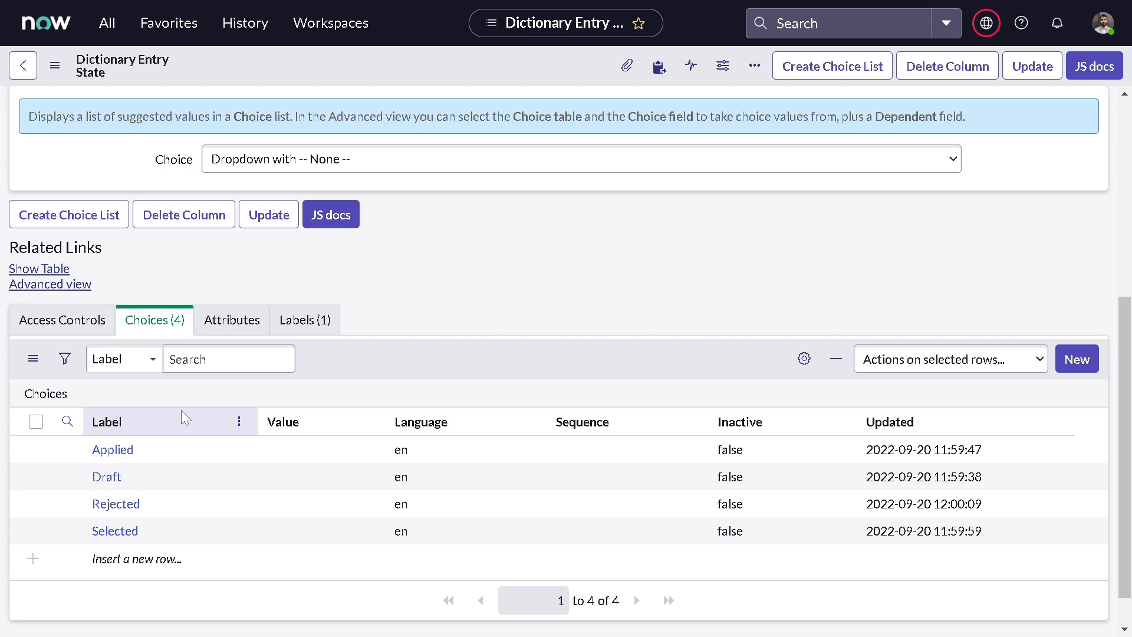
# - Examine the State dictionary entry's default value, its choices and the columns available for the choices list
pyautogui.scroll(6, 182, 411)
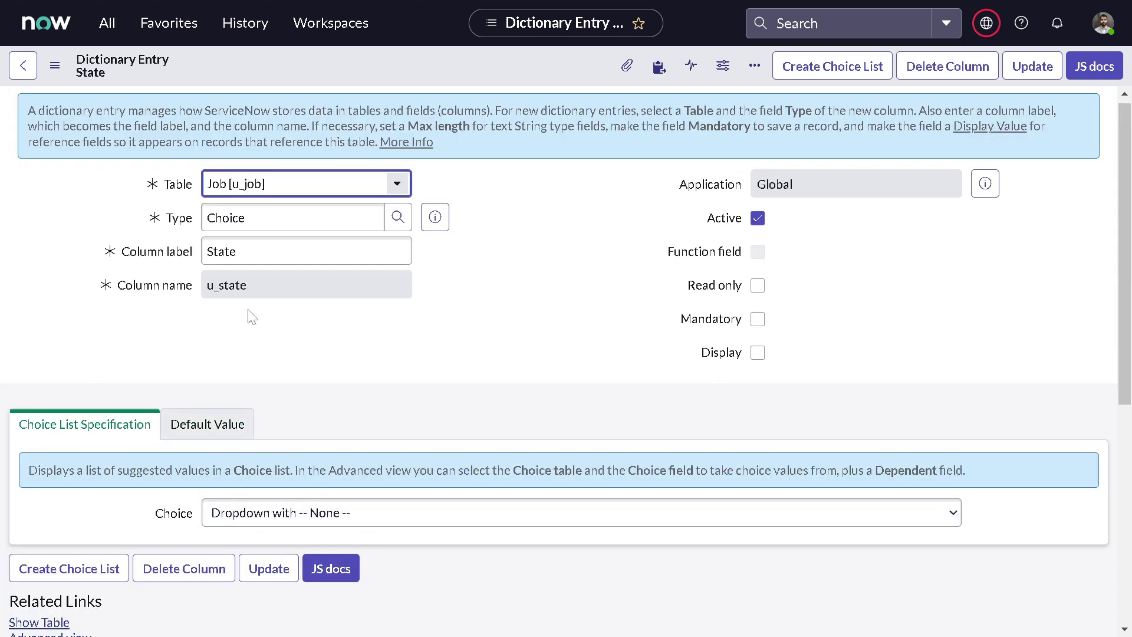
pyautogui.click(189, 437)
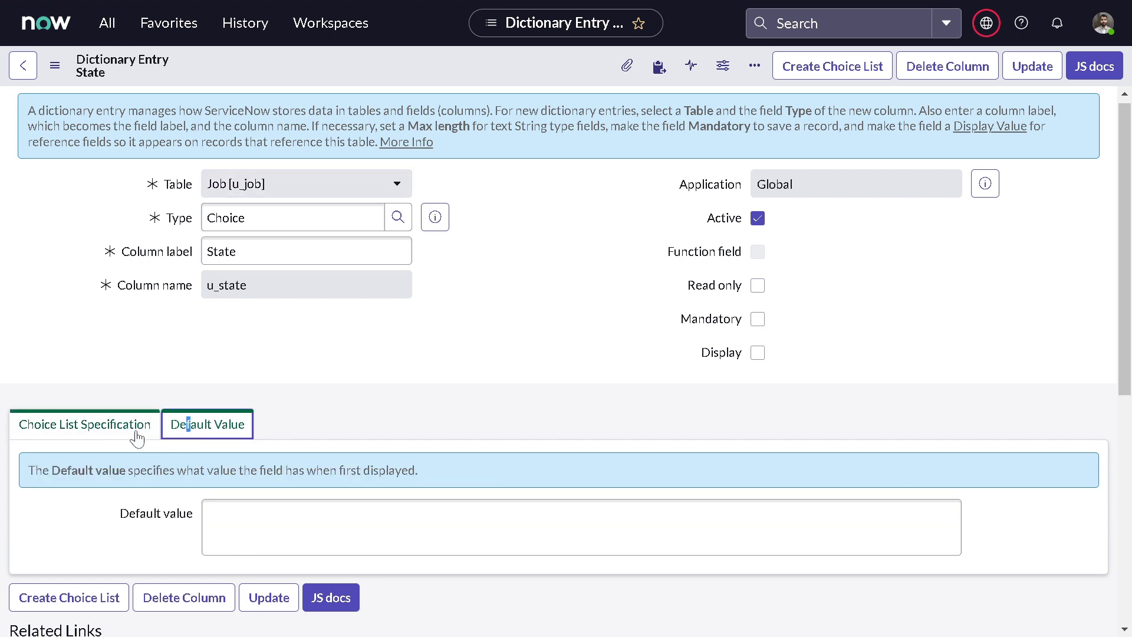
pyautogui.scroll(-7, 189, 420)
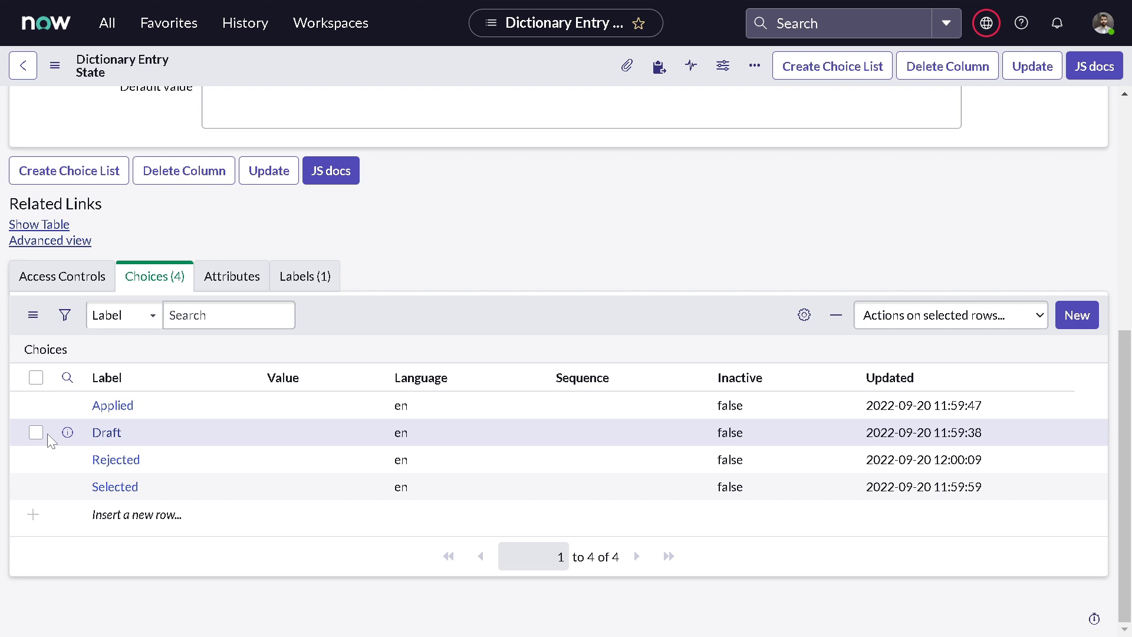
pyautogui.click(804, 316)
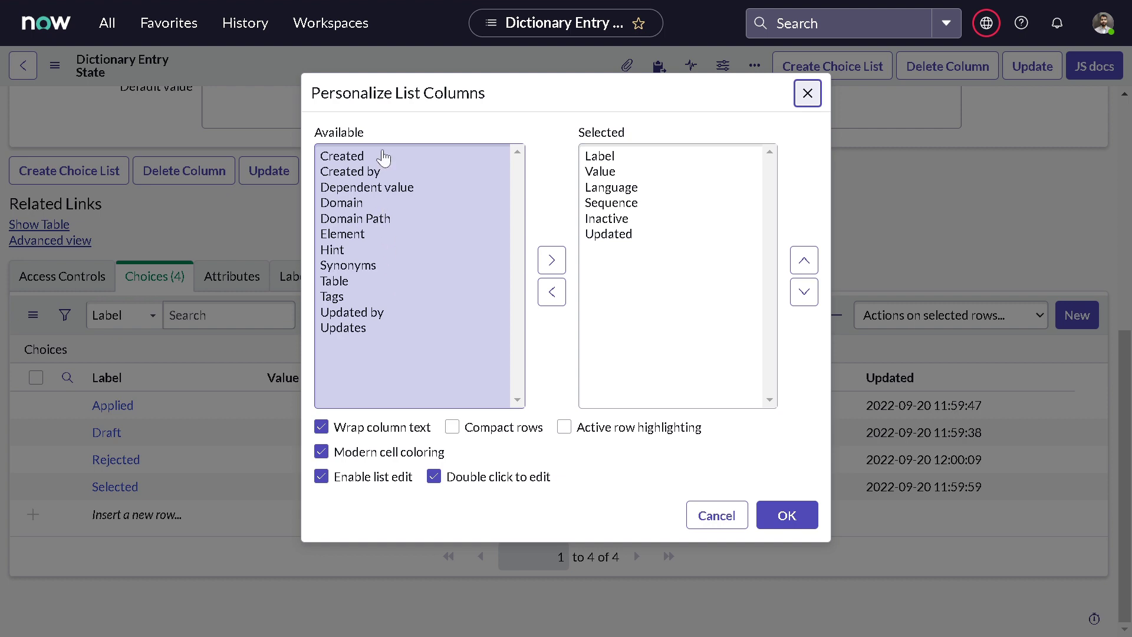
pyautogui.click(808, 94)
pyautogui.scroll(7, 501, 177)
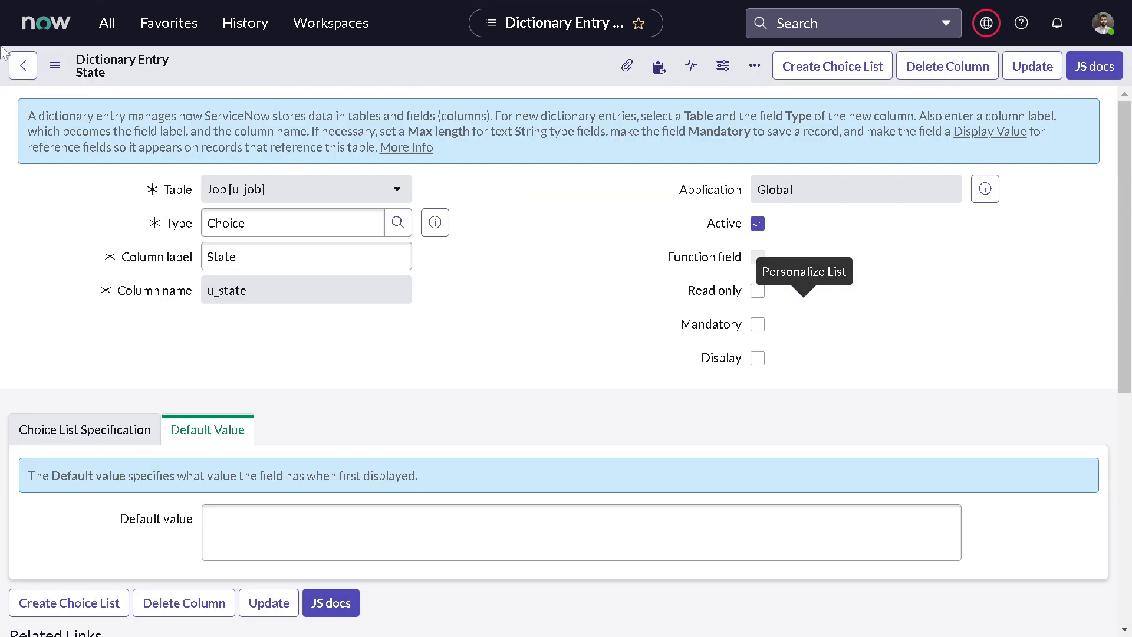
# - Return to the new Job record form and choose Applied as its State
pyautogui.click(35, 60)
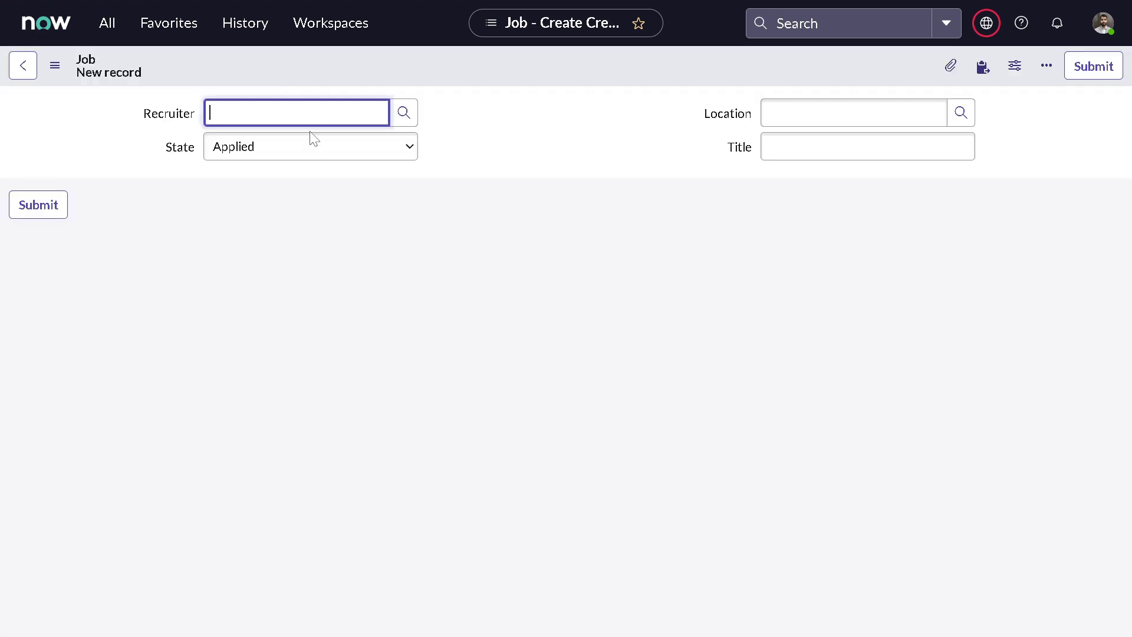
pyautogui.click(317, 147)
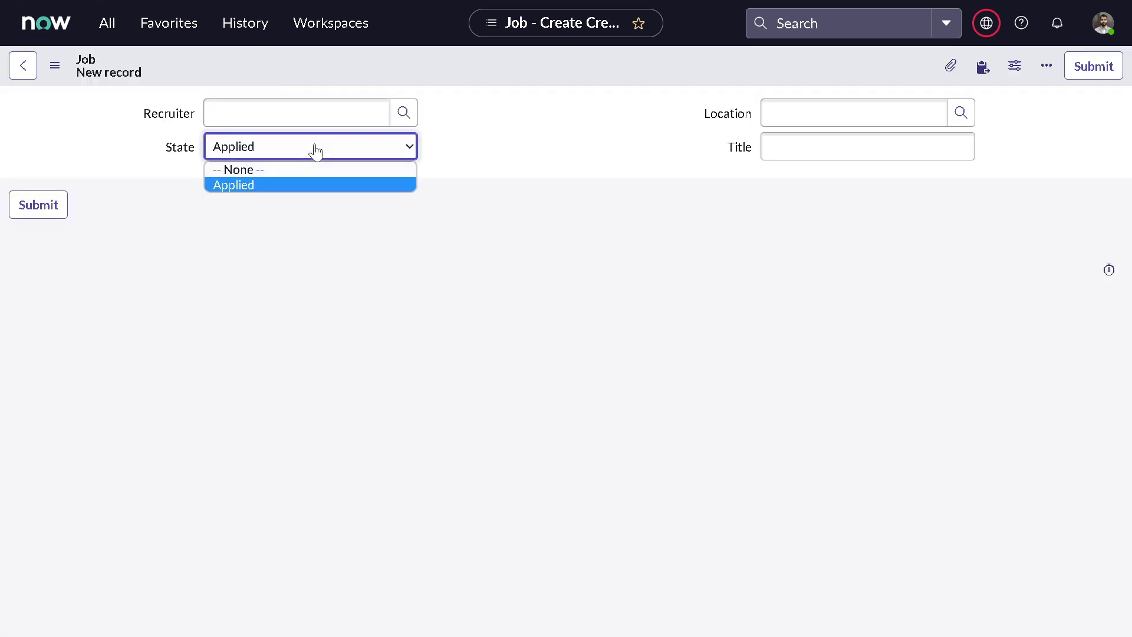
pyautogui.click(320, 183)
pyautogui.press('Tab')
pyautogui.hotkey('shift', 'Tab')
pyautogui.hotkey('shift', 'Tab')
pyautogui.hotkey('shift', 'Tab')
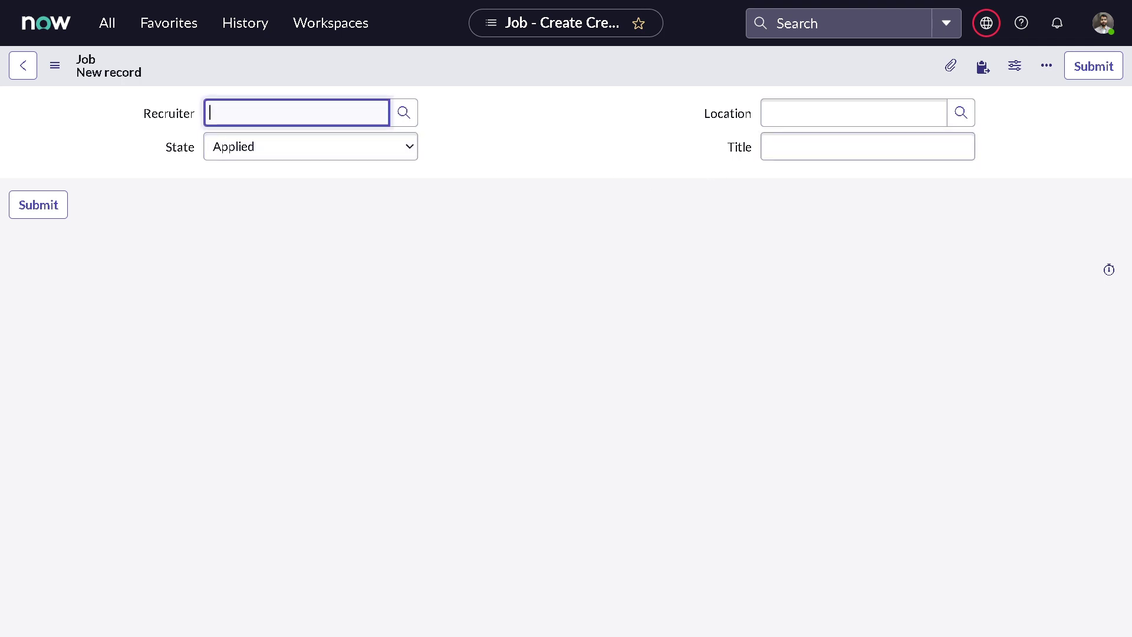
# - Look up and assign the first listed user as Recruiter and the first listed Baltimore entry as Location
pyautogui.click(403, 118)
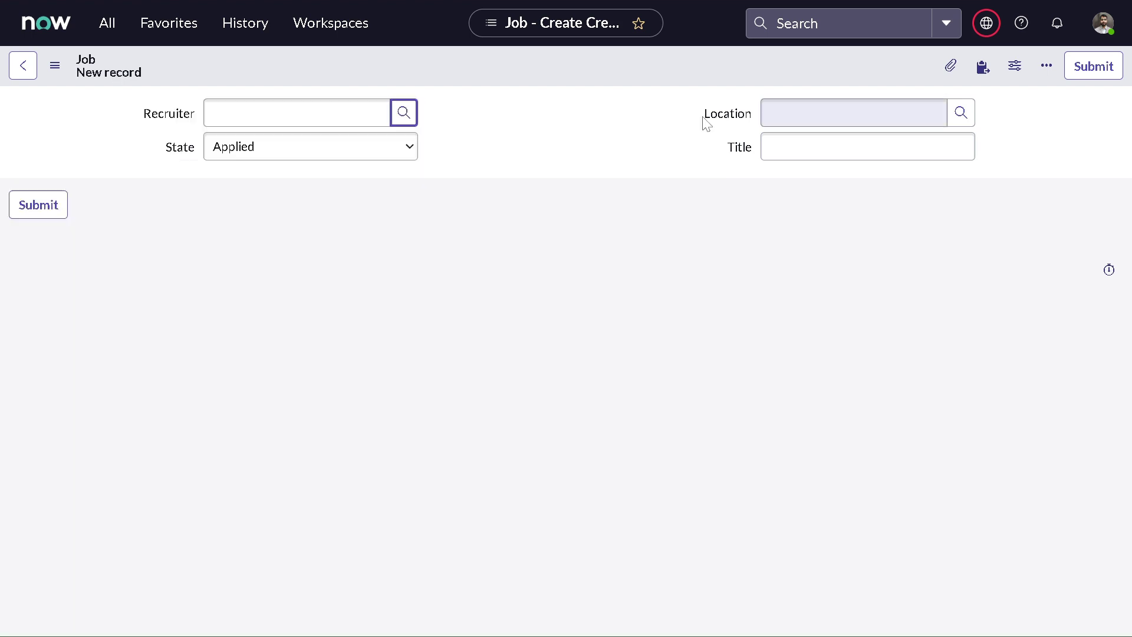
pyautogui.click(700, 109)
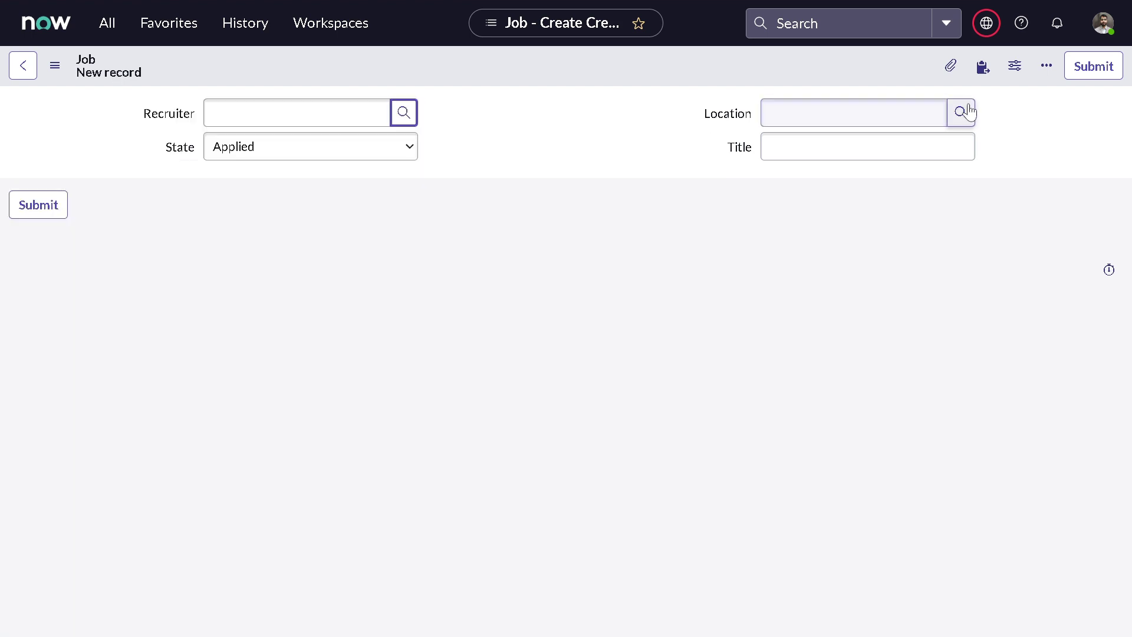
pyautogui.click(969, 111)
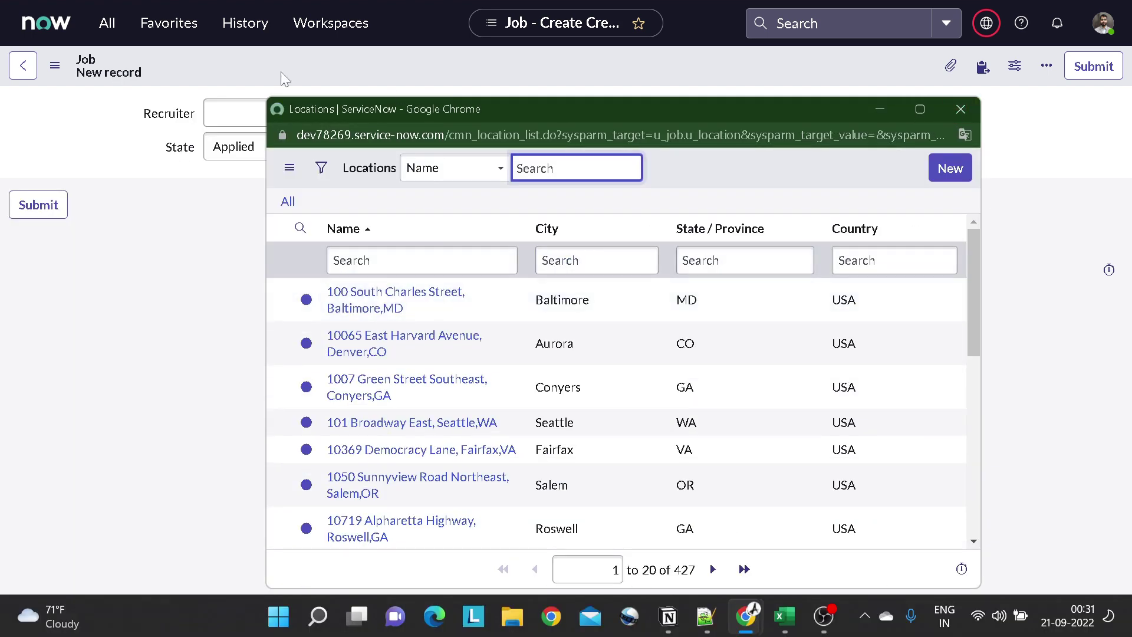
pyautogui.click(245, 112)
pyautogui.click(405, 113)
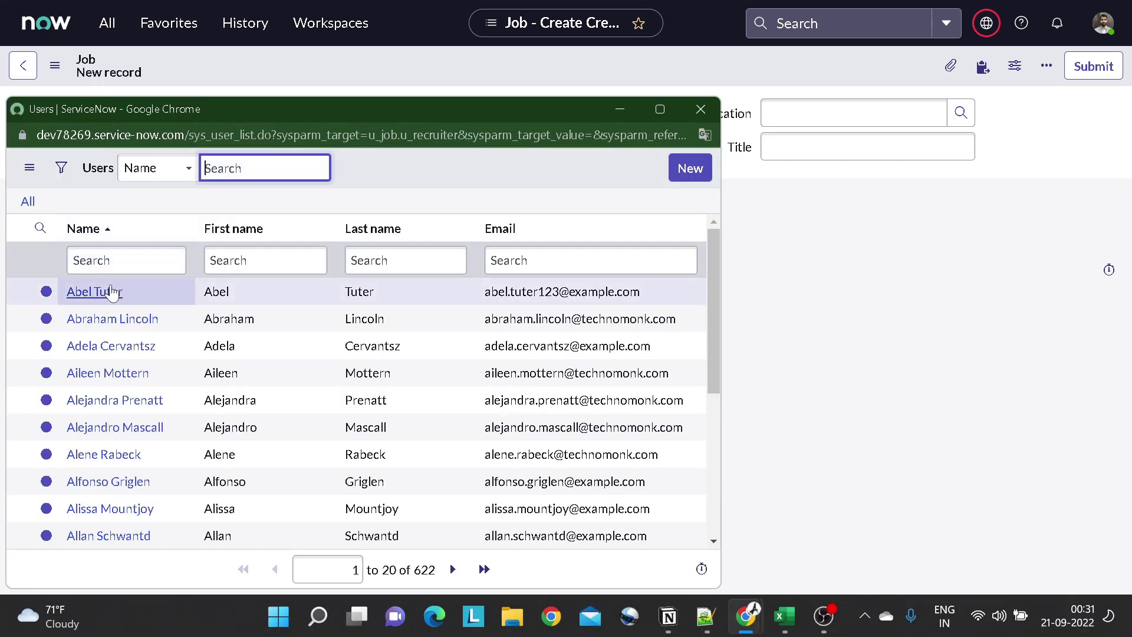
pyautogui.click(112, 292)
pyautogui.click(962, 112)
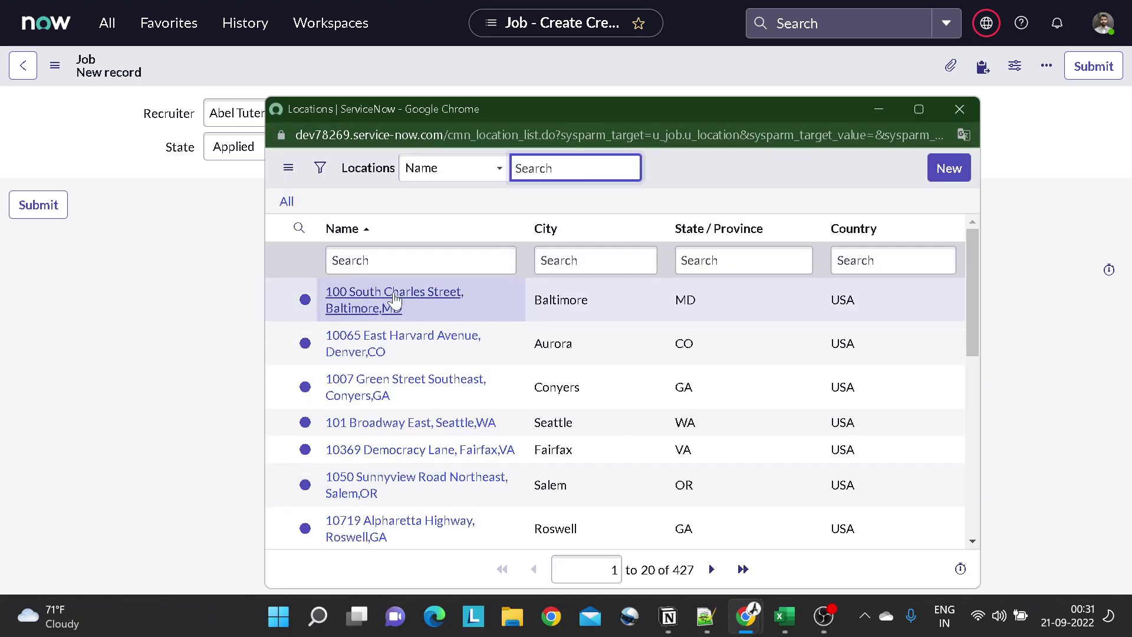
pyautogui.click(420, 289)
# - Enter Software developer as the job's Title and save the record, staying on its form
pyautogui.click(867, 146)
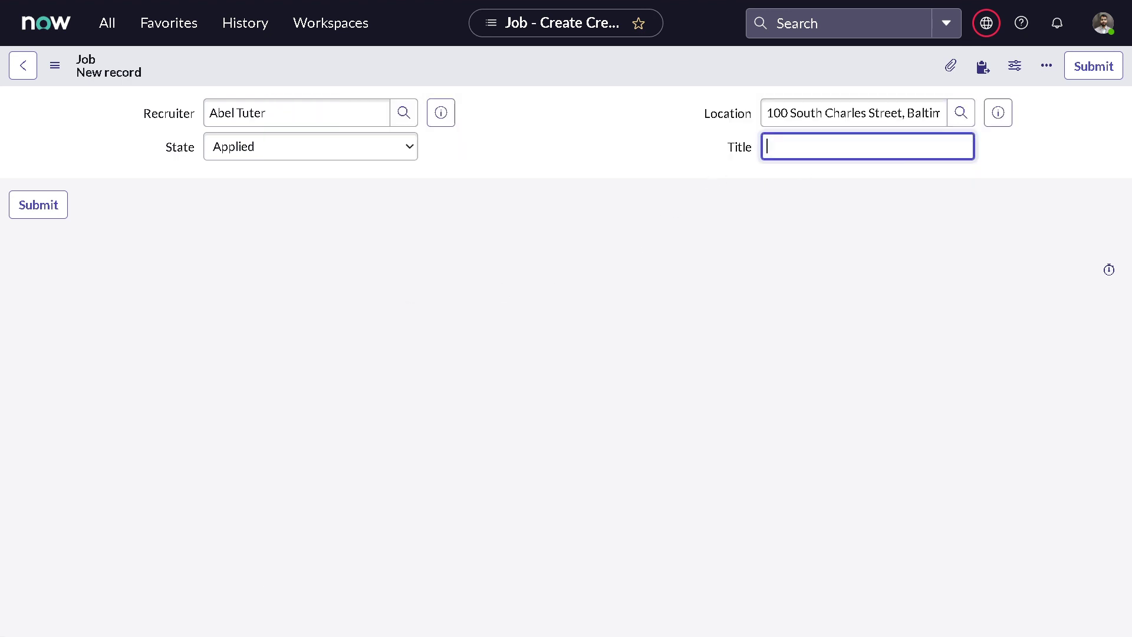
pyautogui.write('Software developer')
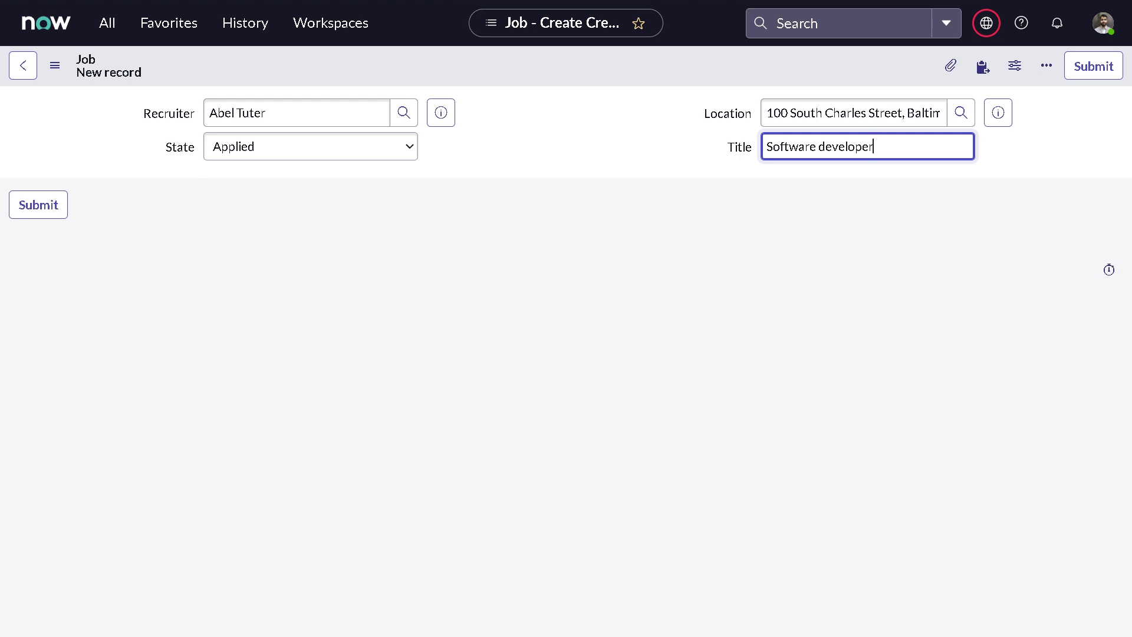
pyautogui.rightClick(765, 79)
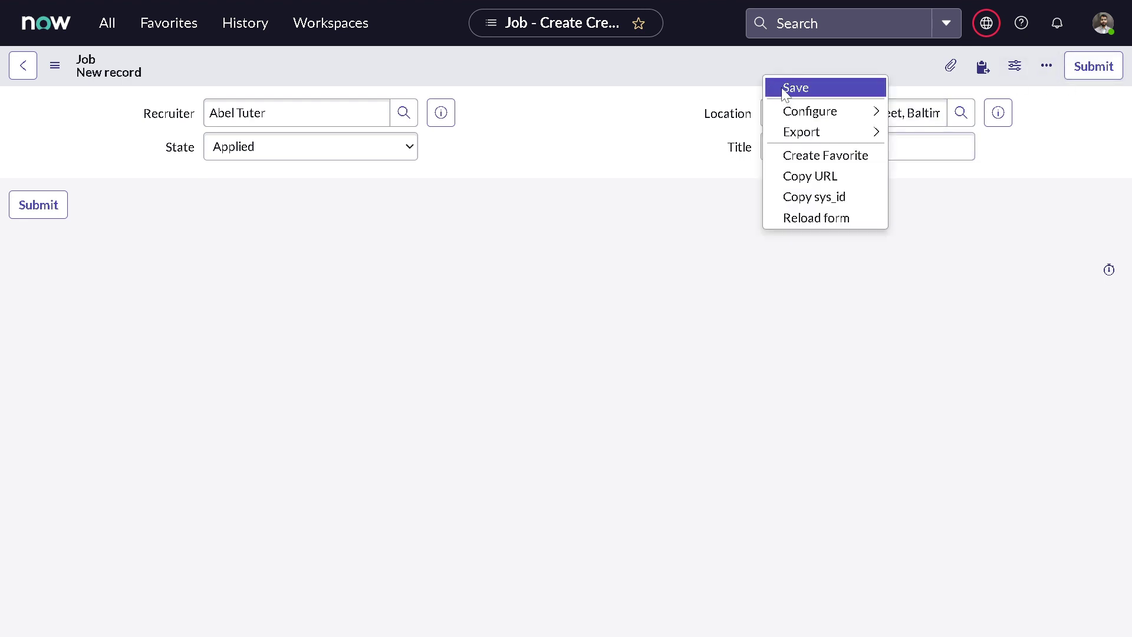
pyautogui.click(786, 89)
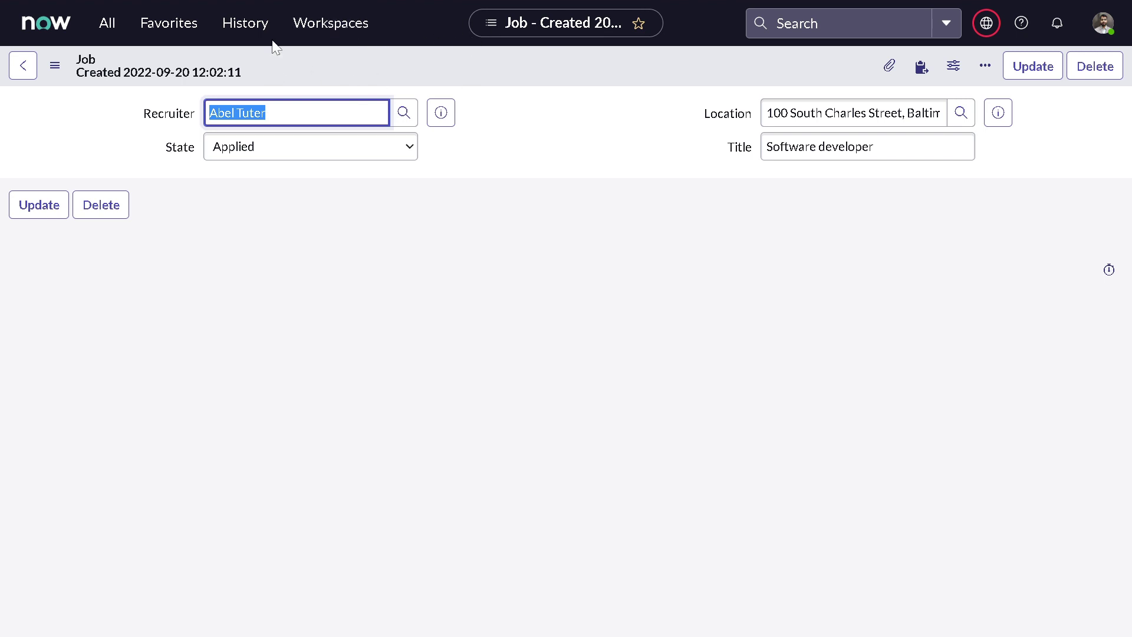
# - Filter the application navigator for "format" and open System UI's Formatters in a separate browser tab
pyautogui.click(108, 29)
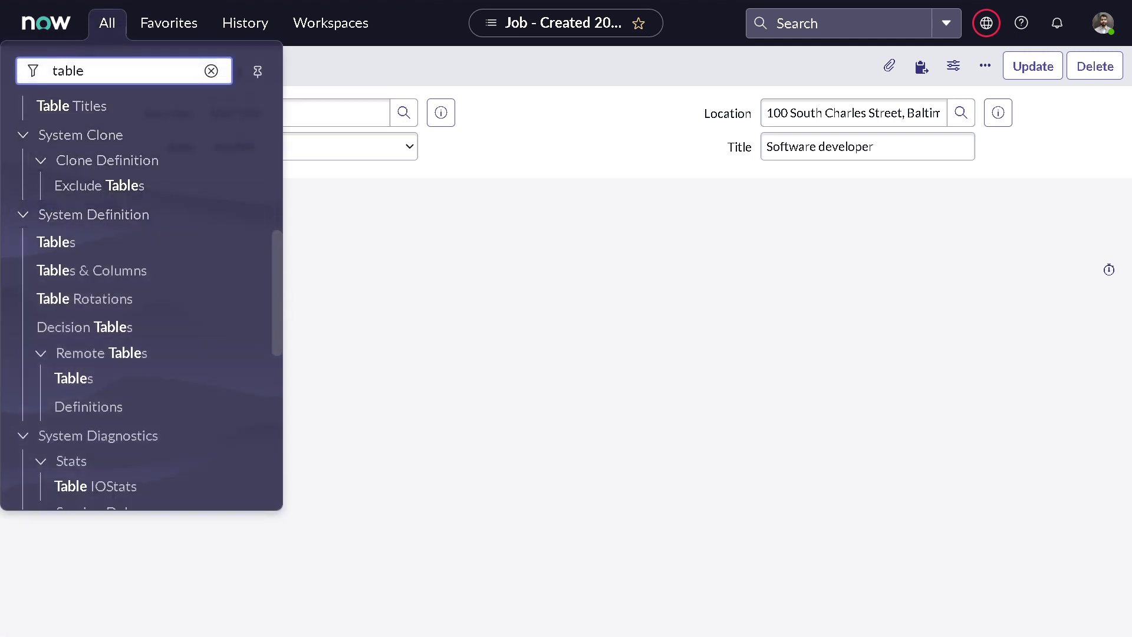
pyautogui.hotkey('ctrl', 'a')
pyautogui.write('f')
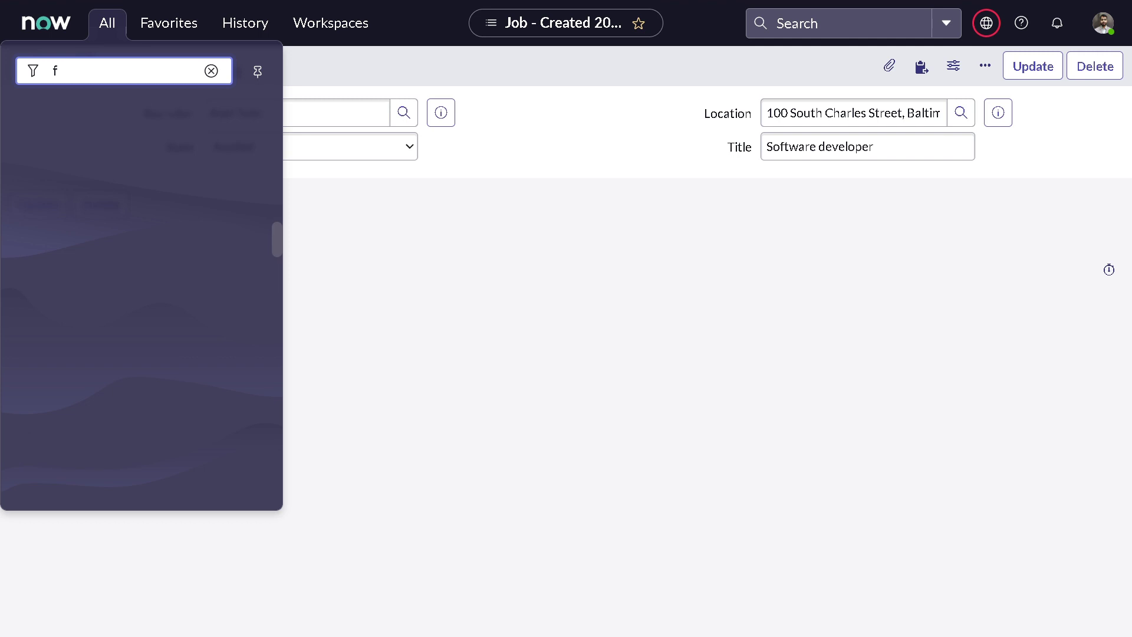
pyautogui.write('ormat')
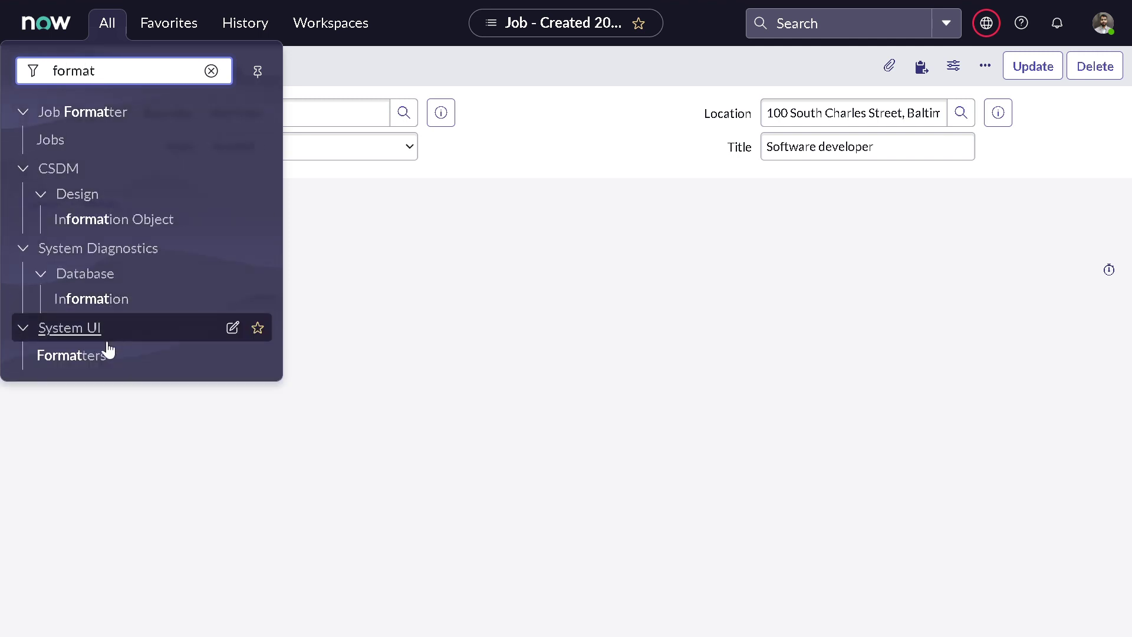
pyautogui.rightClick(89, 362)
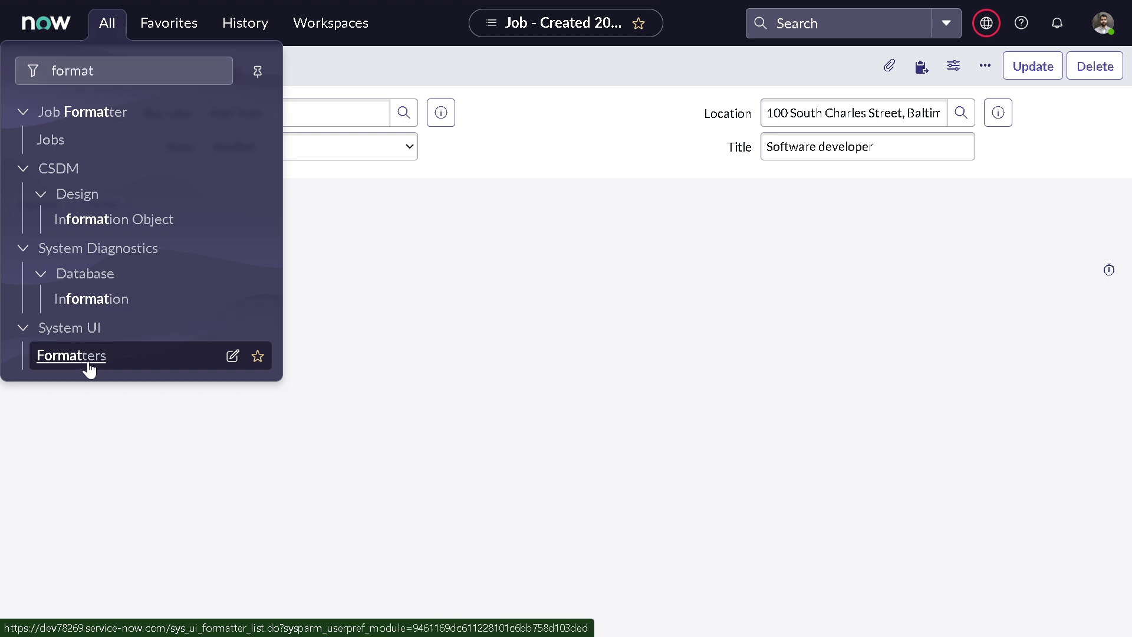
pyautogui.click(115, 387)
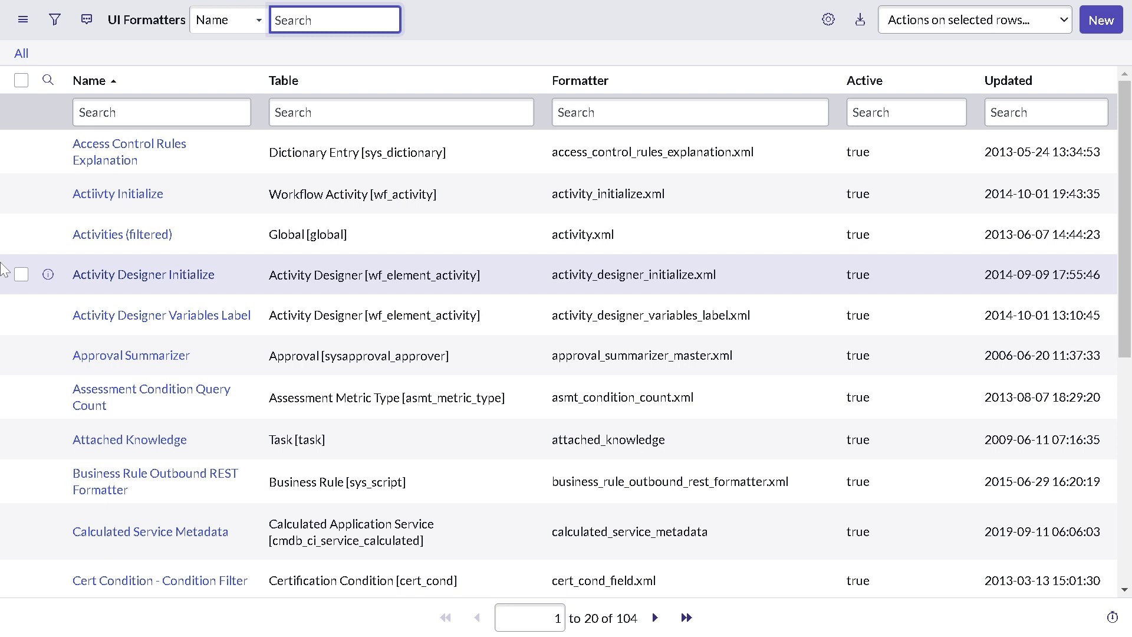
# - Start a new UI formatter named Job, reusing the activity.xml formatter from the Activities (filtered) entry
pyautogui.doubleClick(547, 248)
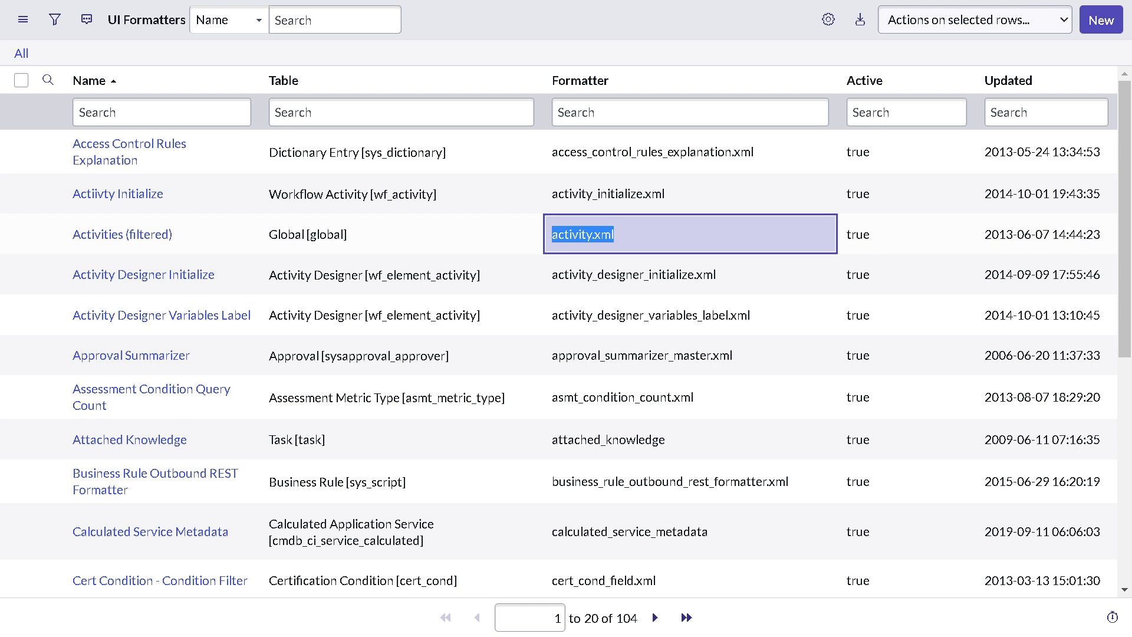
pyautogui.click(1115, 23)
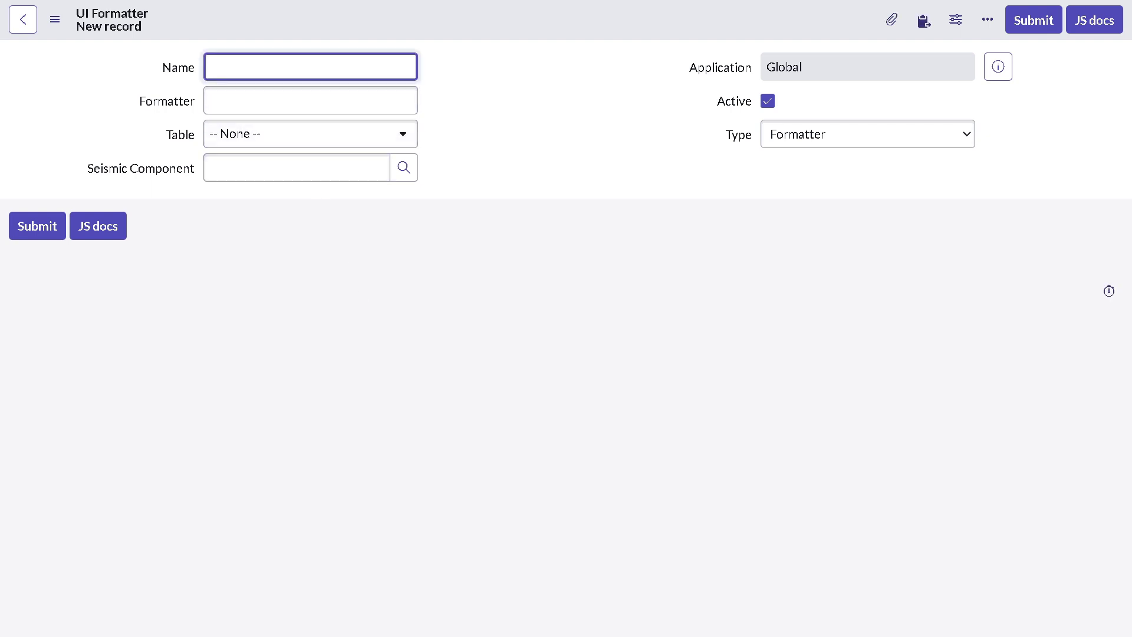
pyautogui.write('JOb')
pyautogui.press('BackSpace')
pyautogui.press('BackSpace')
pyautogui.write('ob')
pyautogui.press('Tab')
pyautogui.write('activity.xml')
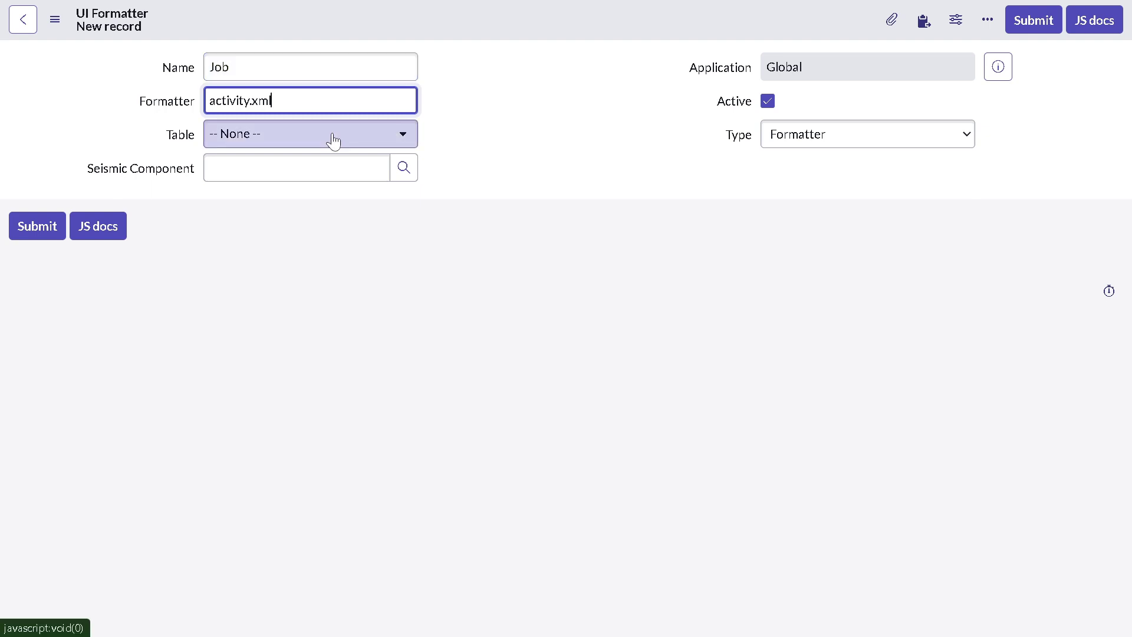
# - Assign the new formatter to the Job [u_job] table and submit the record
pyautogui.press('Tab')
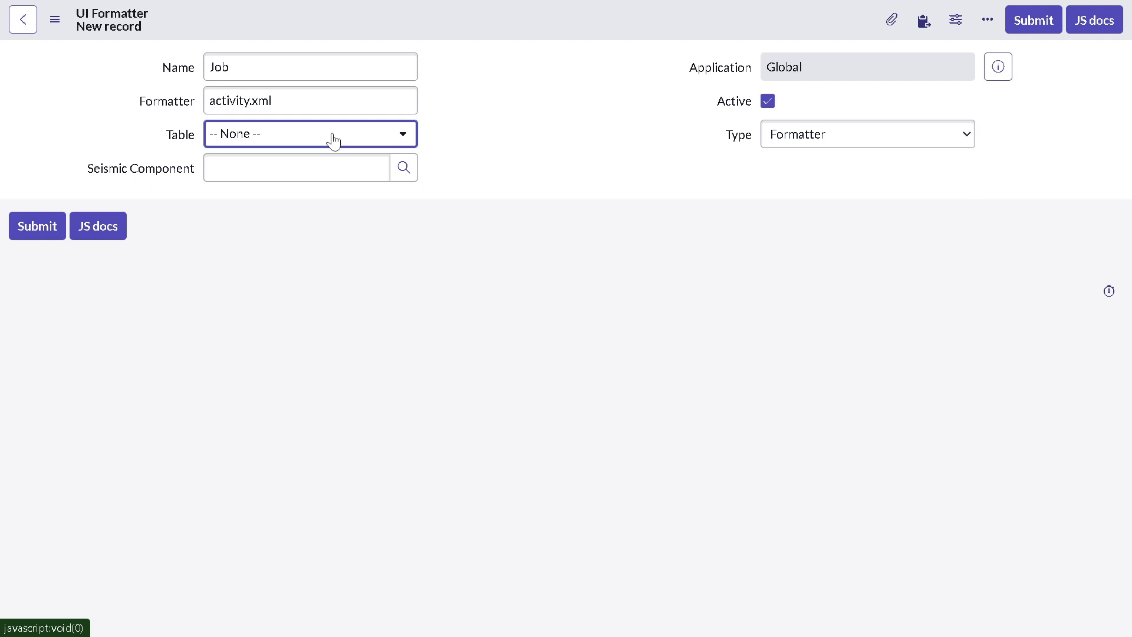
pyautogui.click(333, 141)
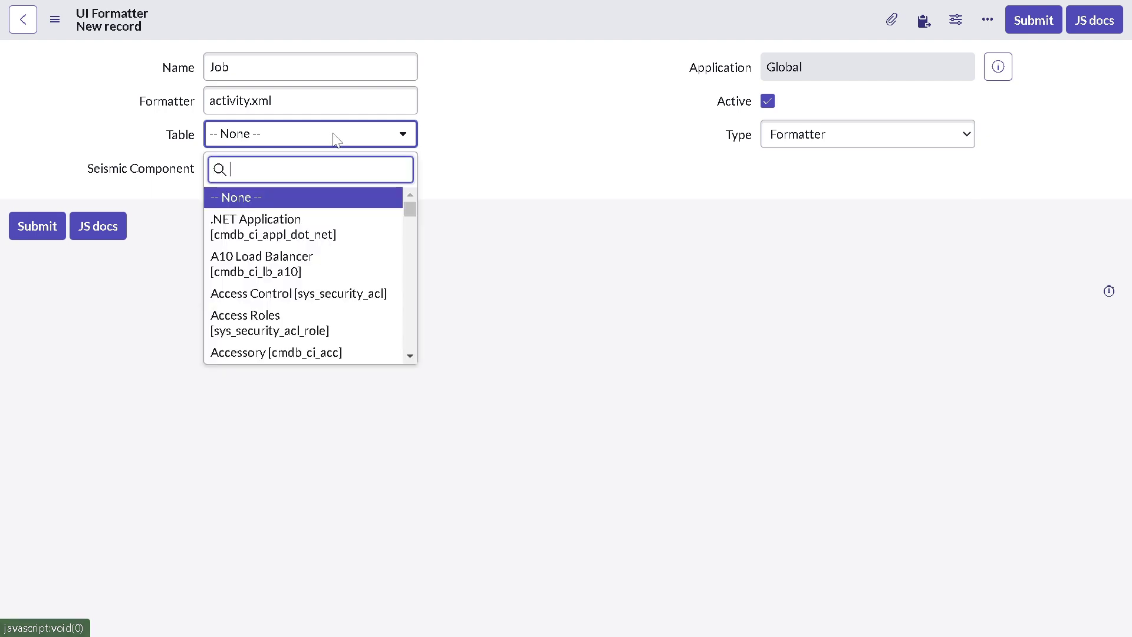
pyautogui.write('job')
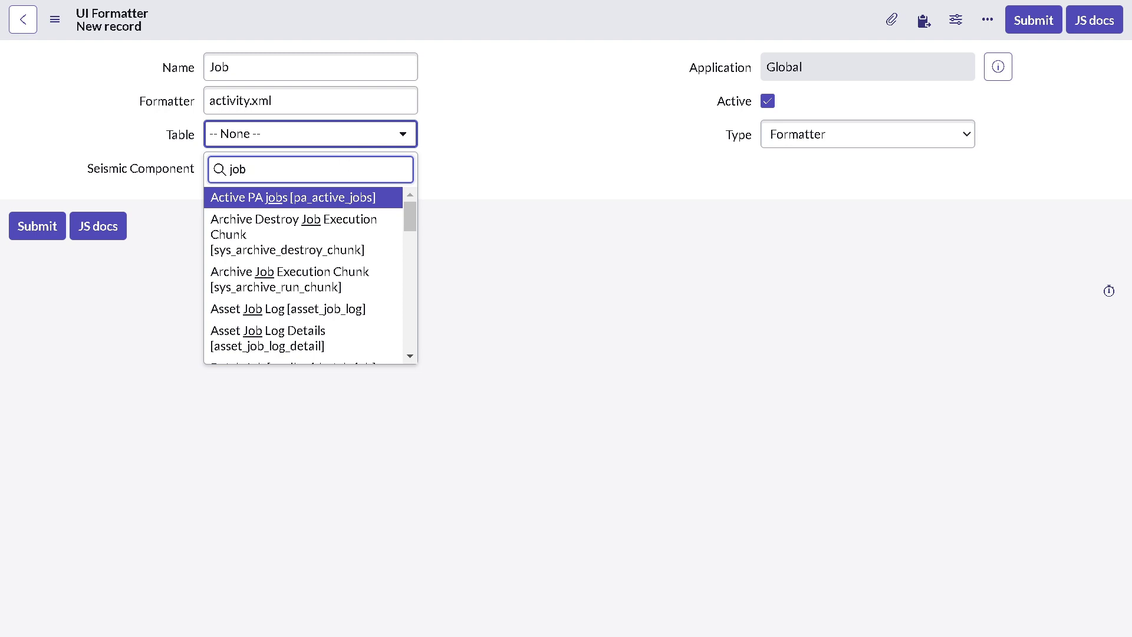
pyautogui.scroll(-6, 312, 302)
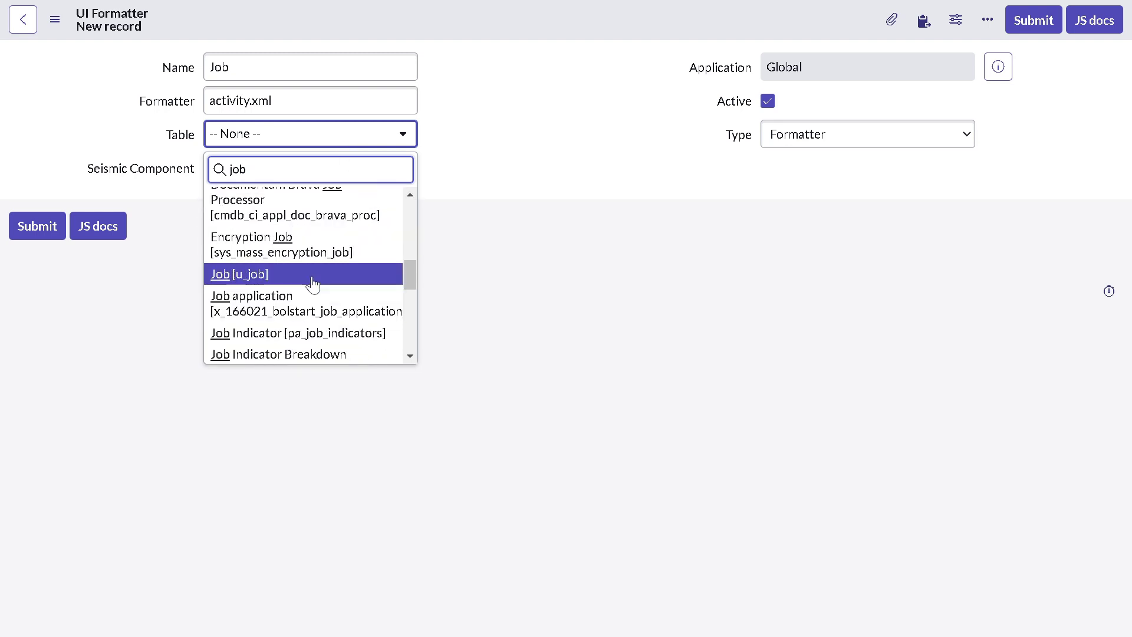
pyautogui.click(313, 274)
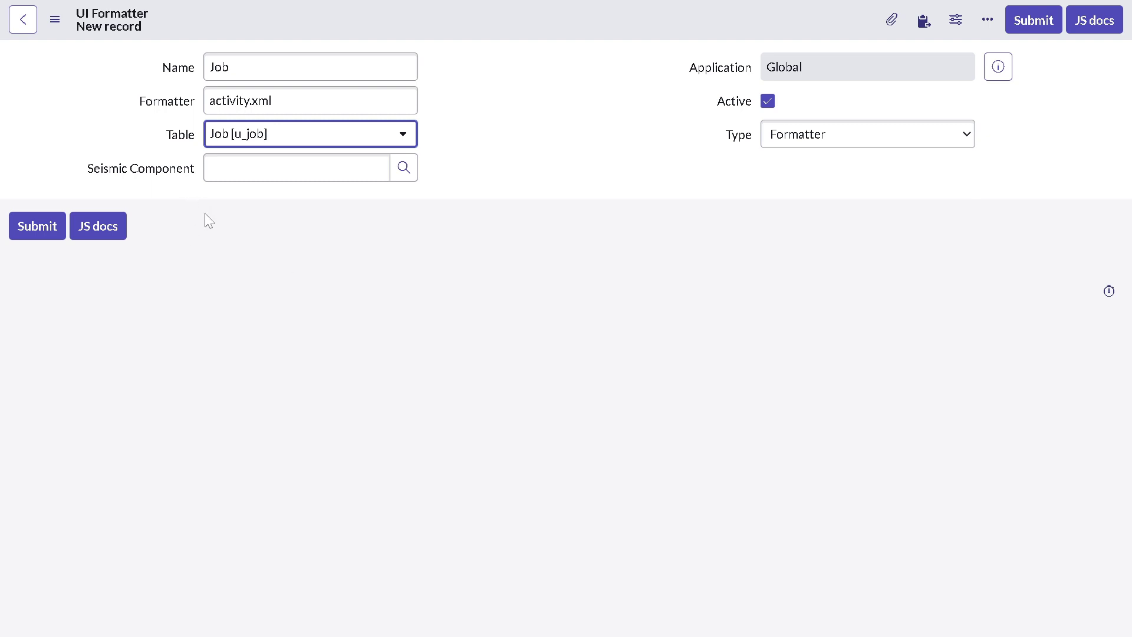
pyautogui.click(35, 225)
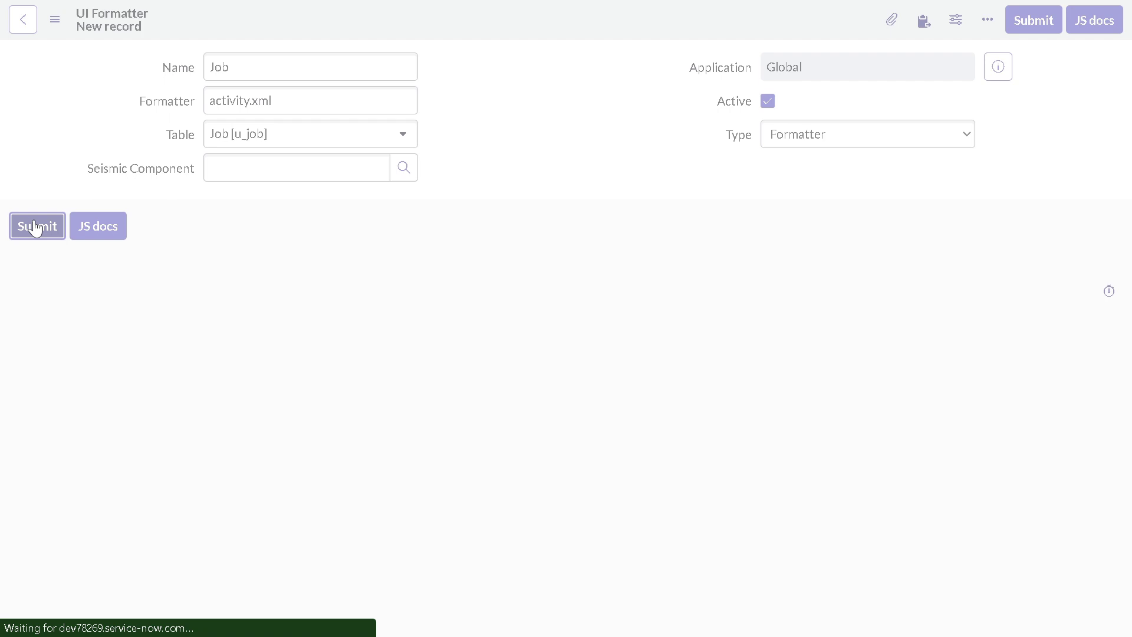
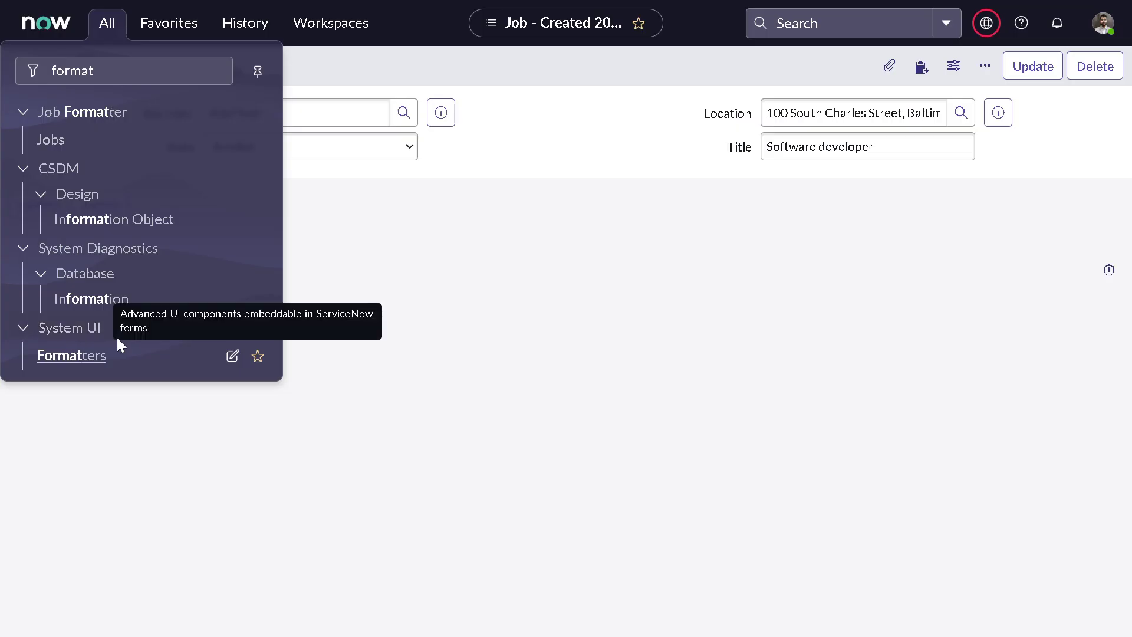
# - Return to the saved Job record and open Form Design for its form
pyautogui.click(548, 180)
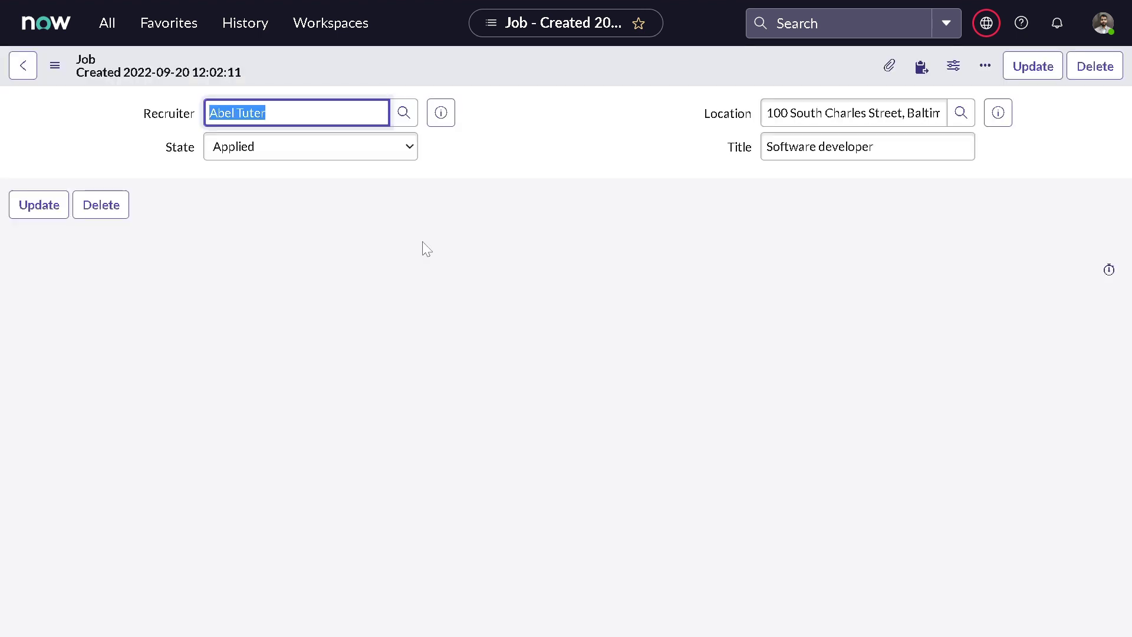
pyautogui.rightClick(526, 65)
pyautogui.moveTo(603, 171)
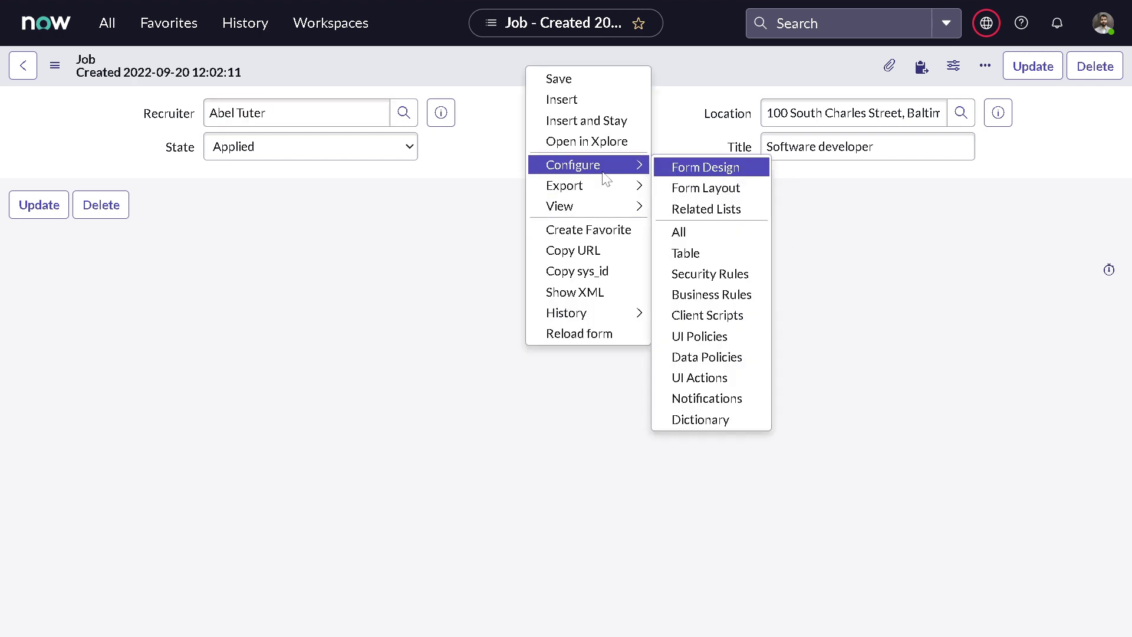
pyautogui.click(676, 177)
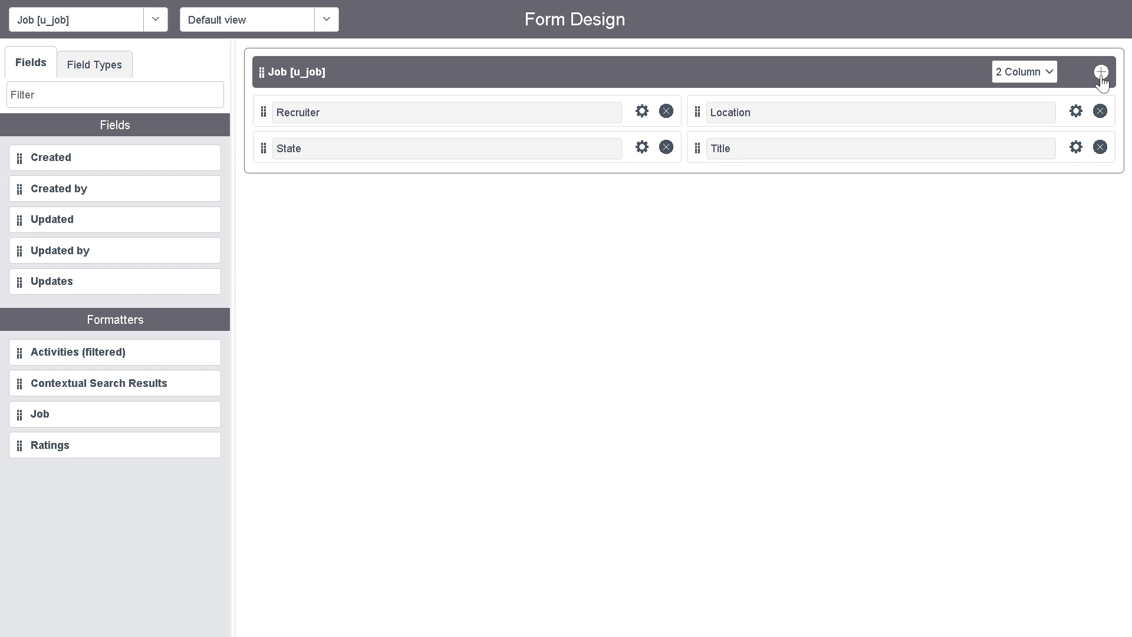
# - Add a new section named Formatter below the existing fields in the Job form design
pyautogui.click(1101, 73)
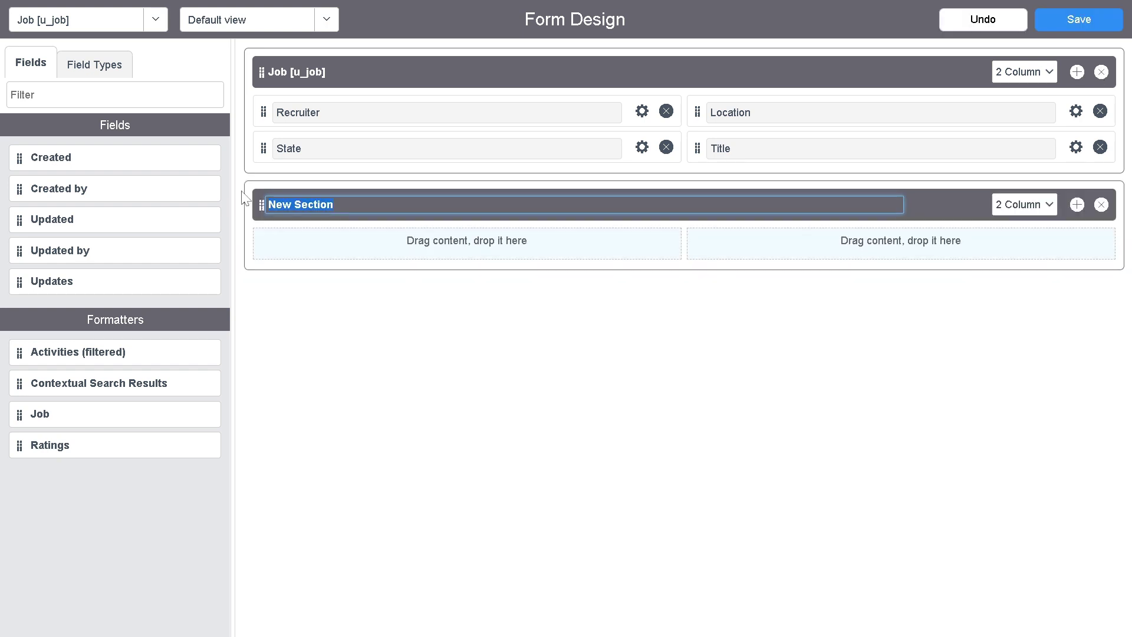
pyautogui.write('Fo')
pyautogui.press('BackSpace')
pyautogui.write('ormatter')
pyautogui.click(41, 358)
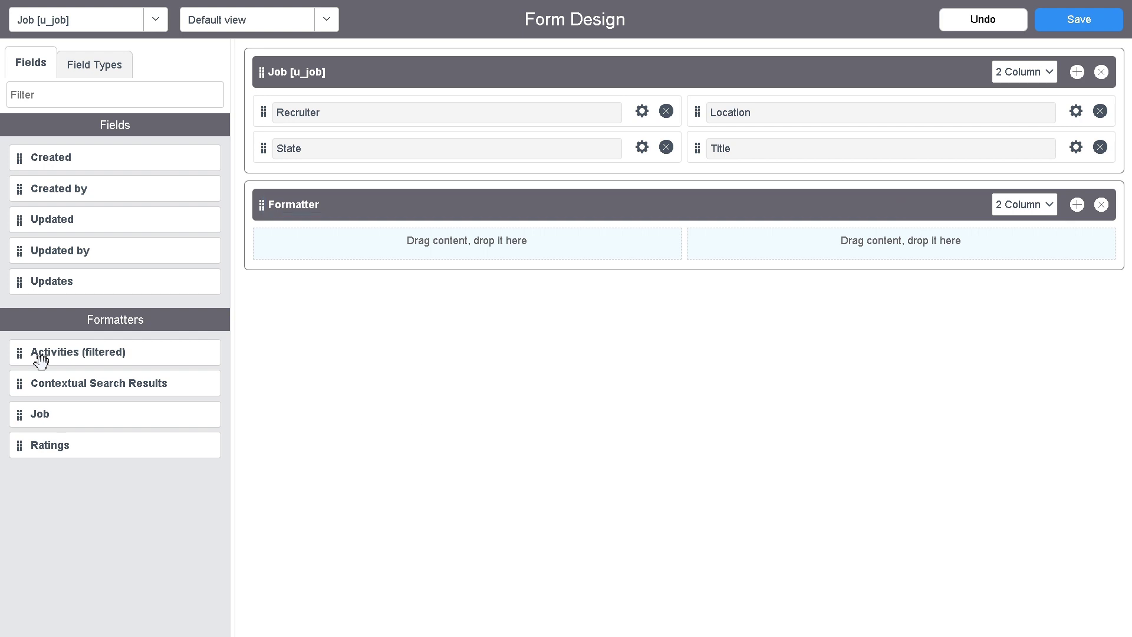
# - Make the Formatter section one column, place the Activities (filtered) formatter in it, and save the form design
pyautogui.click(1026, 205)
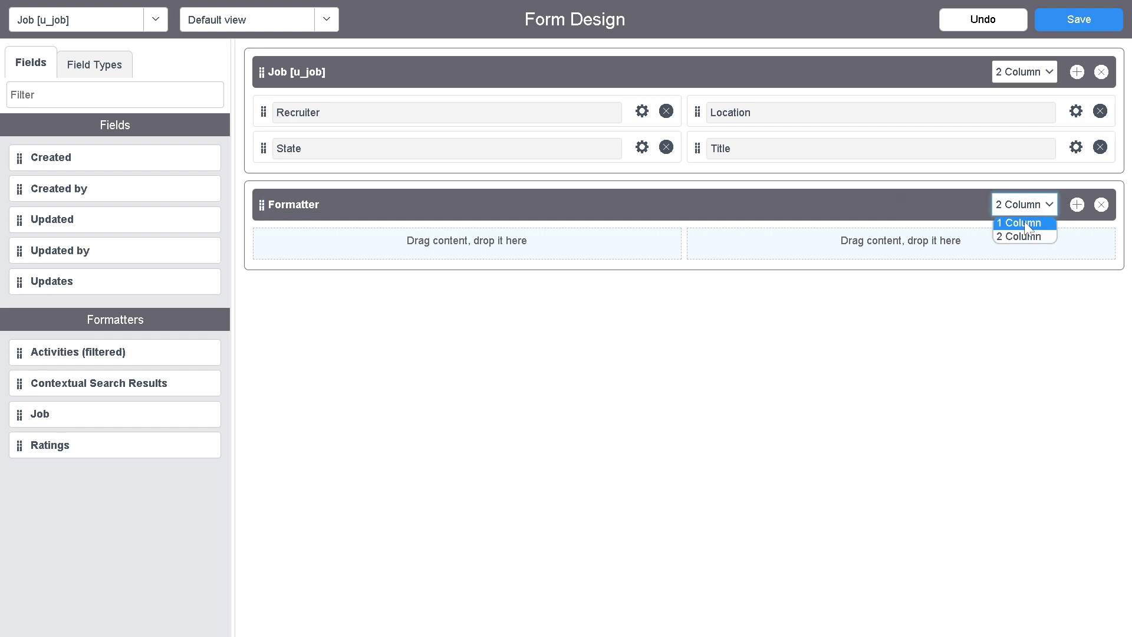
pyautogui.click(1029, 227)
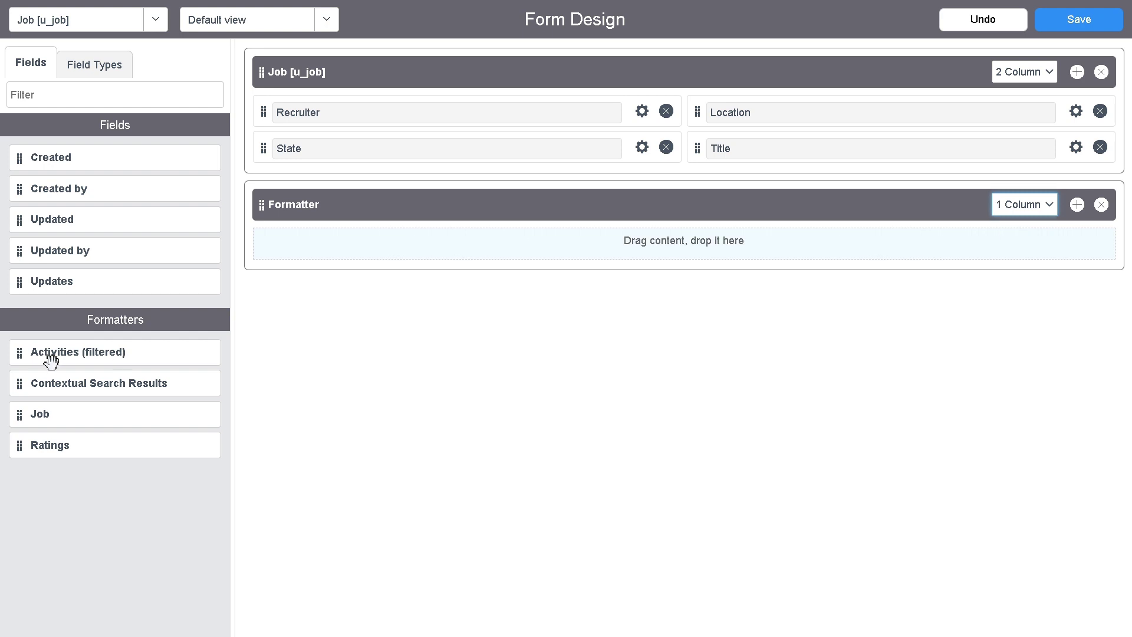
pyautogui.moveTo(17, 357); pyautogui.dragTo(294, 255)
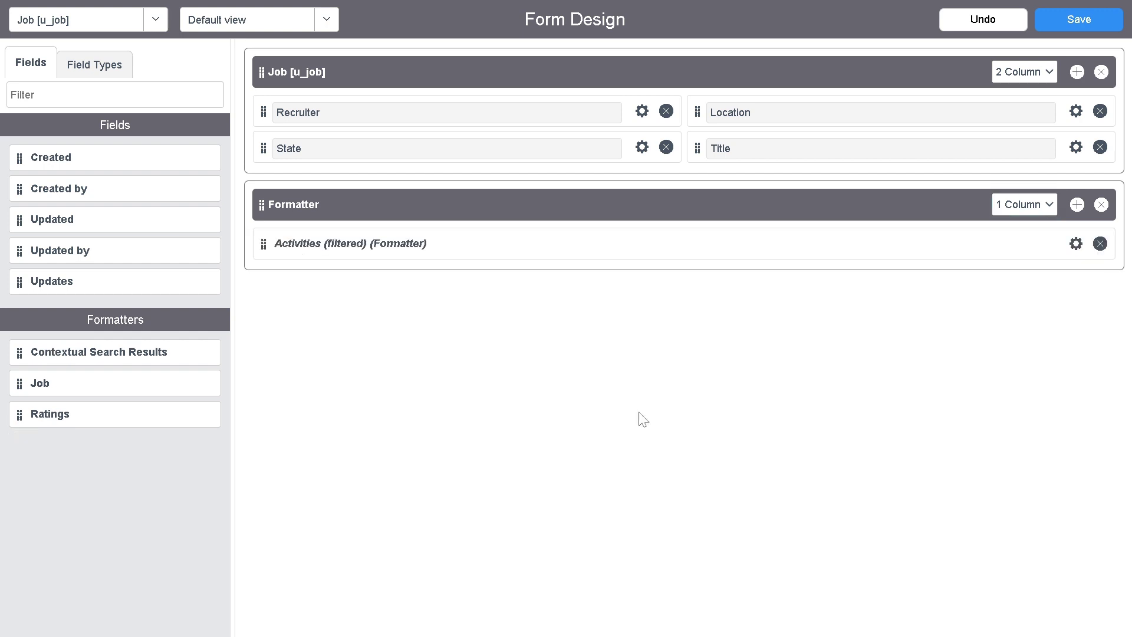
pyautogui.click(1067, 23)
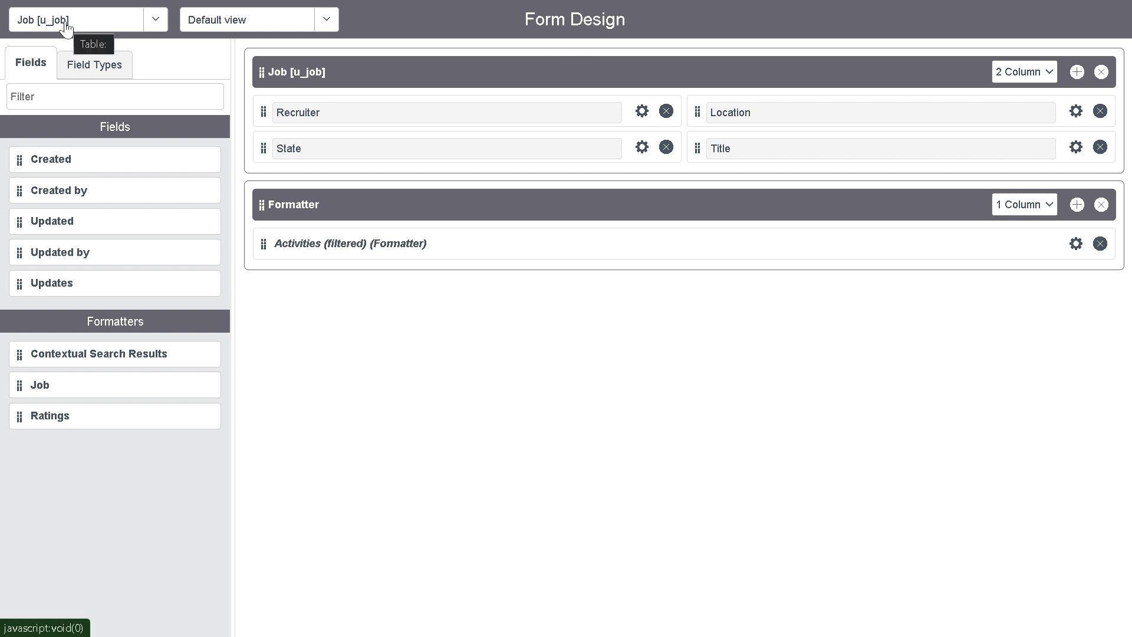
# - Return to the open Job record, reload its form, and examine the Activities area in the Formatter section
pyautogui.press('F11')
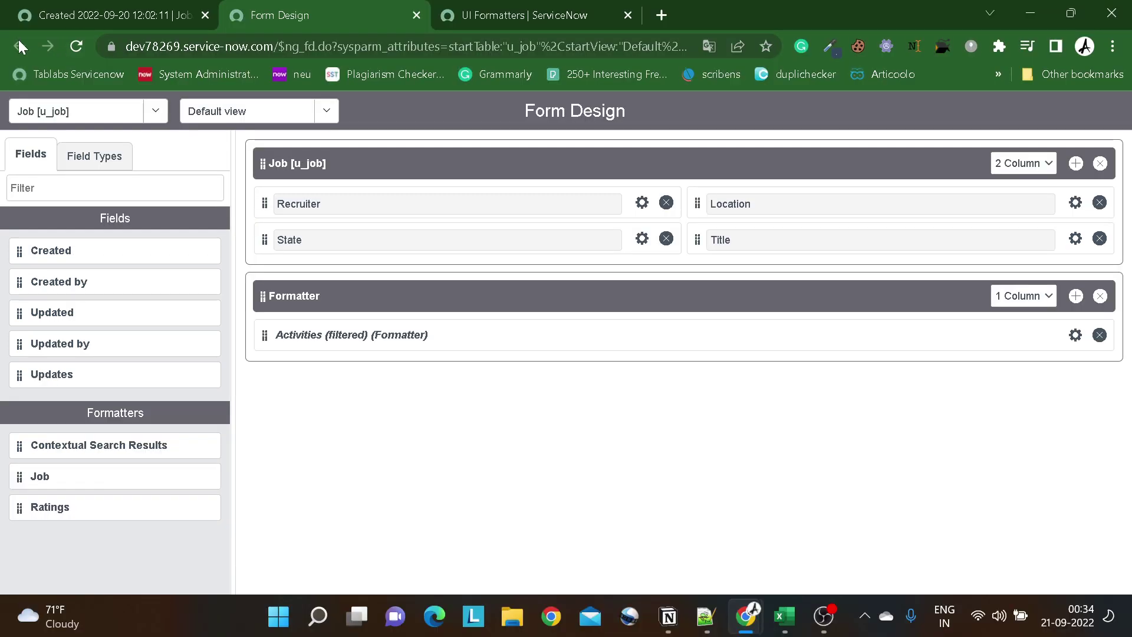
pyautogui.click(118, 14)
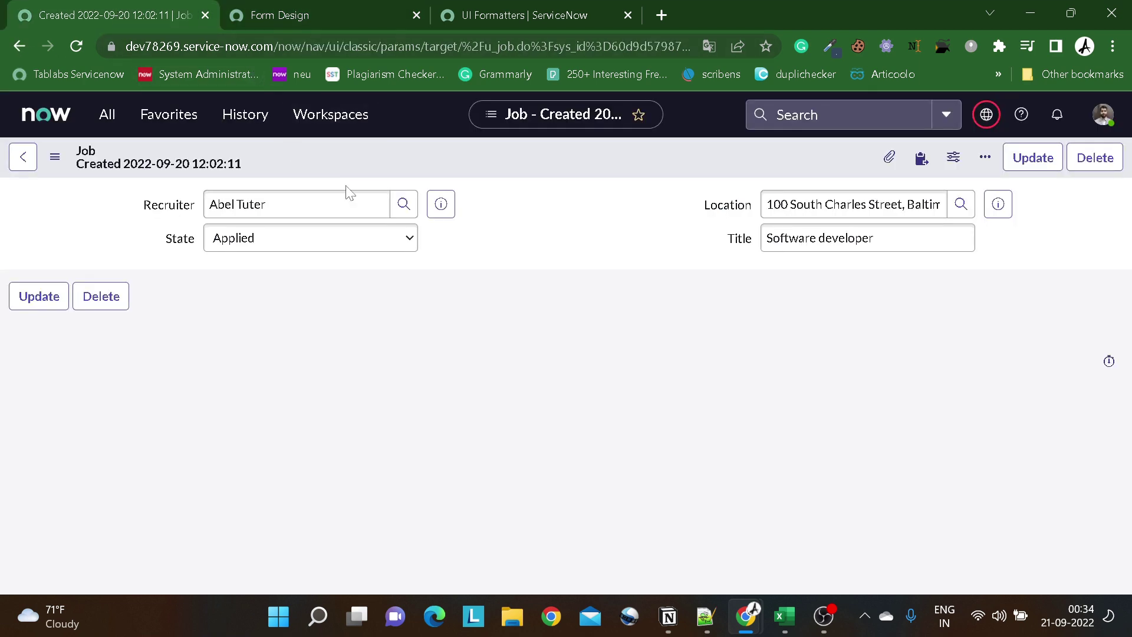
pyautogui.press('F11')
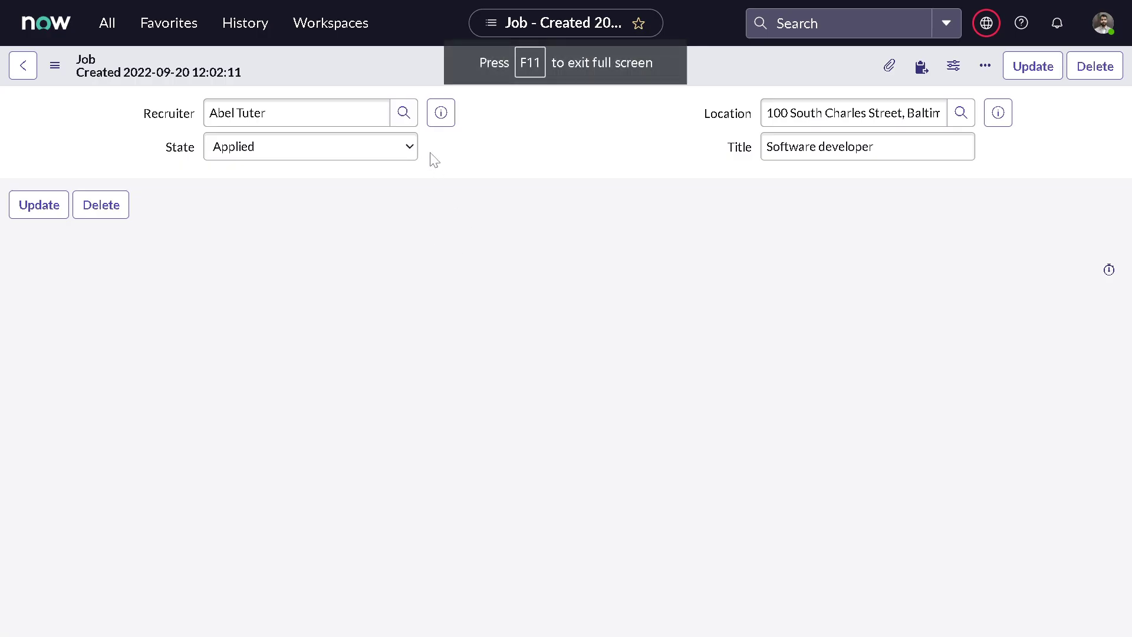
pyautogui.rightClick(366, 68)
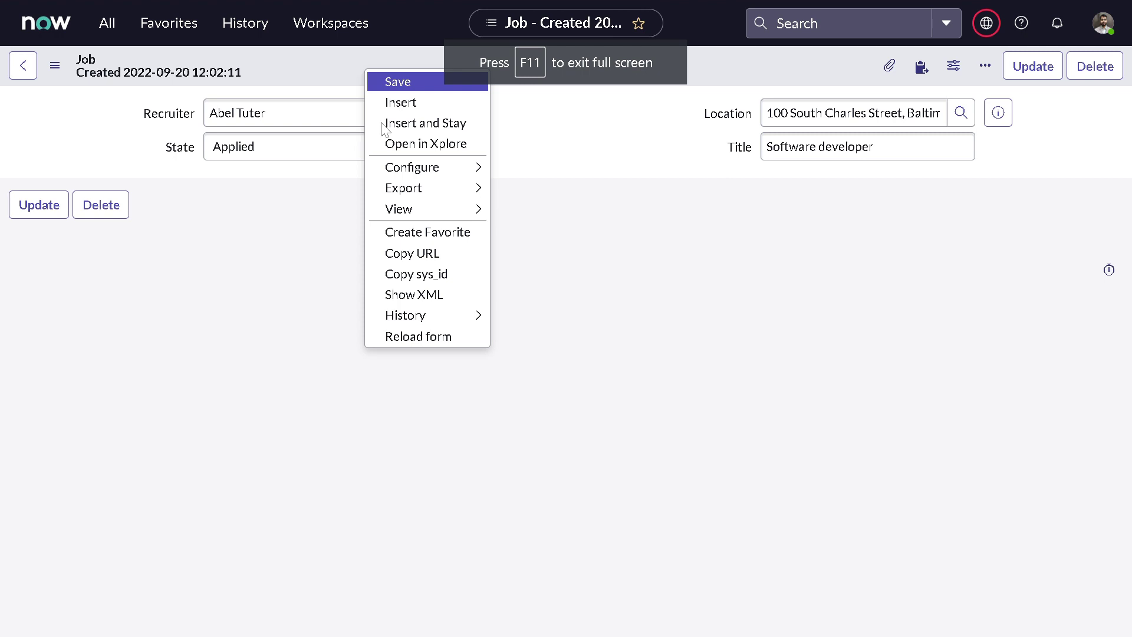
pyautogui.click(409, 334)
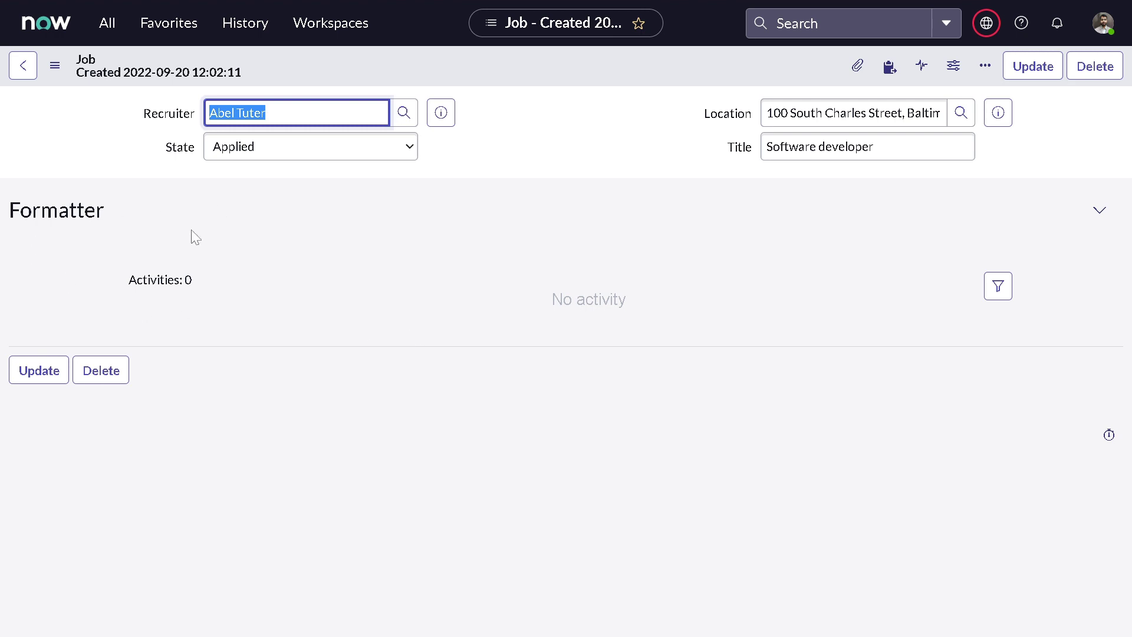
pyautogui.moveTo(104, 265); pyautogui.dragTo(237, 273)
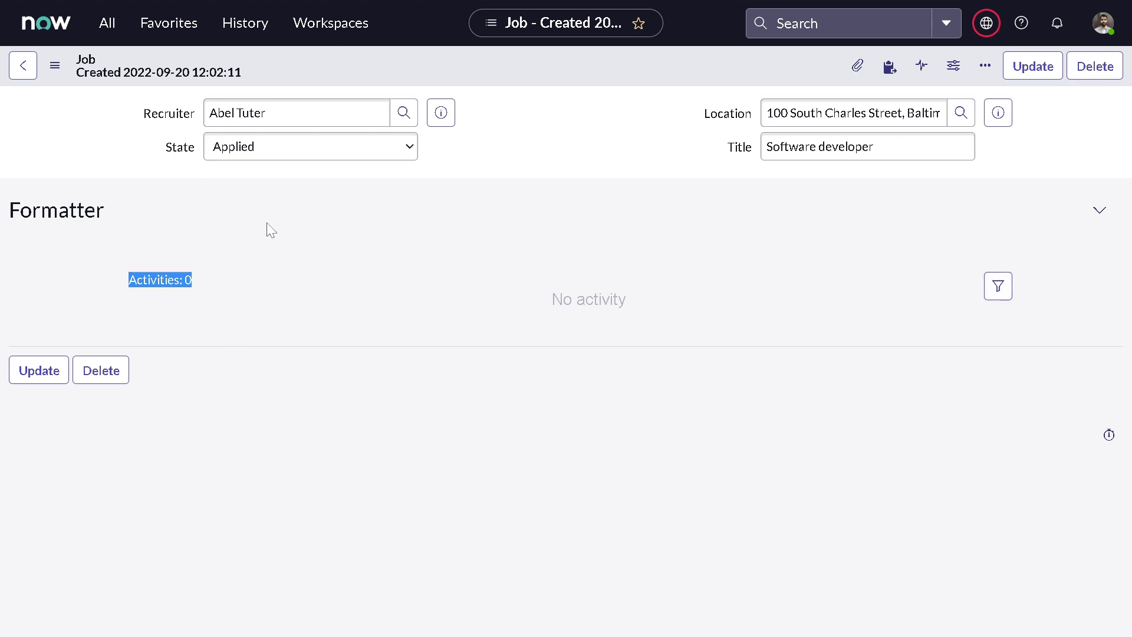
pyautogui.moveTo(2, 223); pyautogui.dragTo(177, 204)
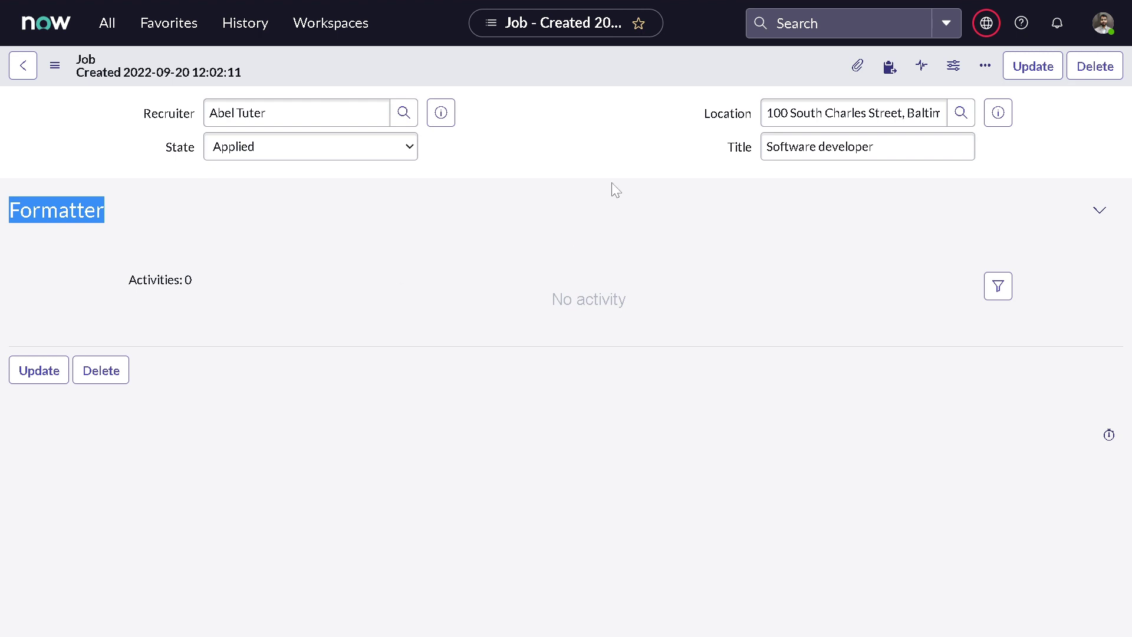
# - Change the Job record's Recruiter to Abraham Lincoln from the user lookup list and save the record
pyautogui.click(365, 112)
pyautogui.moveTo(268, 113); pyautogui.dragTo(198, 111)
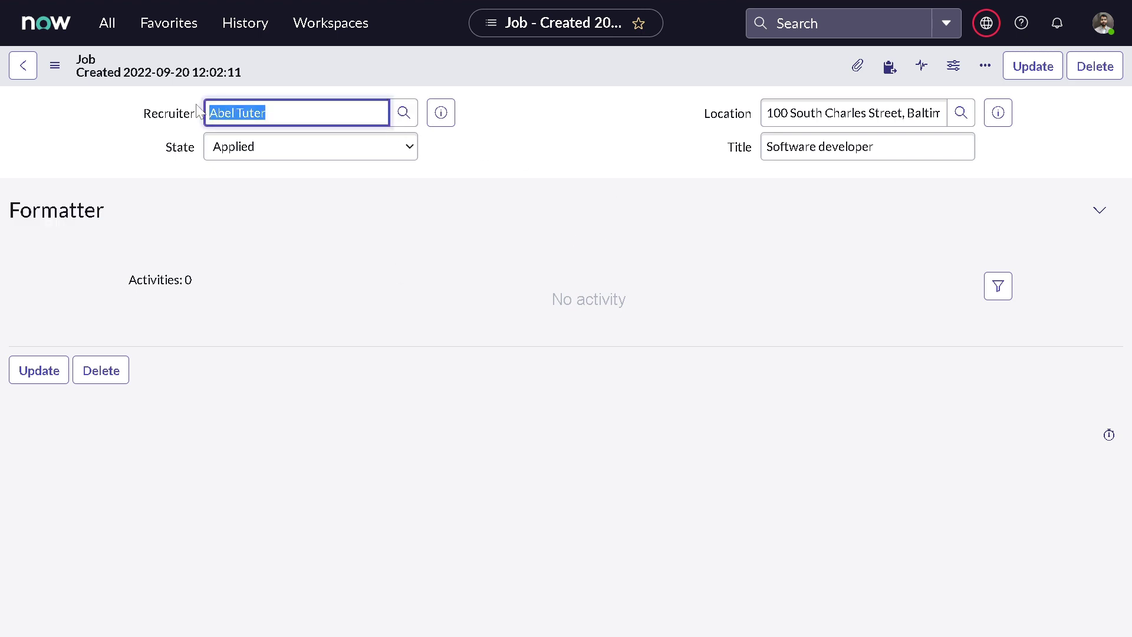
pyautogui.press('BackSpace')
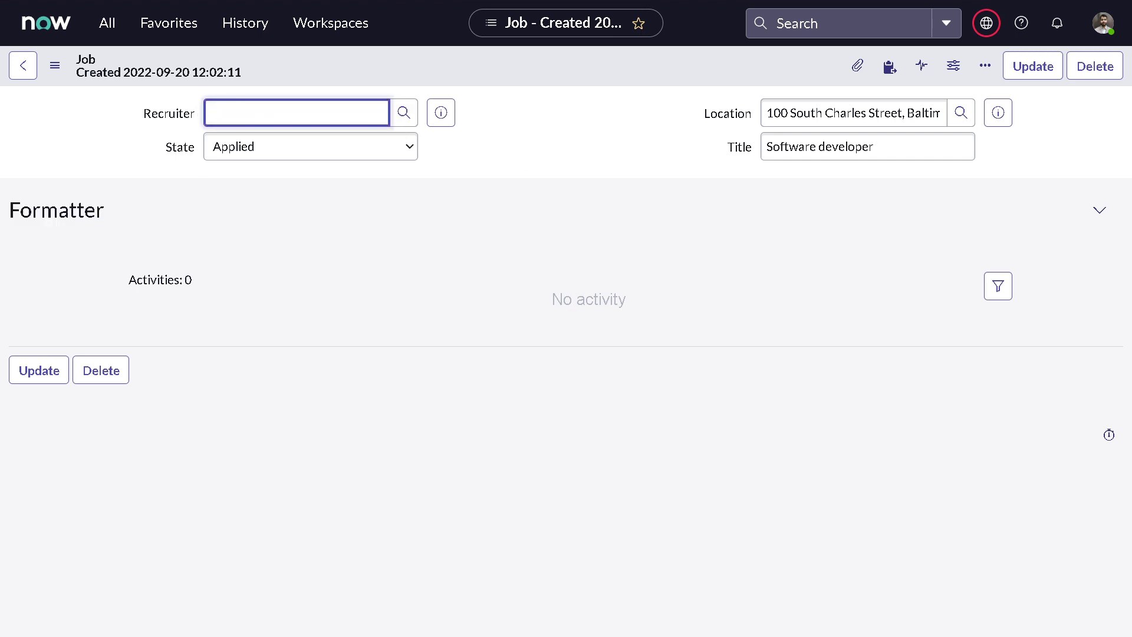
pyautogui.click(392, 115)
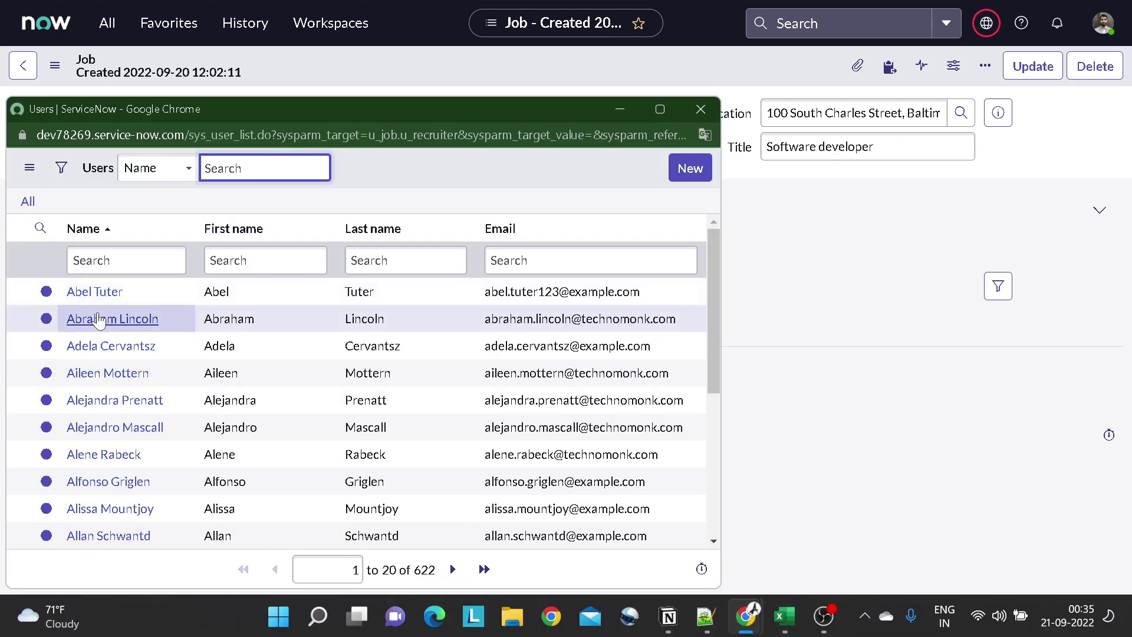
pyautogui.click(99, 320)
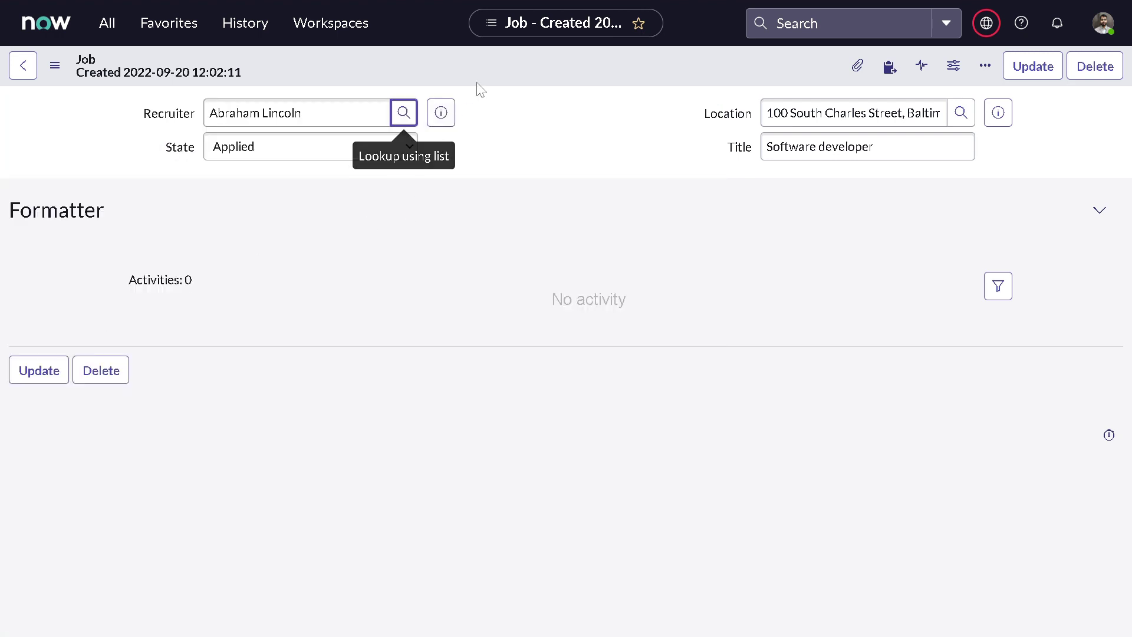
pyautogui.rightClick(476, 72)
pyautogui.click(489, 85)
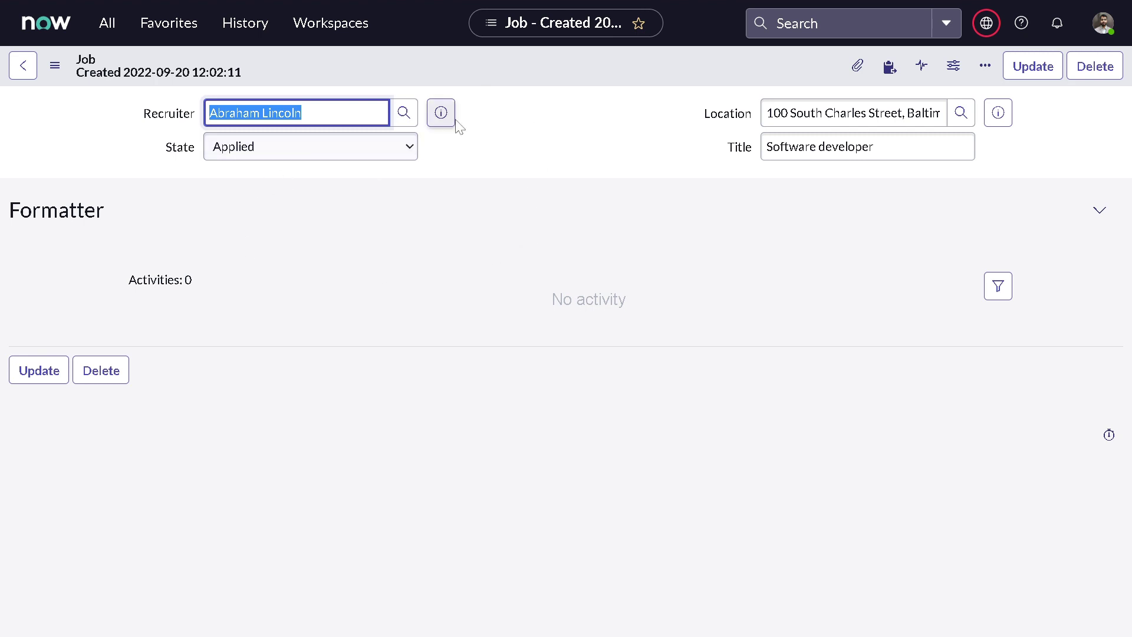
# - Configure the activity filter's available fields with Location, Recruiter, State and Title selected, save, and review the record's logged field changes
pyautogui.moveTo(104, 283); pyautogui.dragTo(179, 282)
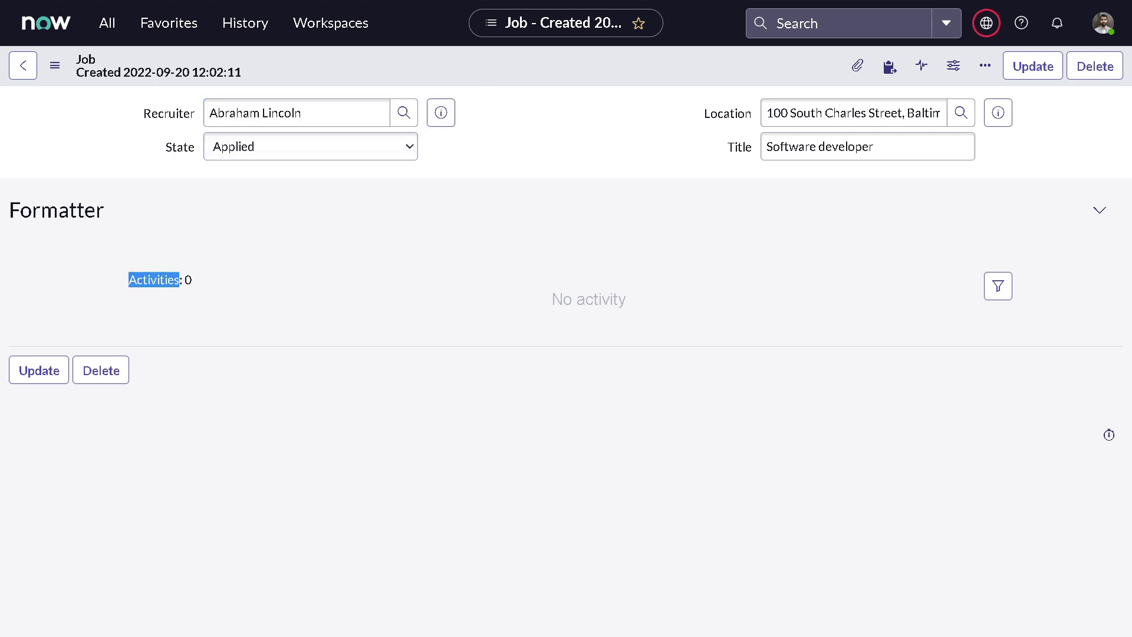
pyautogui.click(996, 291)
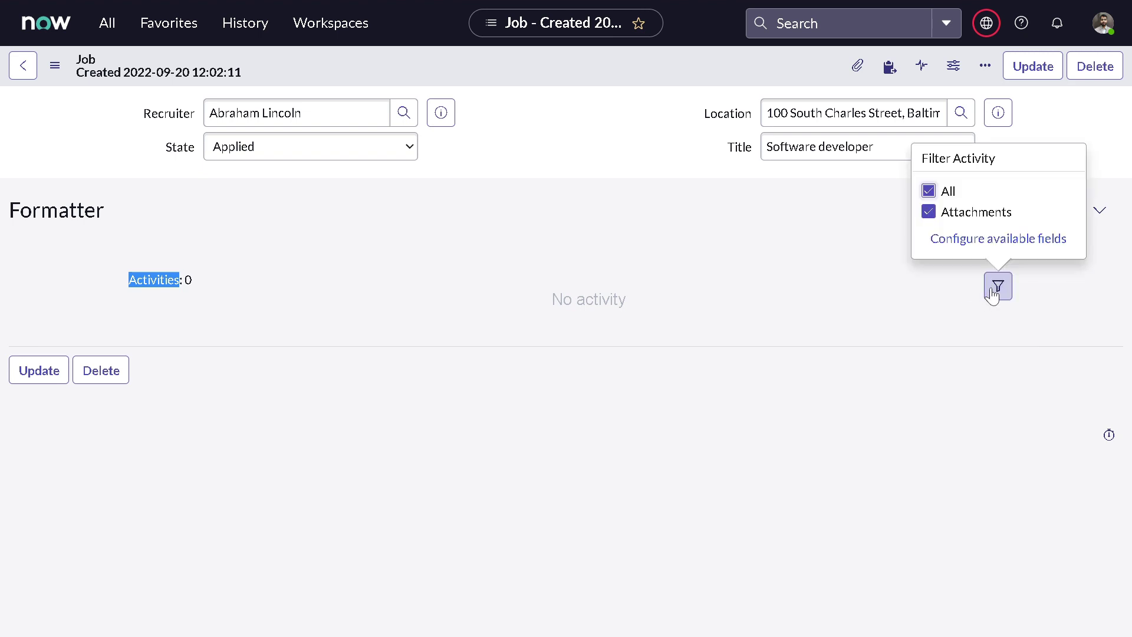
pyautogui.click(964, 244)
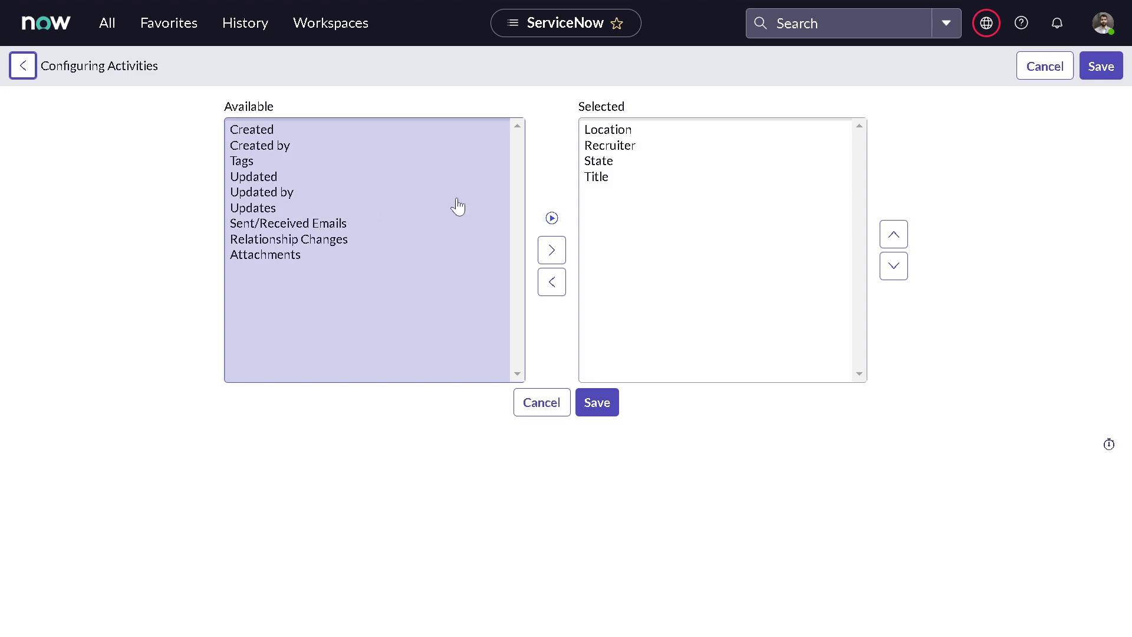
pyautogui.click(755, 145)
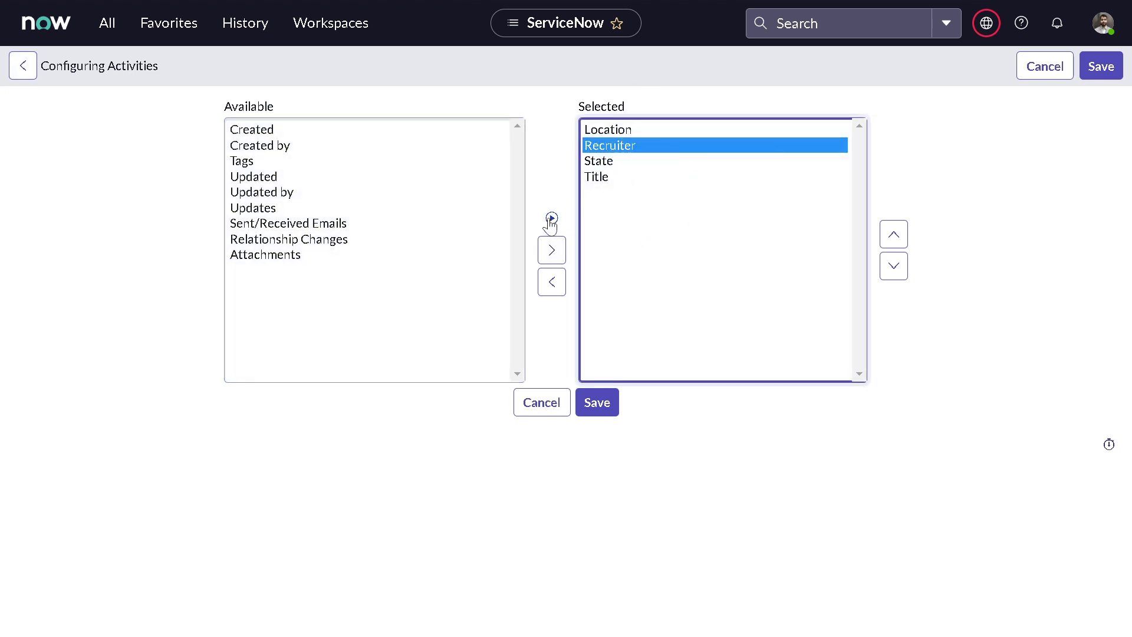
pyautogui.click(1102, 69)
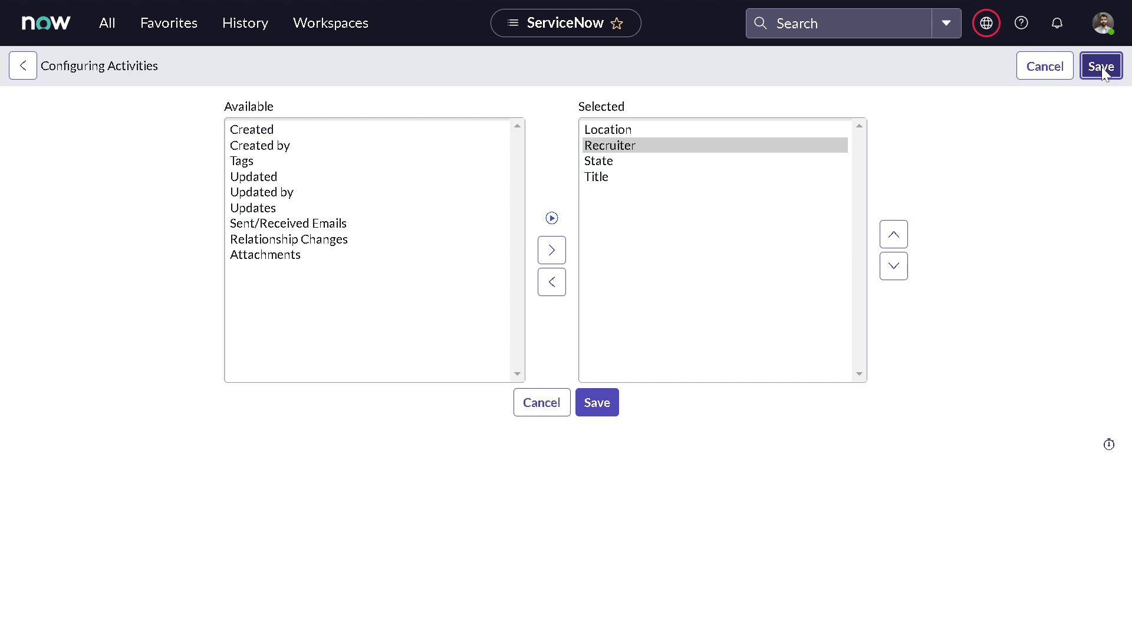
pyautogui.click(608, 402)
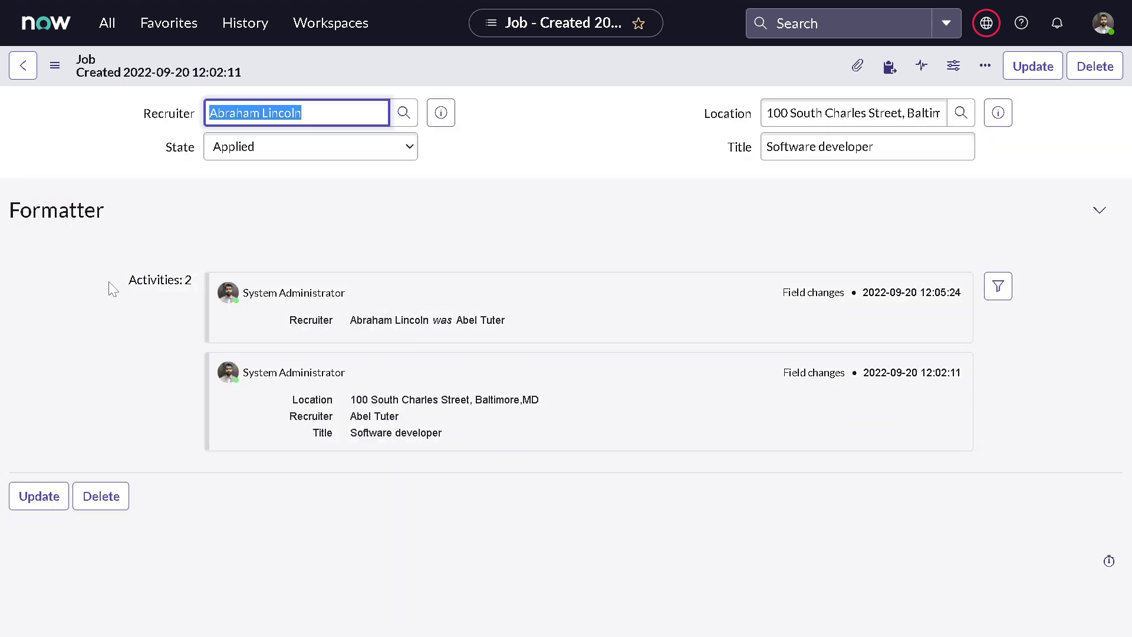
pyautogui.moveTo(108, 281); pyautogui.dragTo(227, 423)
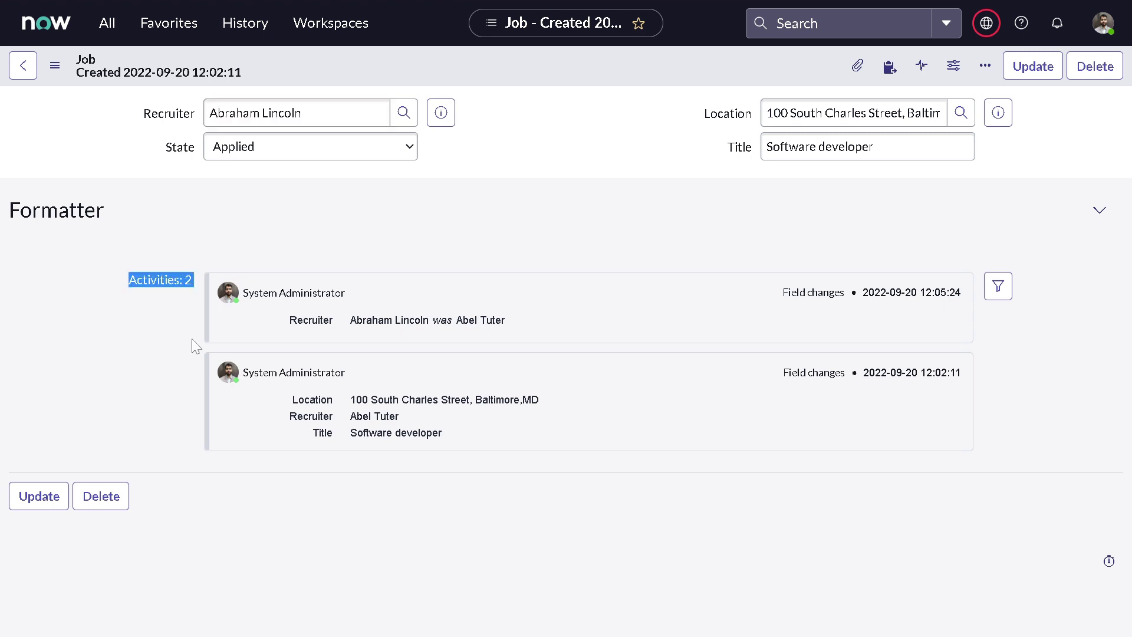
pyautogui.click(356, 399)
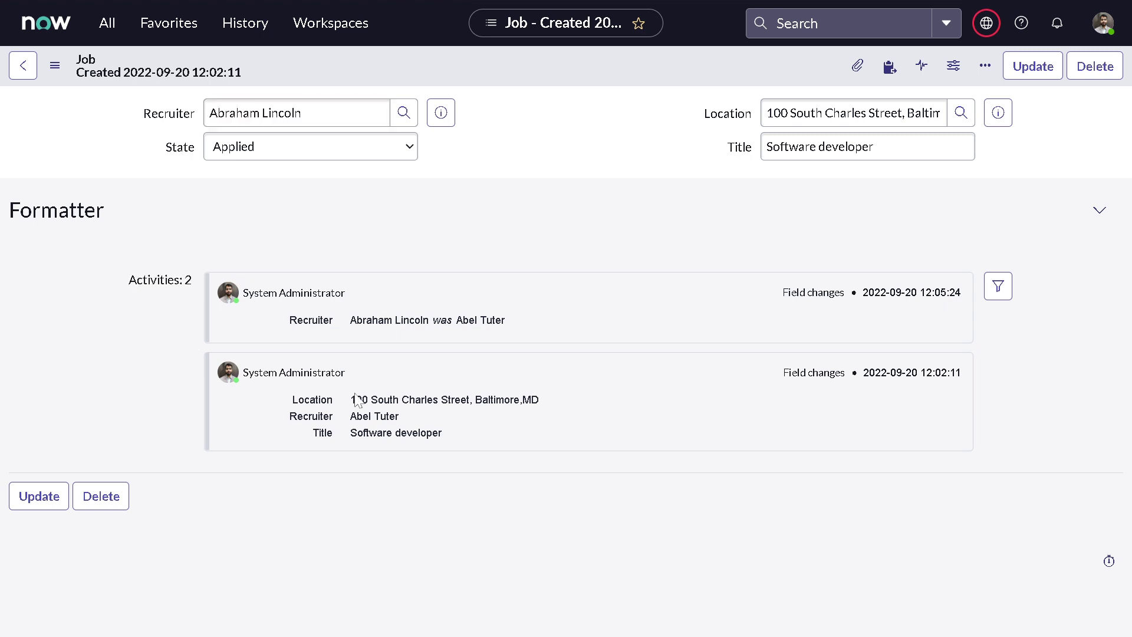
pyautogui.moveTo(356, 395); pyautogui.dragTo(398, 424)
pyautogui.moveTo(356, 320); pyautogui.dragTo(505, 321)
pyautogui.click(505, 320)
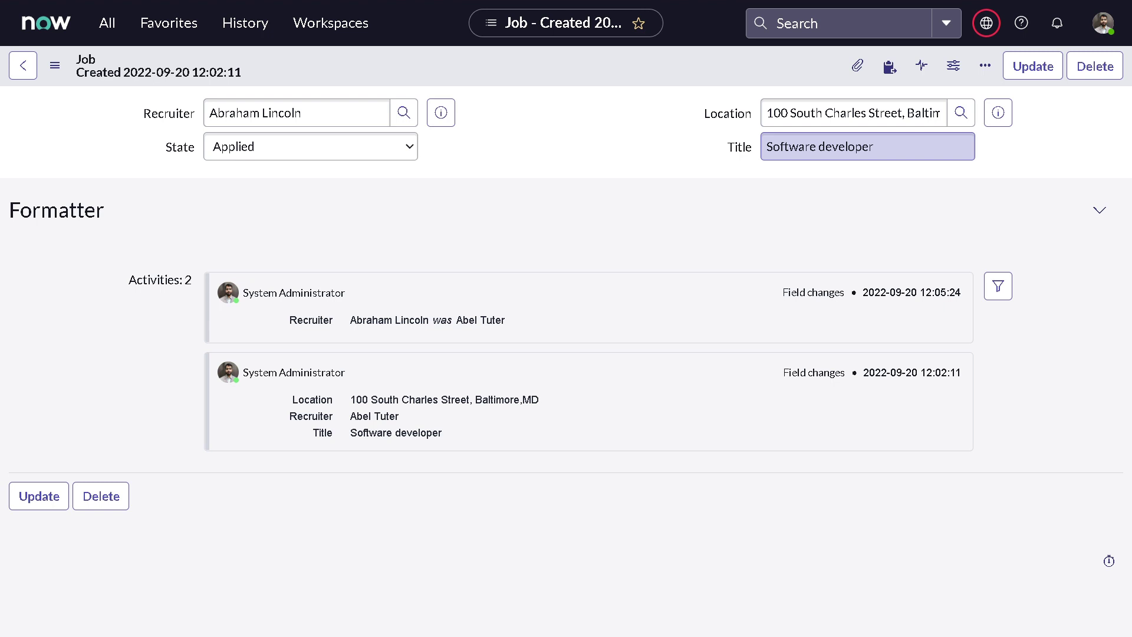
# - Change the Job record's Title to BA and save the record
pyautogui.click(821, 147)
pyautogui.doubleClick(843, 147)
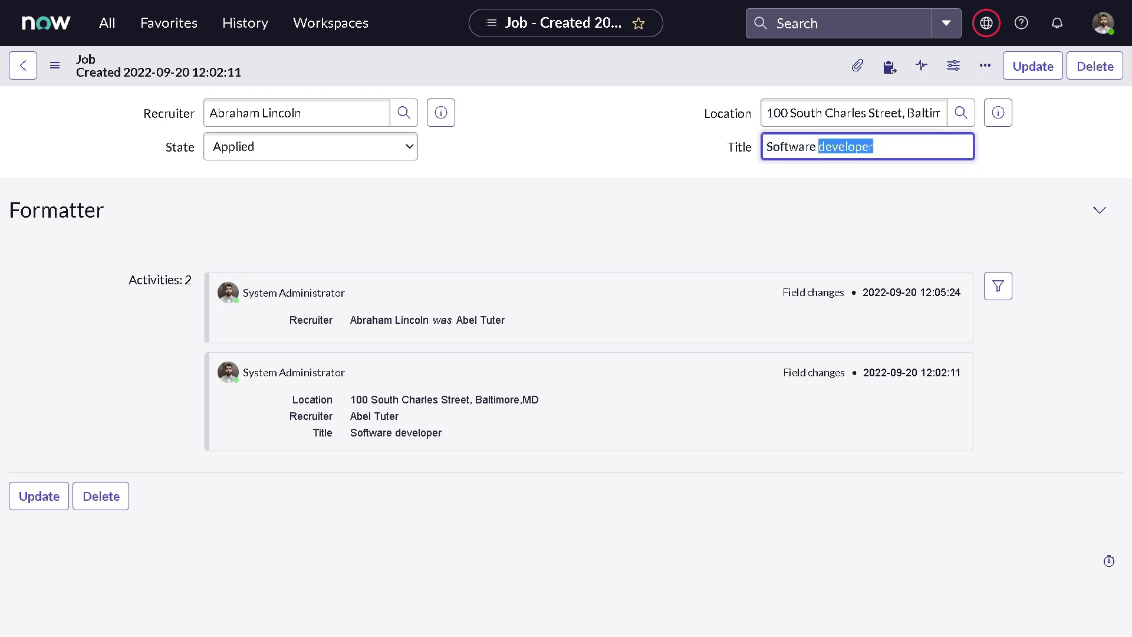
pyautogui.hotkey('ctrl', 'a')
pyautogui.write('BA')
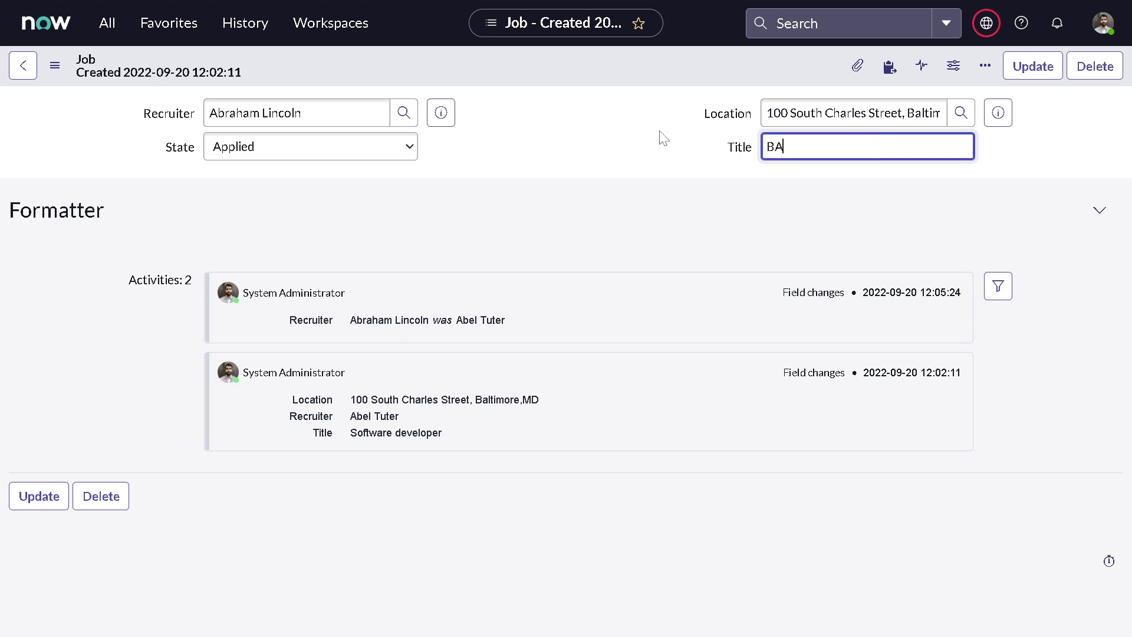
pyautogui.rightClick(752, 70)
pyautogui.click(773, 81)
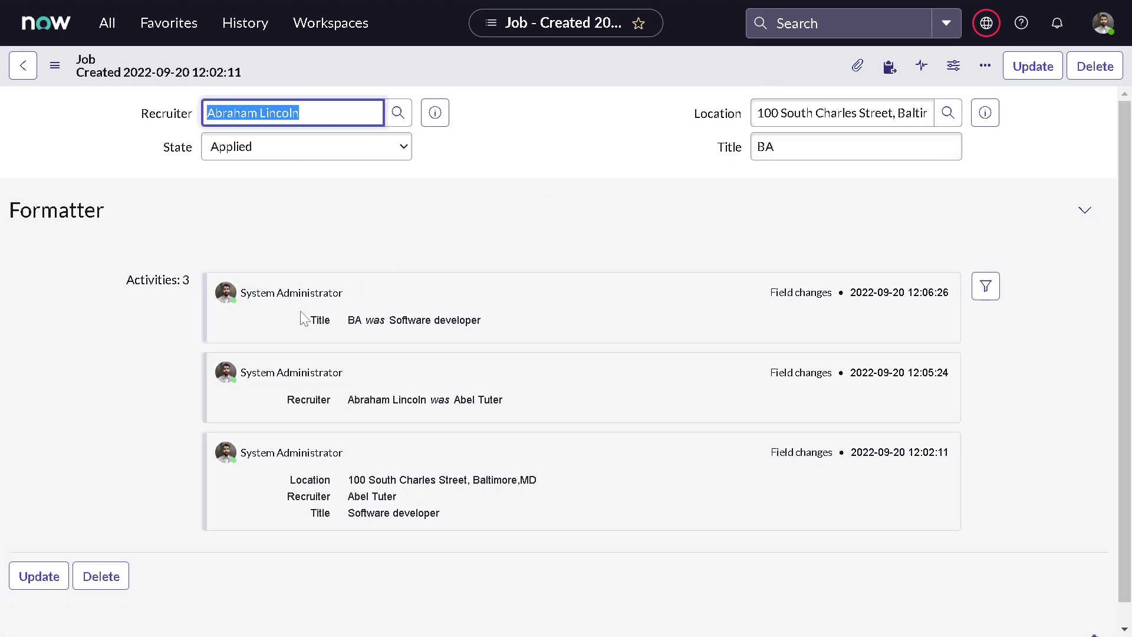
# - Open the activity filter on the Job form and exclude Title from the displayed fields
pyautogui.click(311, 321)
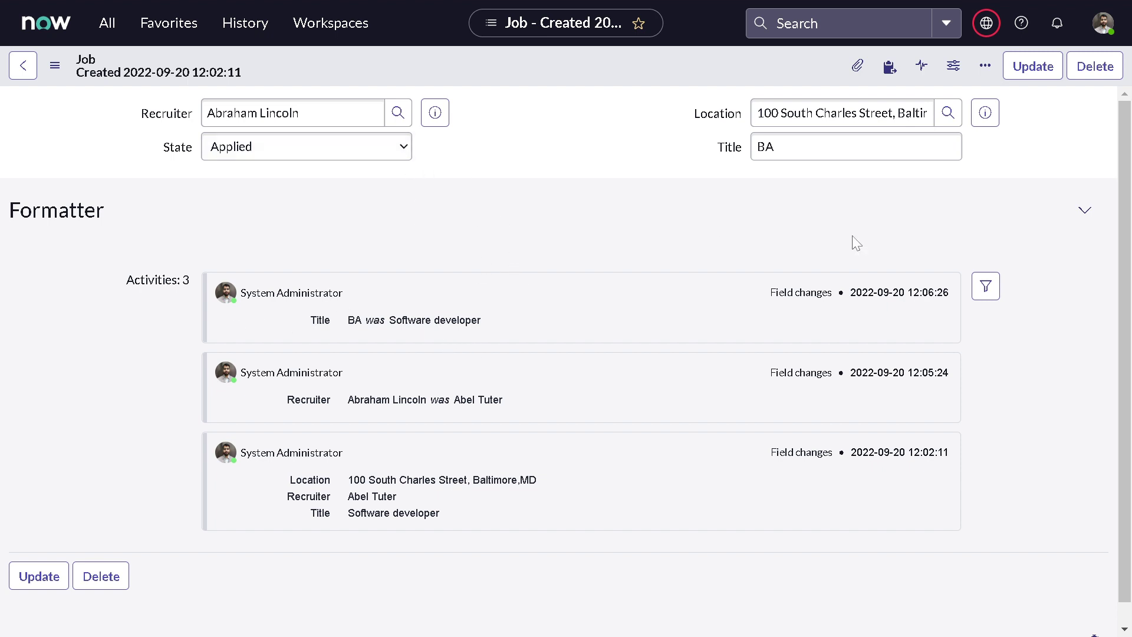
pyautogui.click(985, 288)
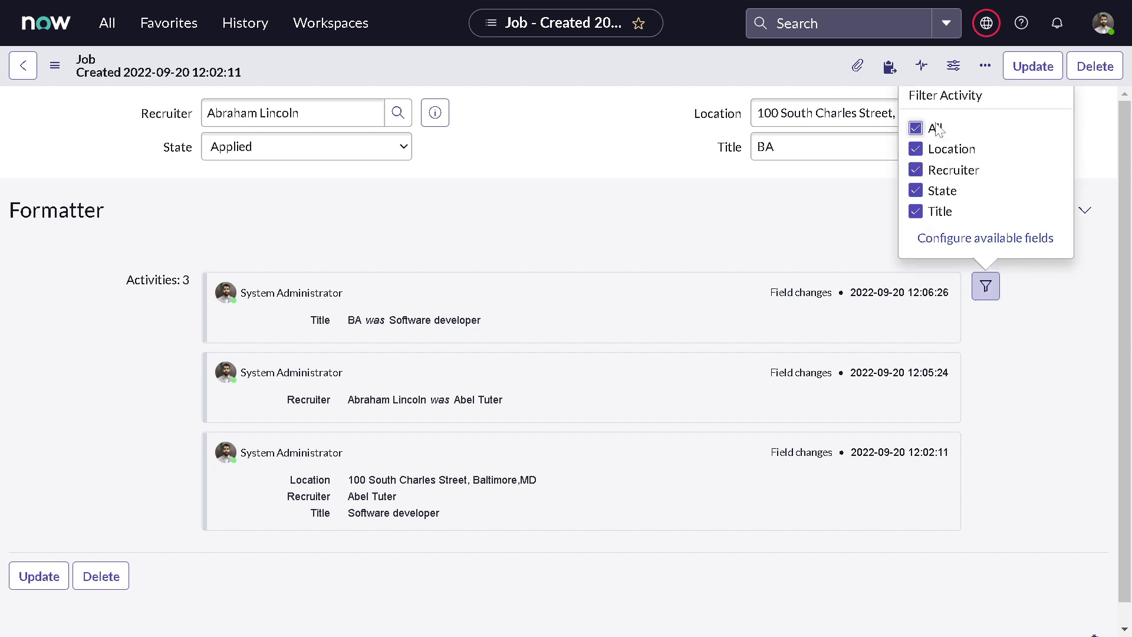
pyautogui.click(916, 211)
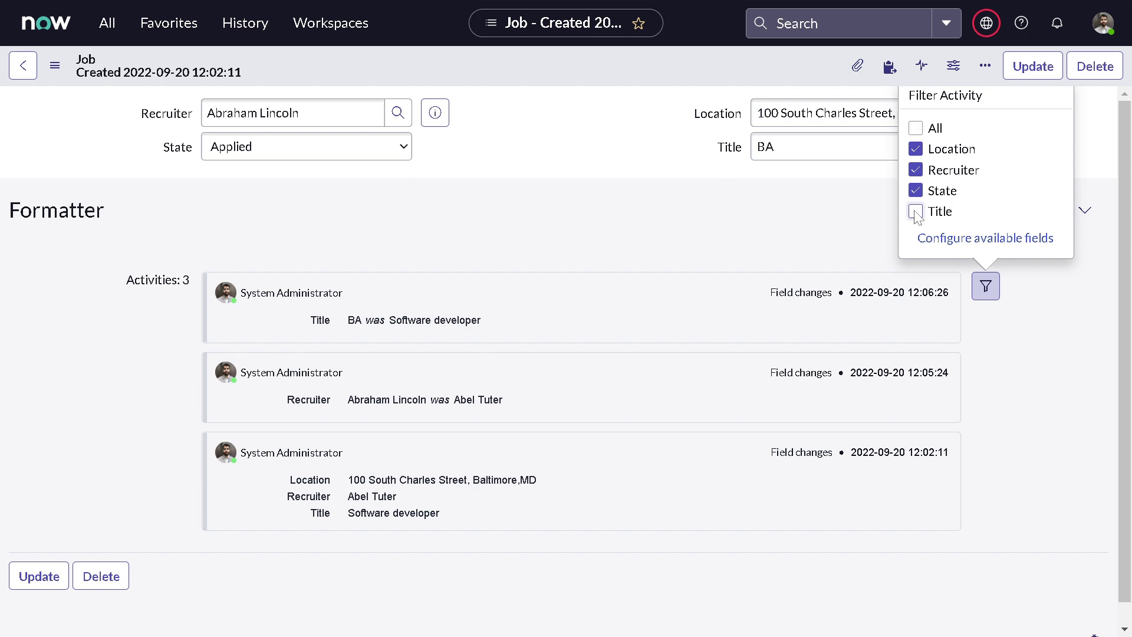